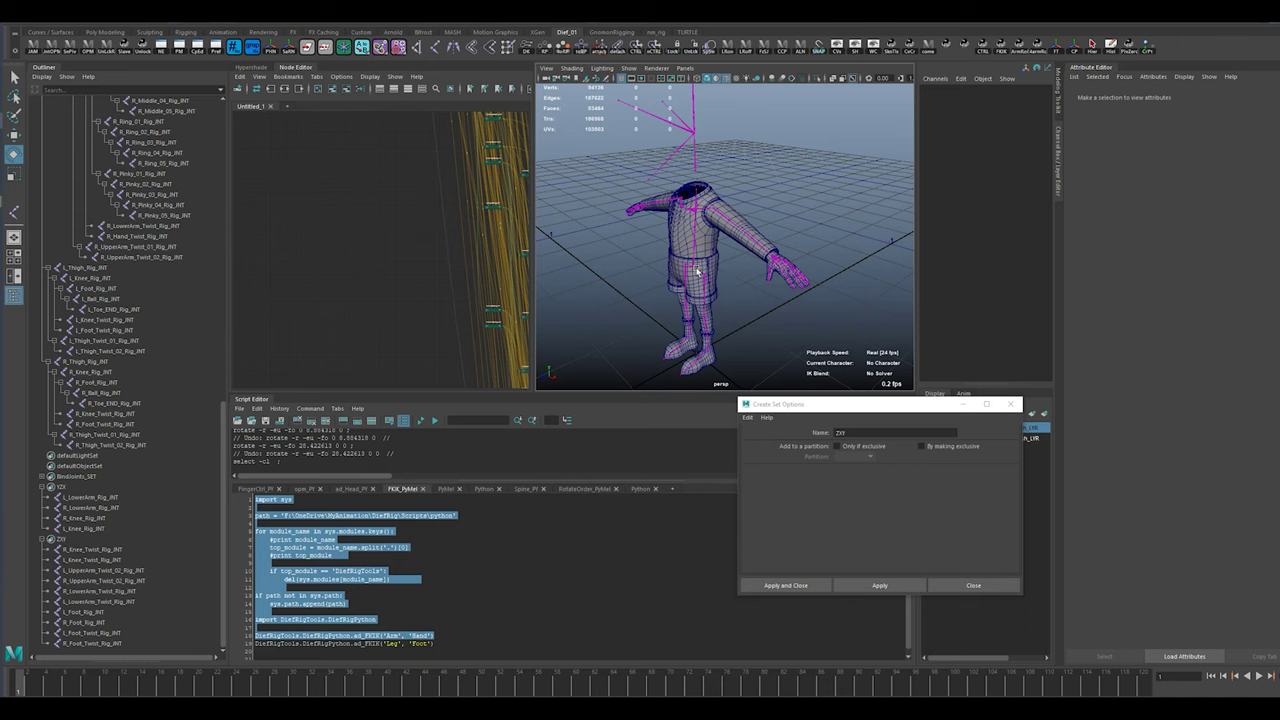
Select L_UpperArm_Rig_JNT, L_LowerArm_Rig_JNT and L_Hand_Rig_JNT and run the highlighted FKIK script for 'Arm', 'Hand'.
alt+drag(699, 270, 714, 258)
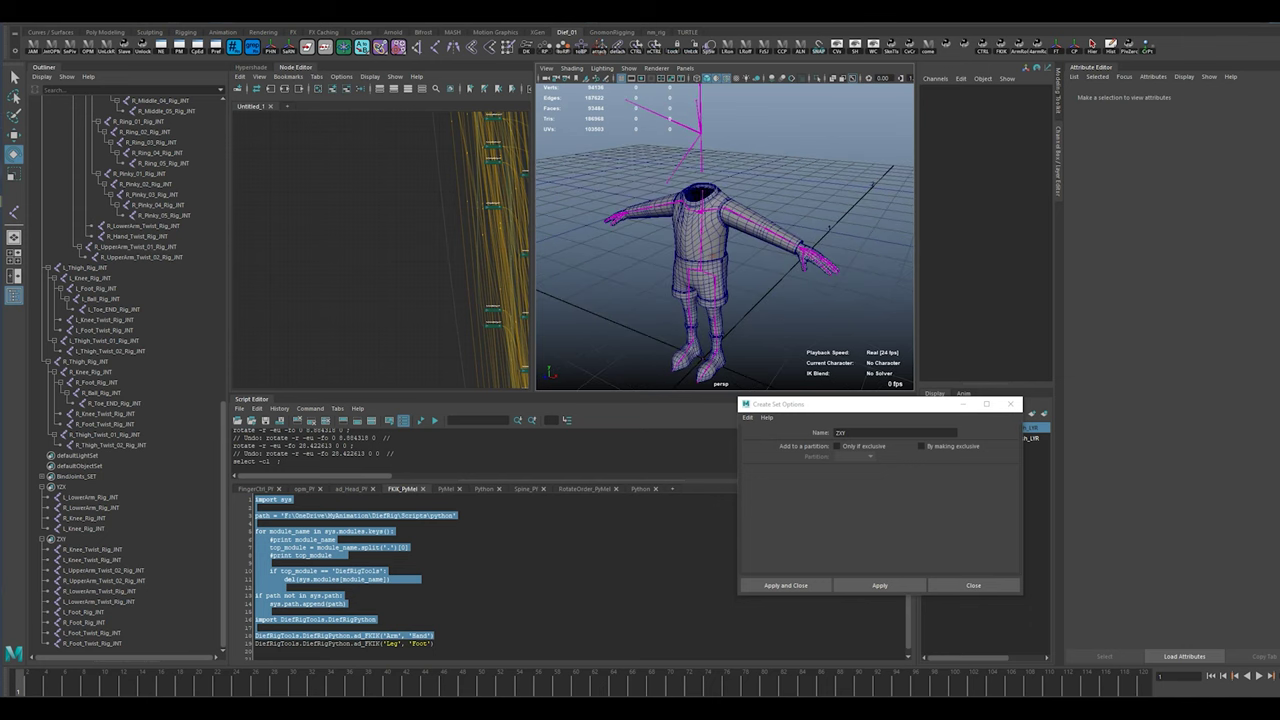
scroll(125, 300, up, 10)
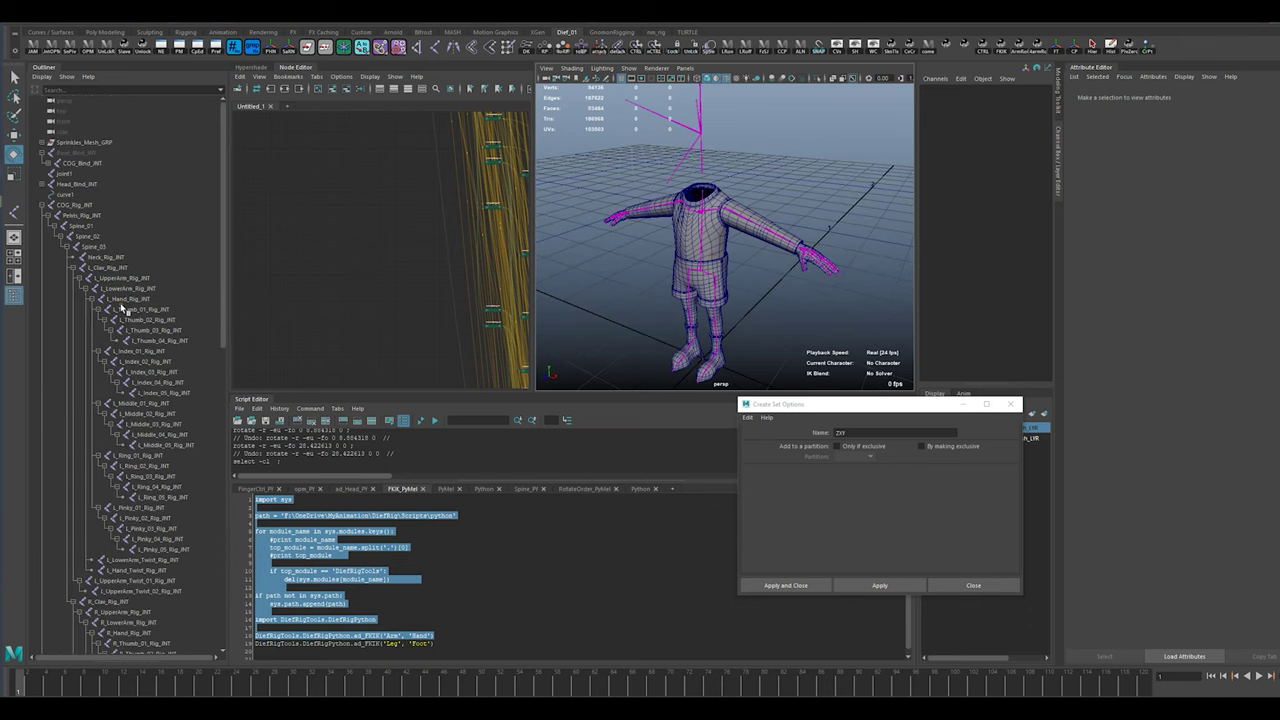
click(757, 226)
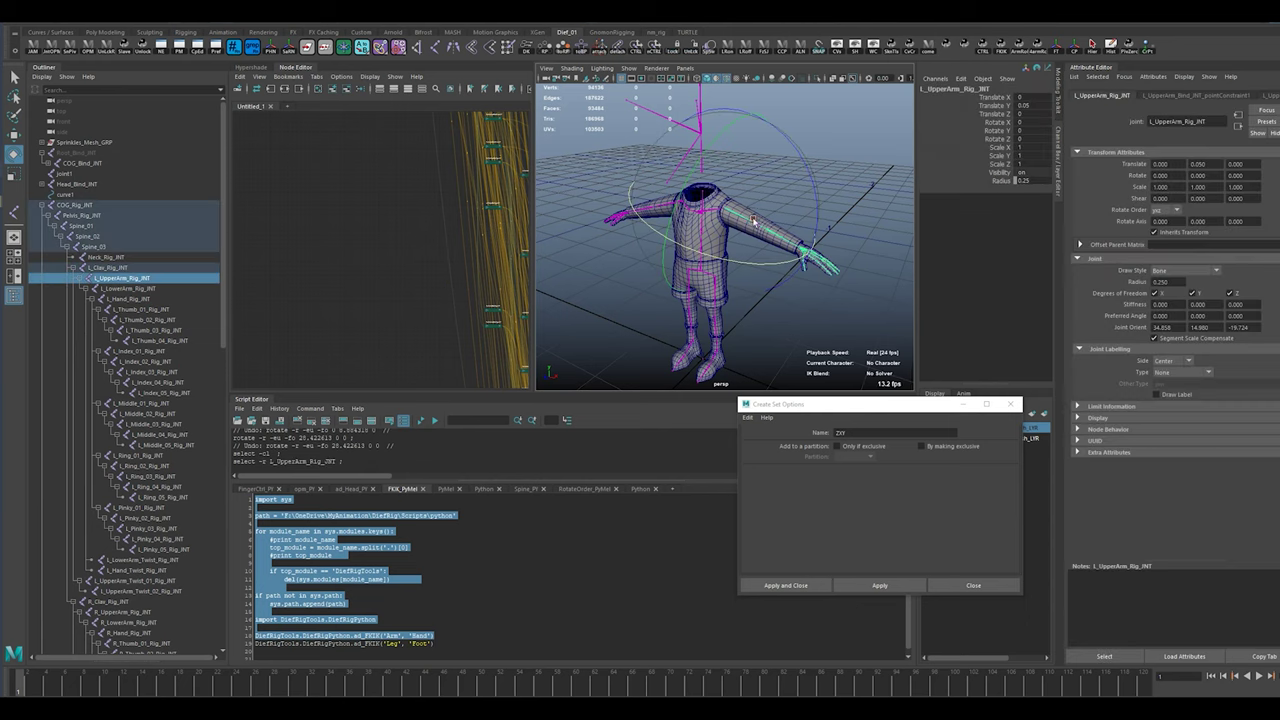
ctrl+click(129, 288)
ctrl+click(127, 298)
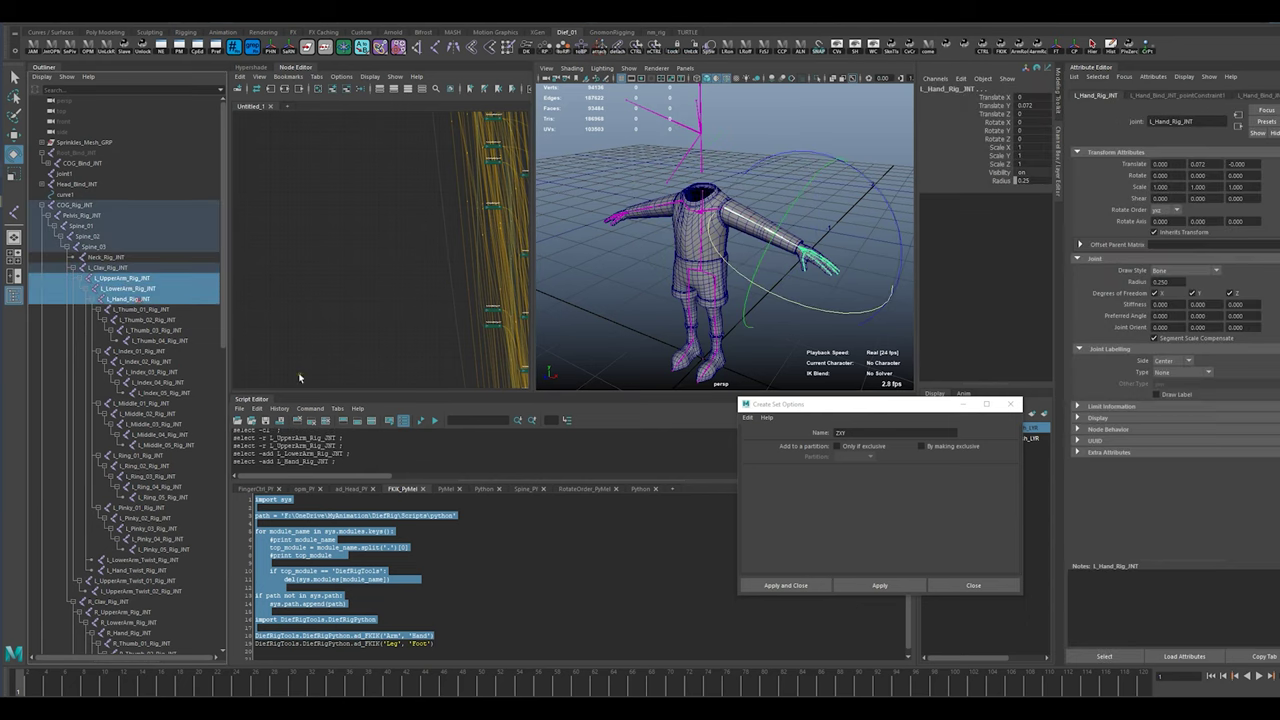
click(434, 421)
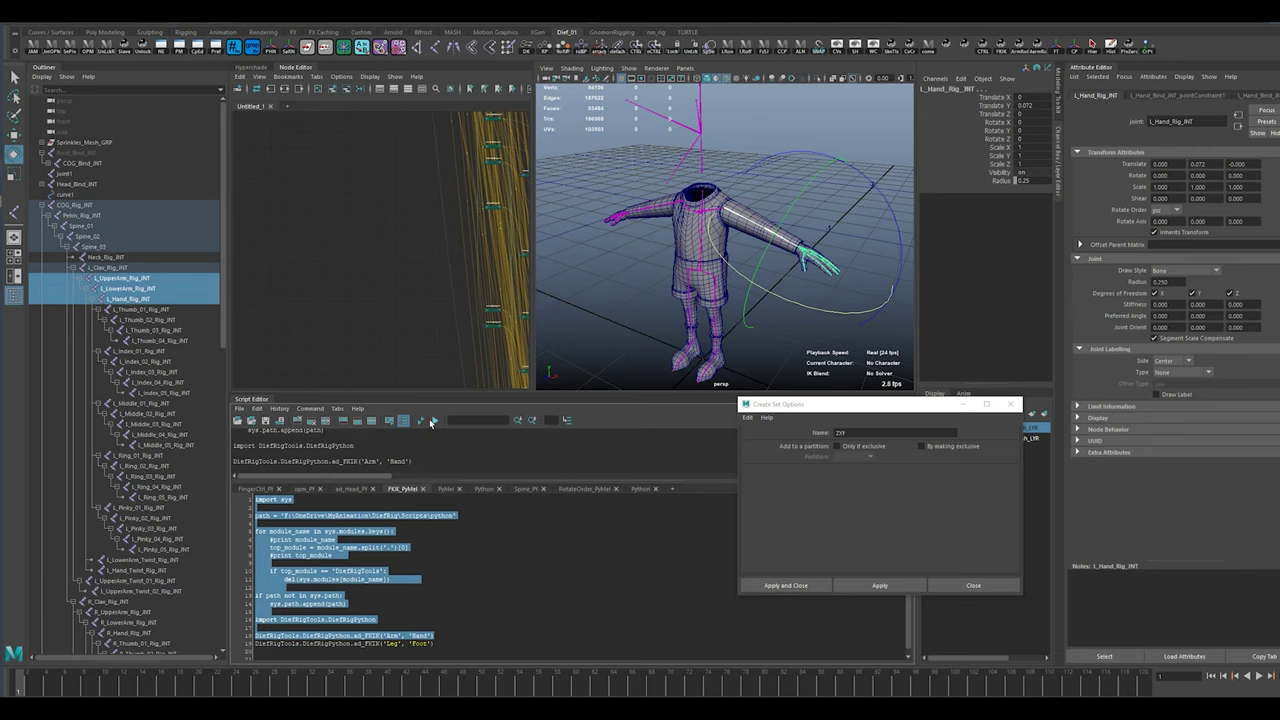
Try moving L_Arm_PV_CTRL with the Move tool and undo the move.
alt+drag(848, 232, 690, 266)
alt+right_drag(690, 266, 723, 275)
alt+drag(723, 275, 751, 248)
click(800, 295)
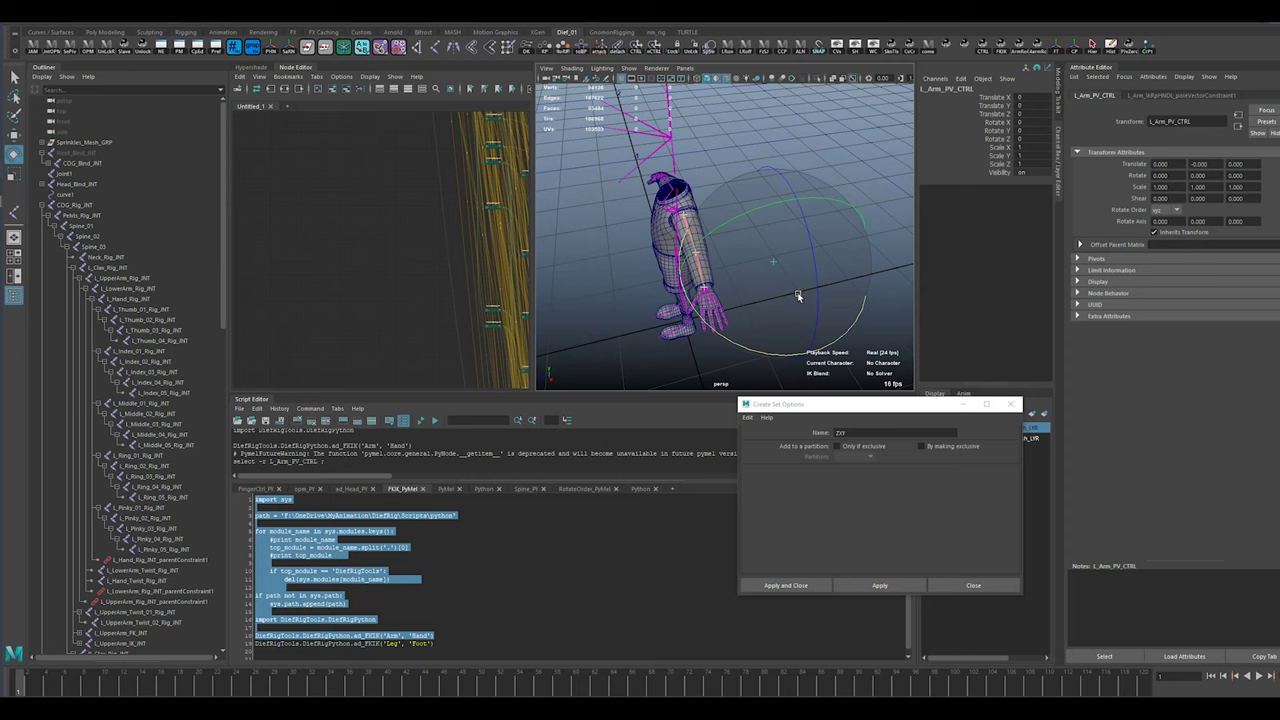
key(w)
drag(758, 305, 789, 314)
key(ctrl+z)
key(ctrl+z)
key(ctrl+z)
key(ctrl+z)
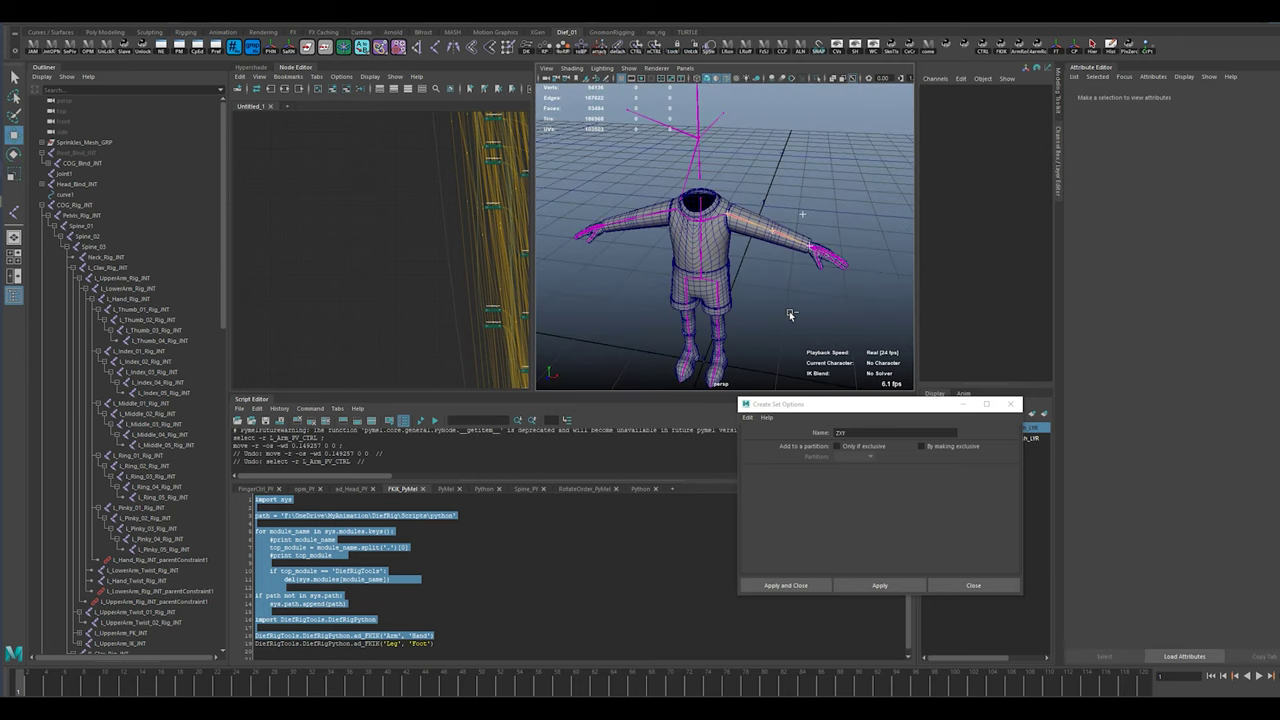
Run the 'Arm', 'Hand' FKIK script again on the left arm joints and highlight the transform channels of L_Arm_PV_CTRL.
key(ctrl+Return)
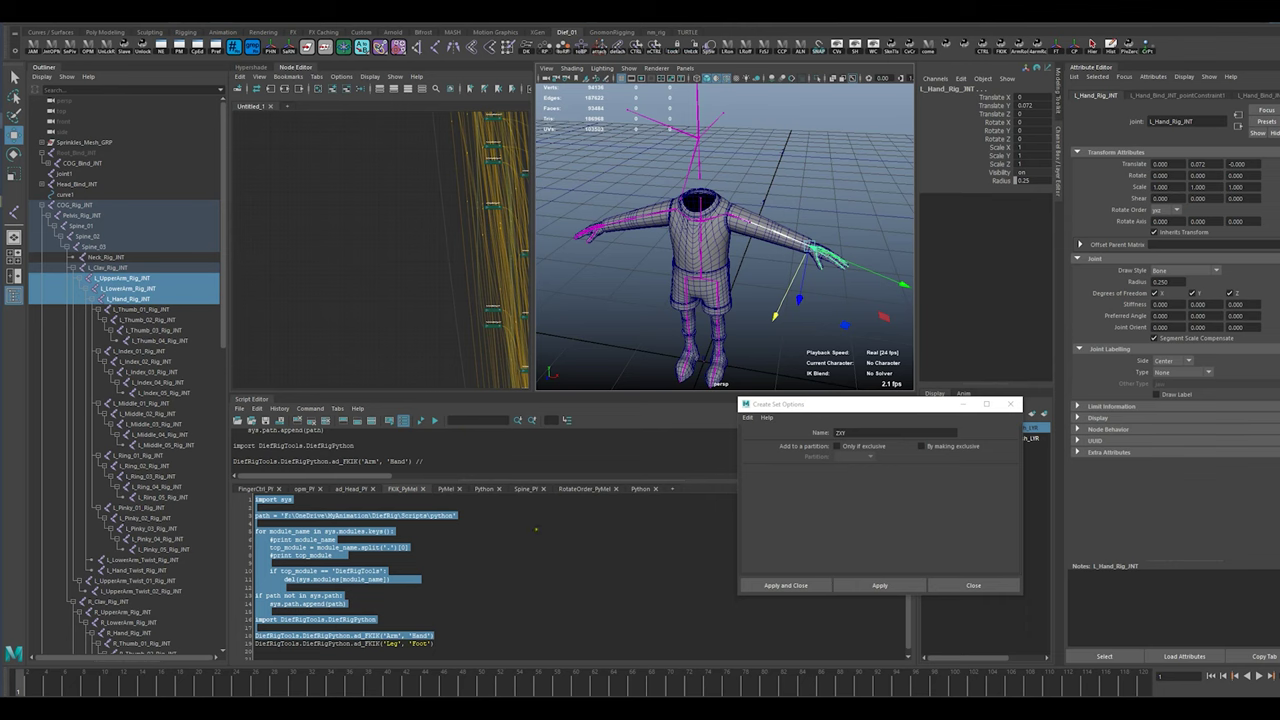
key(ctrl+Return)
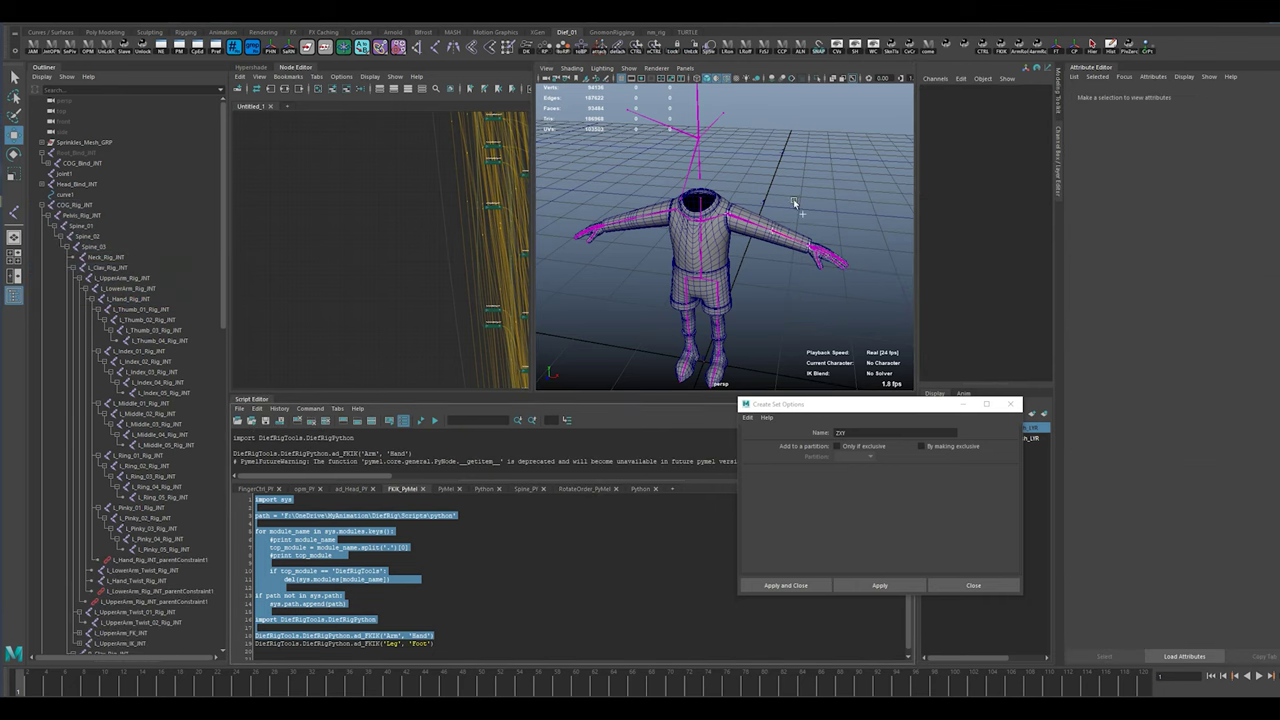
click(816, 216)
drag(995, 97, 993, 147)
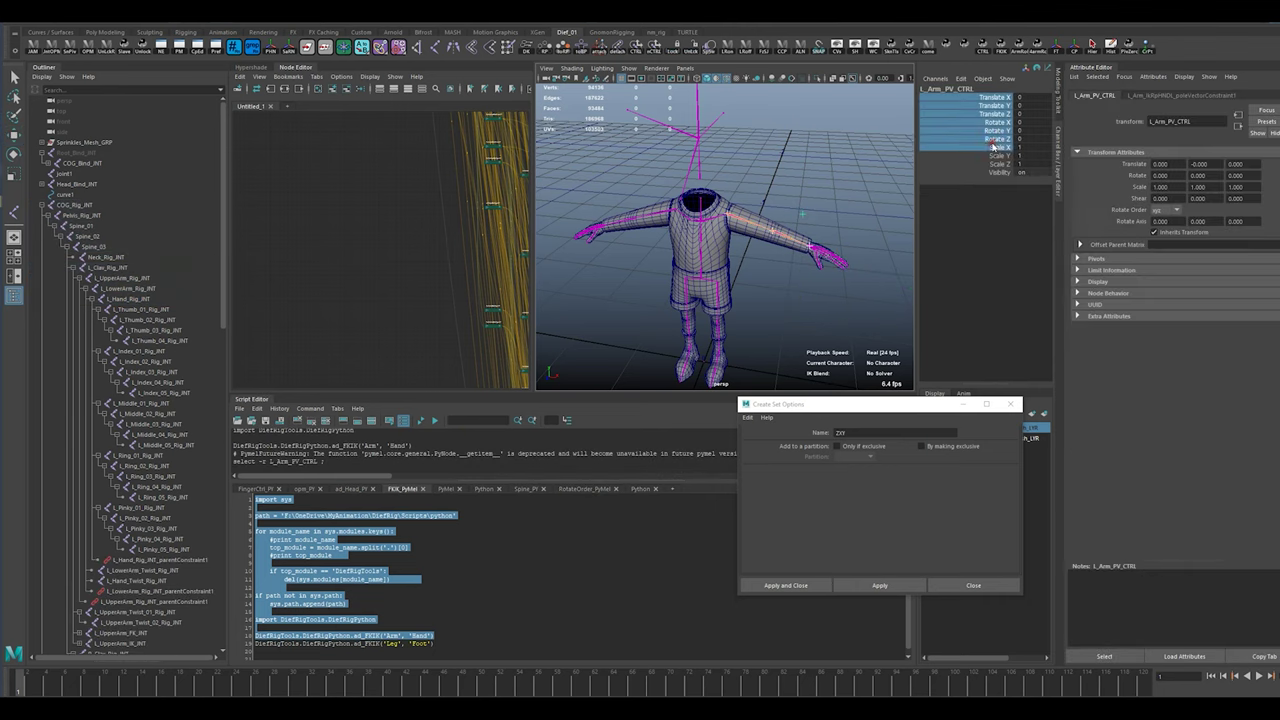
Freeze the Rotate X, Y and Z channels of L_Arm_PV_Ctrl_GRP.
click(87, 436)
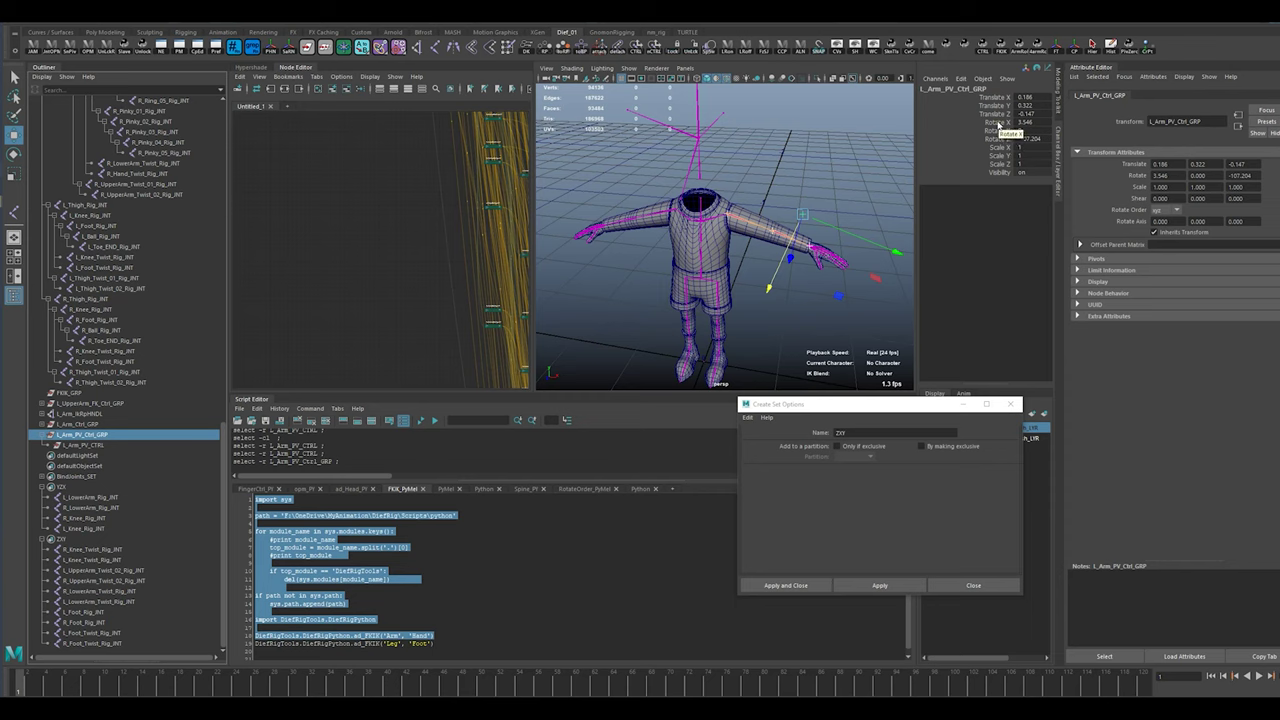
drag(998, 123, 997, 141)
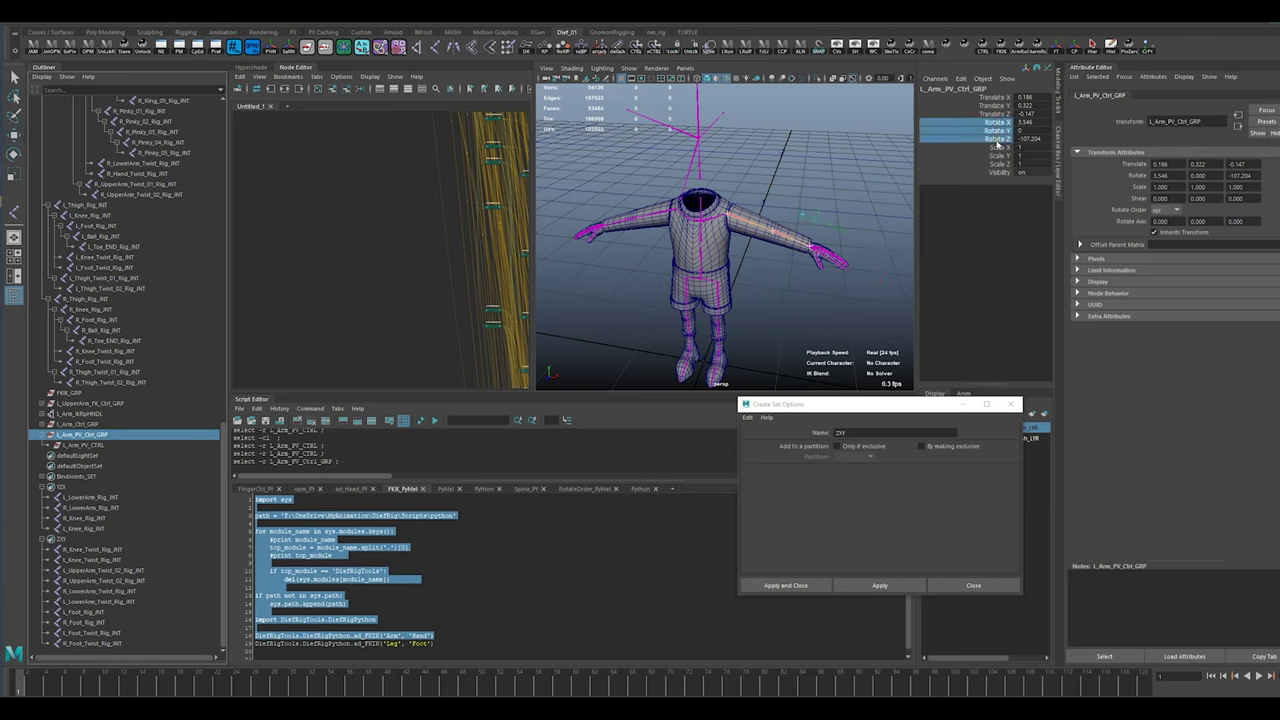
right_click(997, 143)
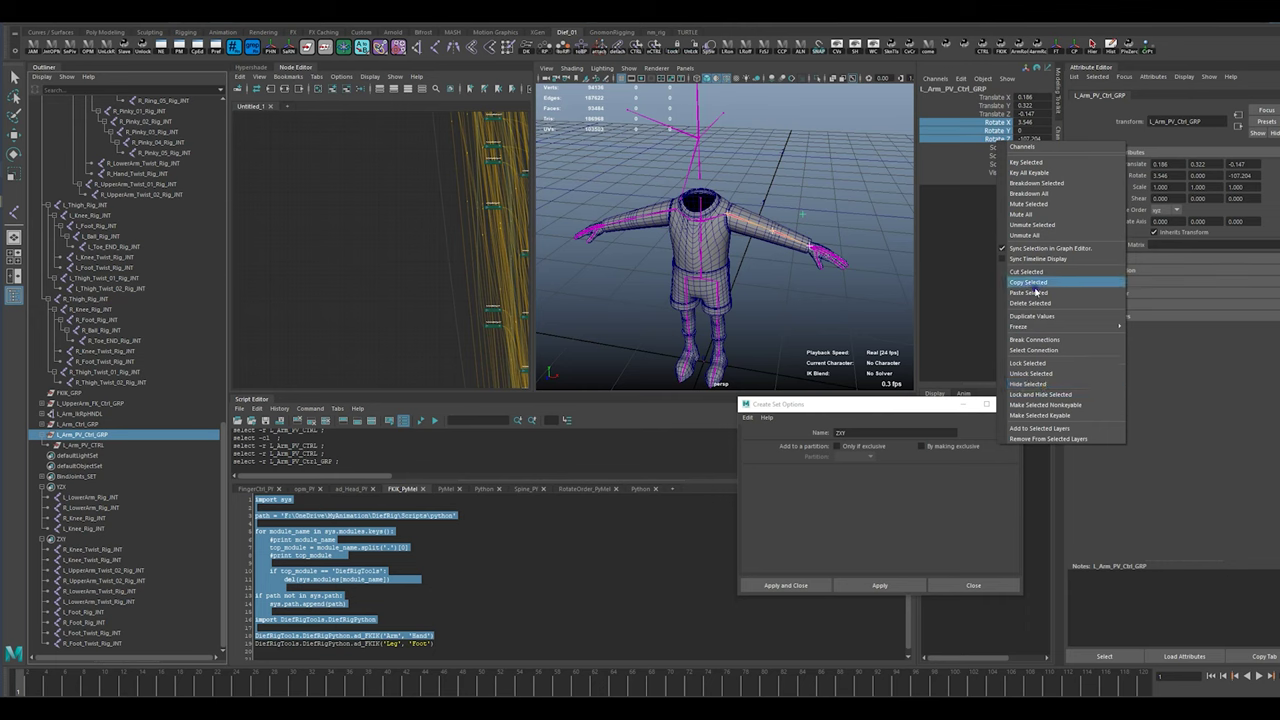
mouse_move(1116, 329)
click(1161, 340)
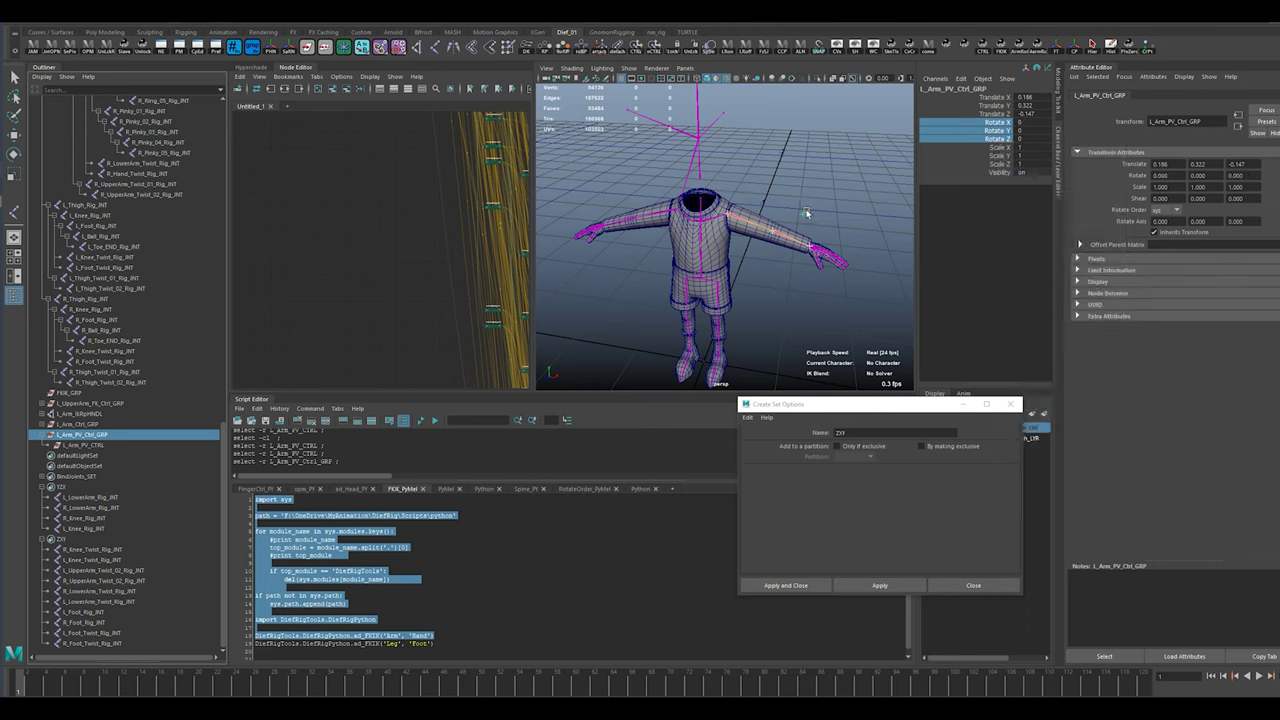
Freeze the Translate X, Y and Z channels of L_Arm_PV_Ctrl_GRP and select its child control.
drag(997, 99, 997, 114)
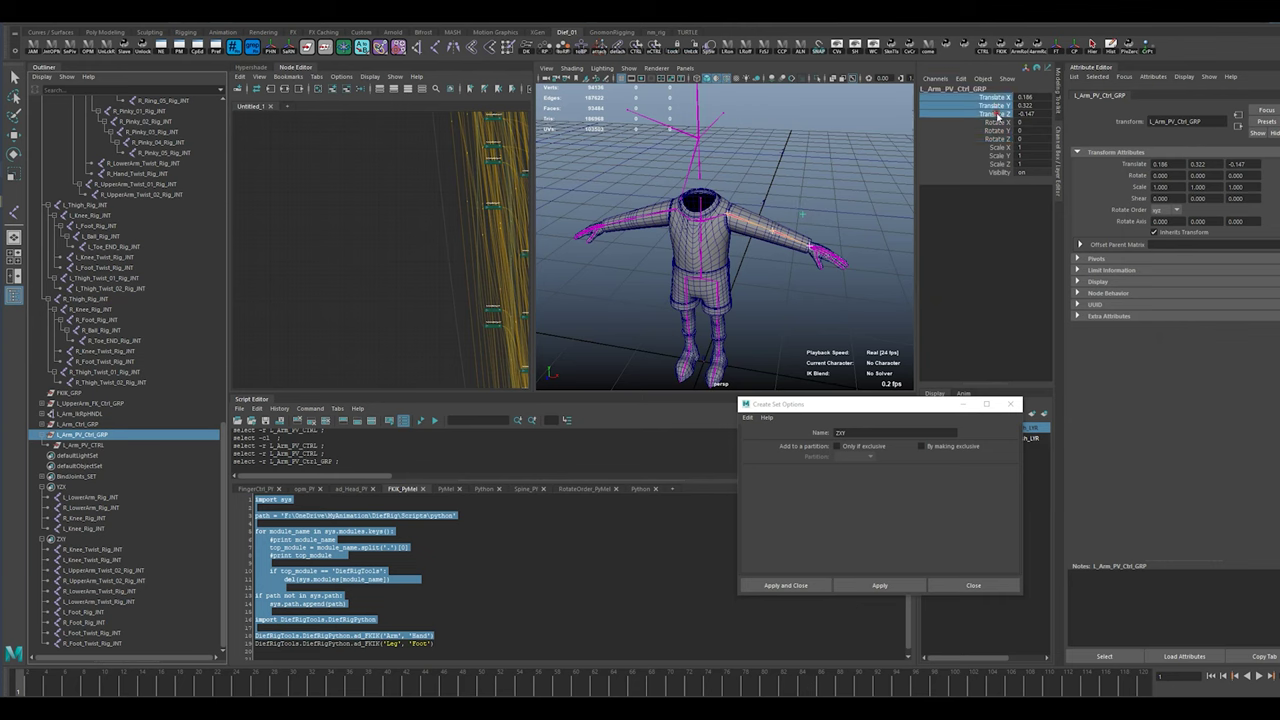
right_click(997, 116)
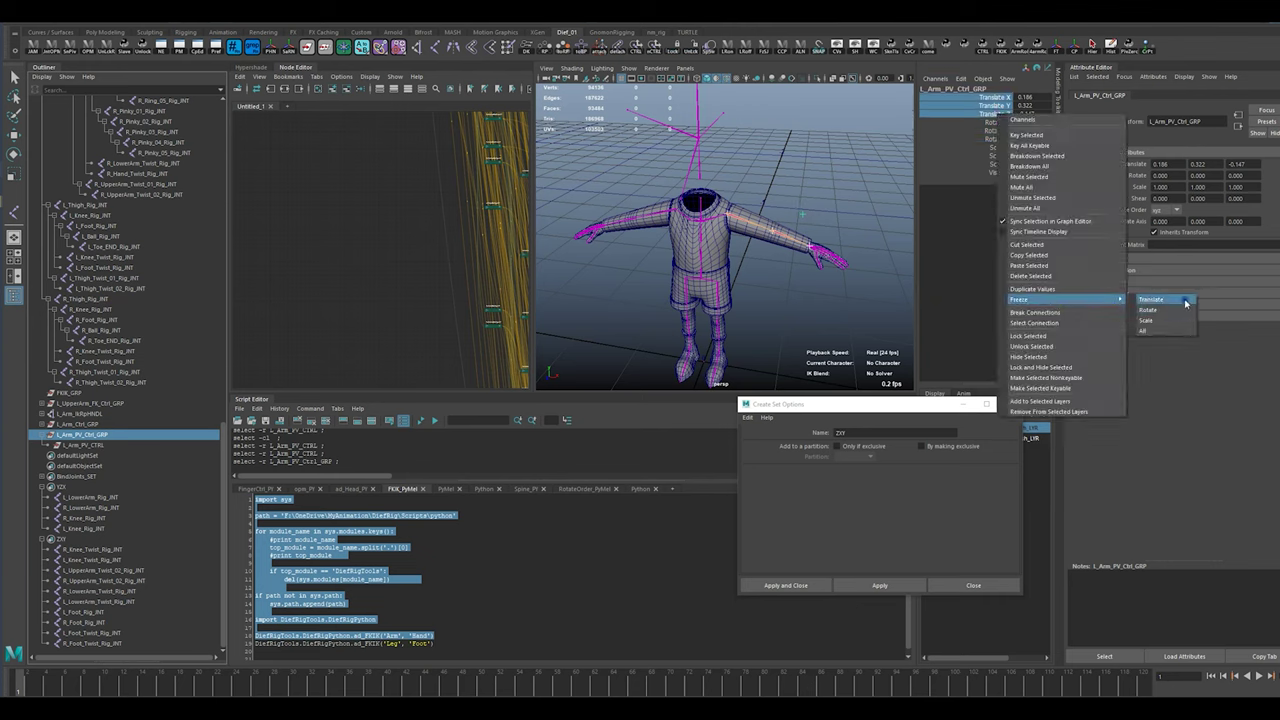
click(1150, 298)
click(86, 446)
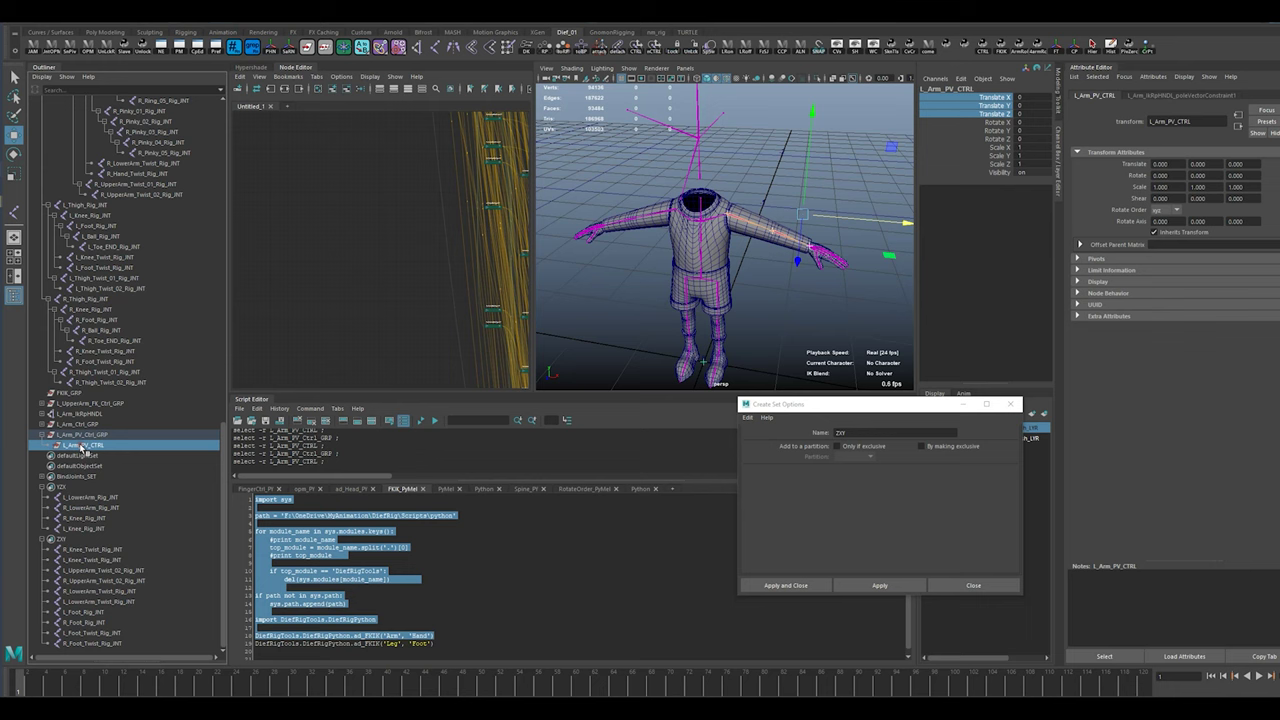
Undo the translate and rotate freezes on L_Arm_PV_Ctrl_GRP and clear the selection.
key(ctrl+z)
key(ctrl+z)
key(ctrl+z)
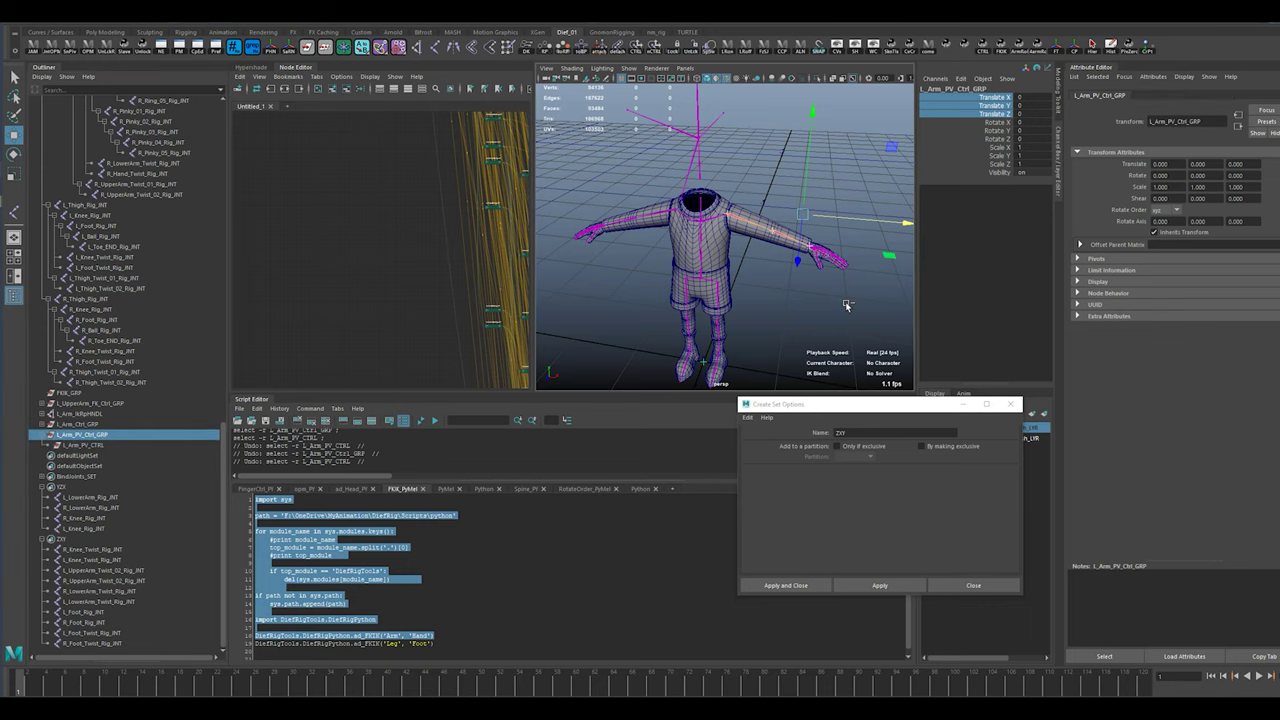
key(ctrl+z)
key(ctrl+z)
click(848, 305)
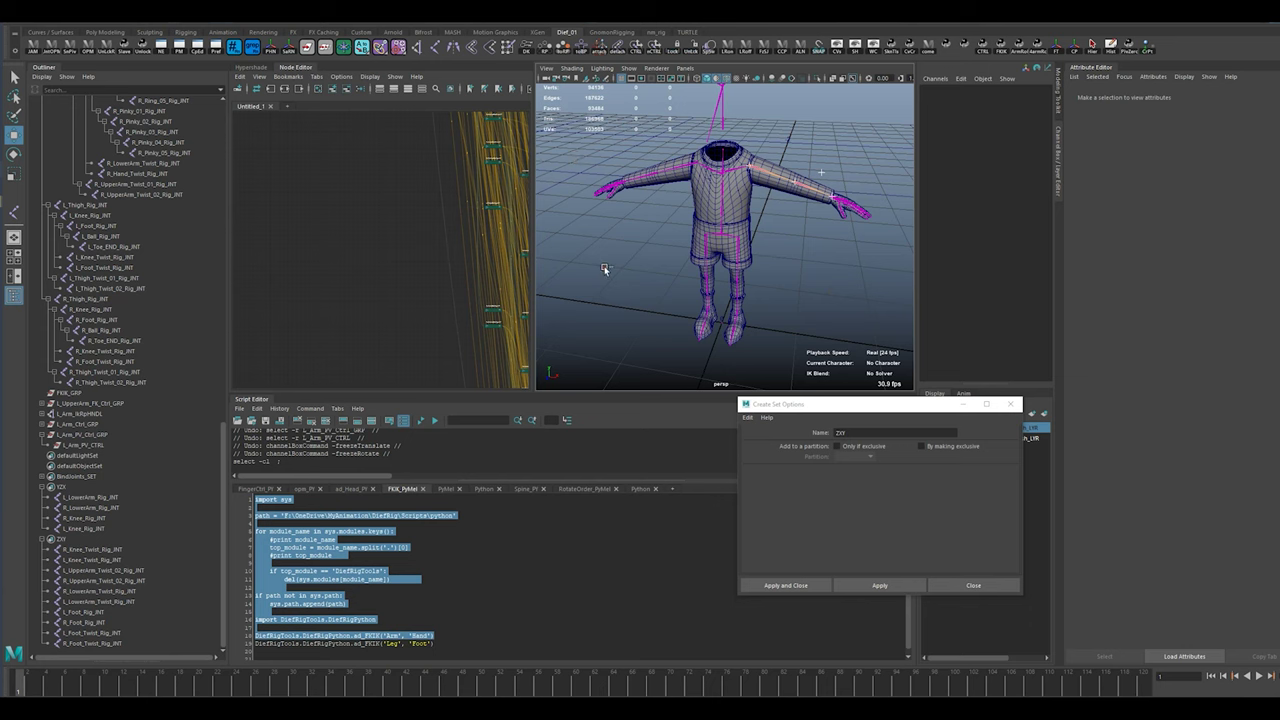
Create an empty group and parent it under L_LowerArm_IK_JNT.
key(ctrl+g)
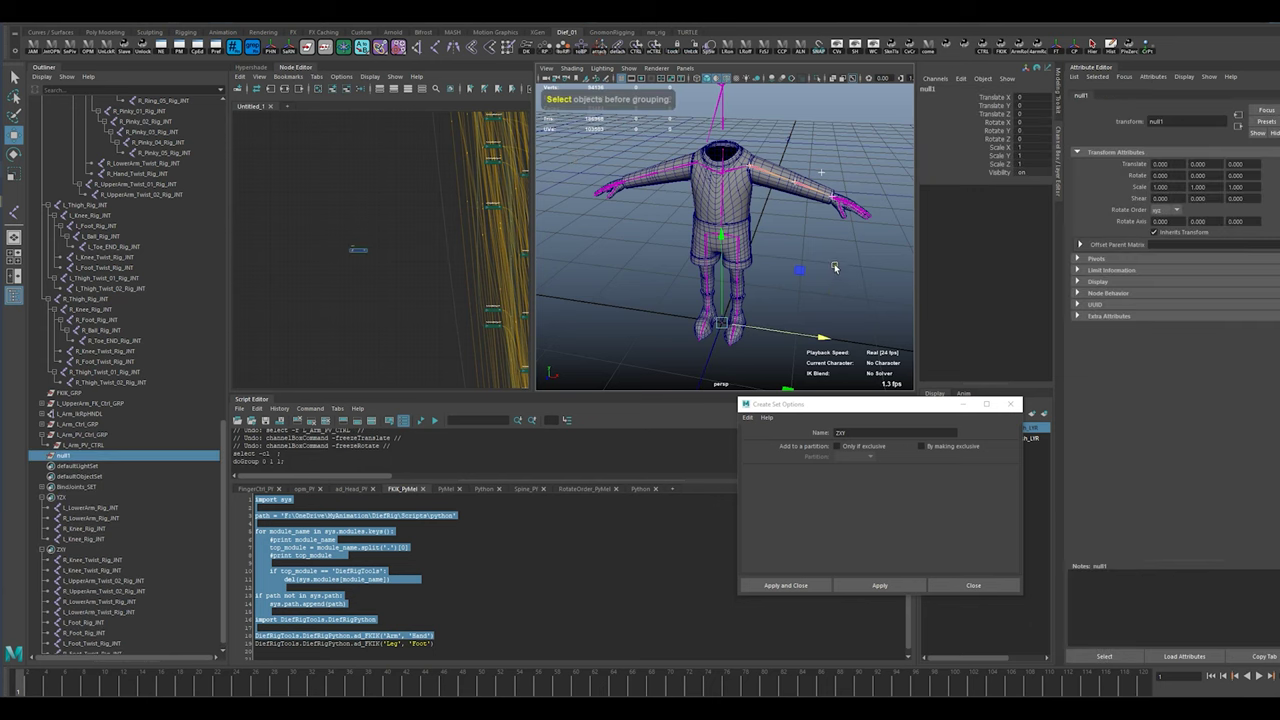
scroll(160, 335, up, 13)
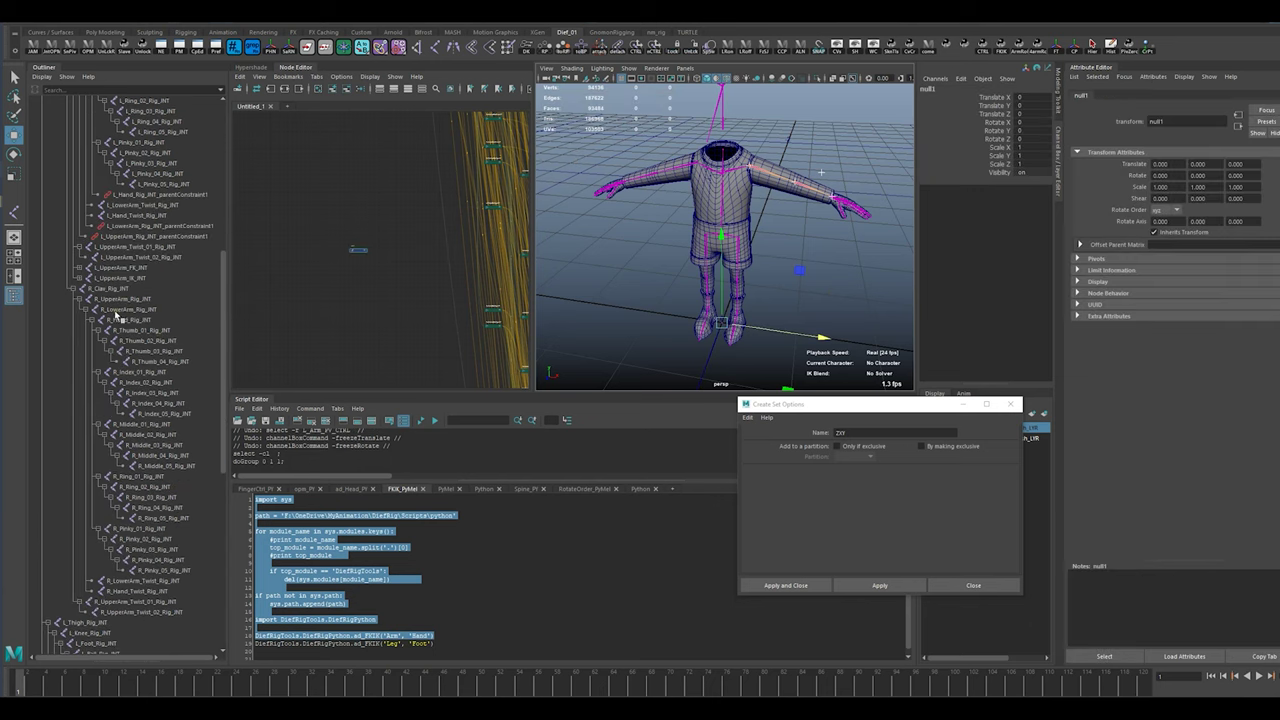
scroll(117, 318, up, 8)
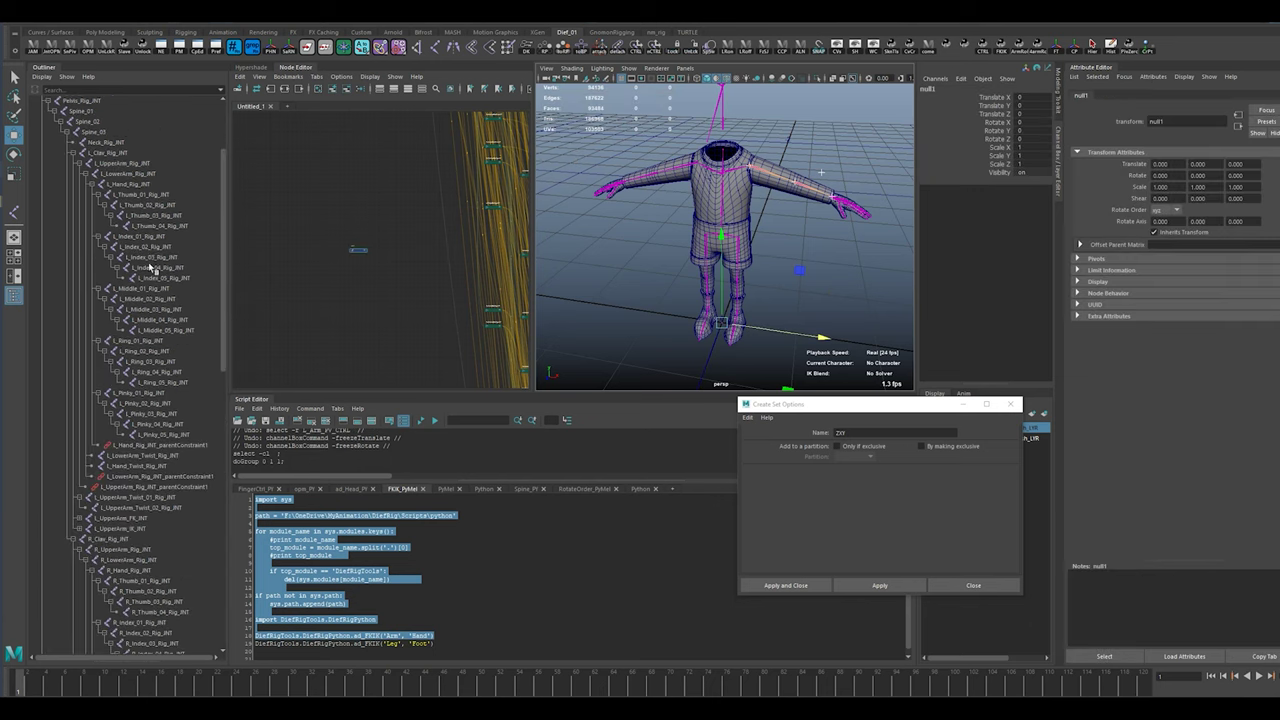
click(94, 184)
click(78, 267)
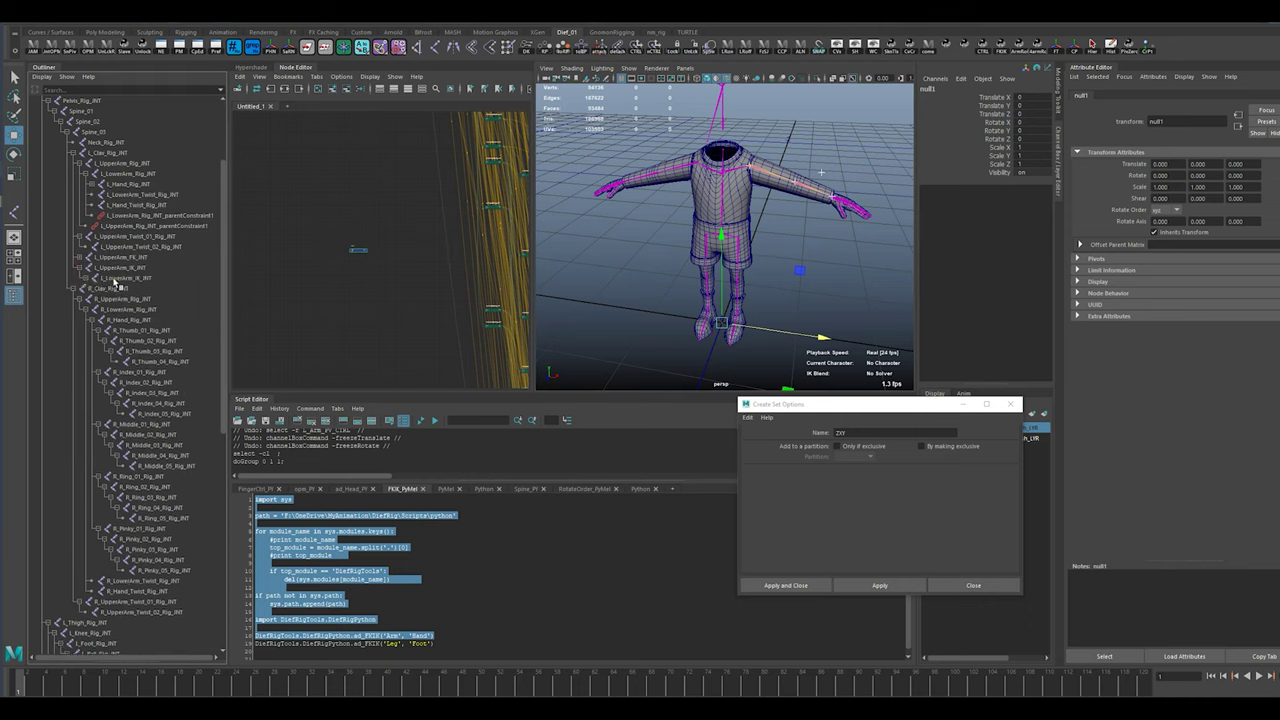
ctrl+click(120, 278)
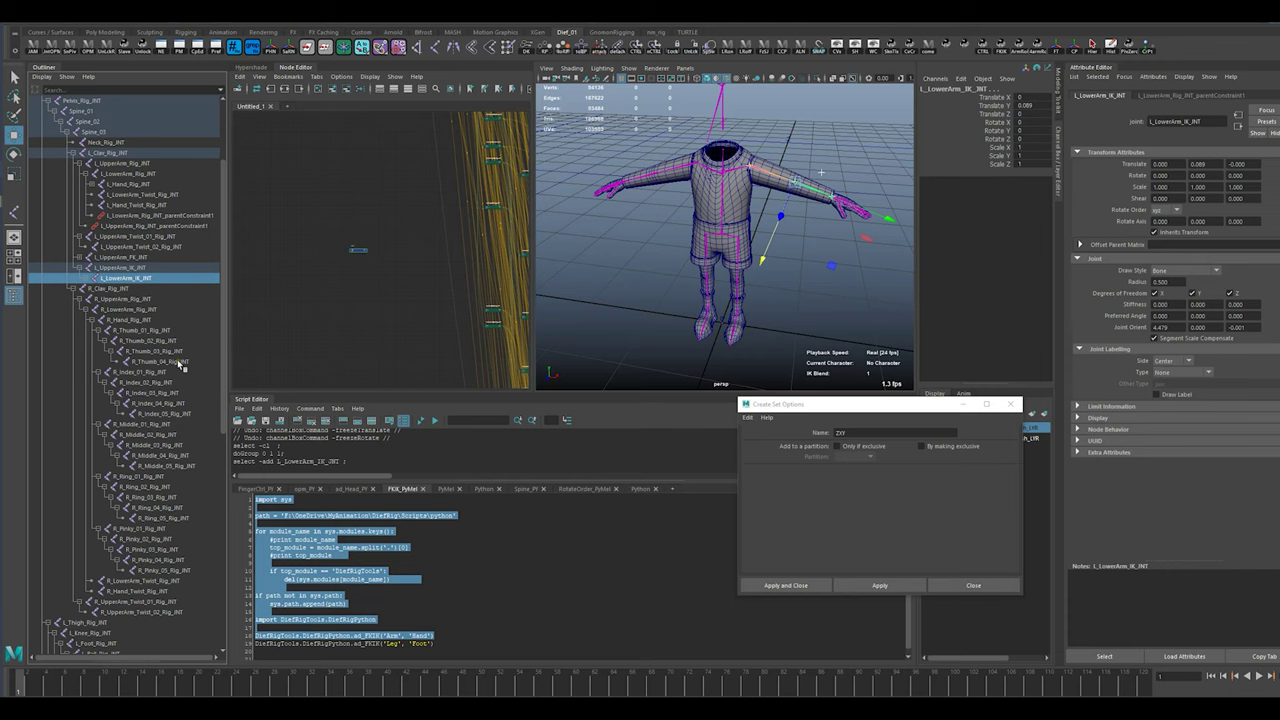
key(p)
Set all translate and rotate values of null1 to 0.
click(116, 310)
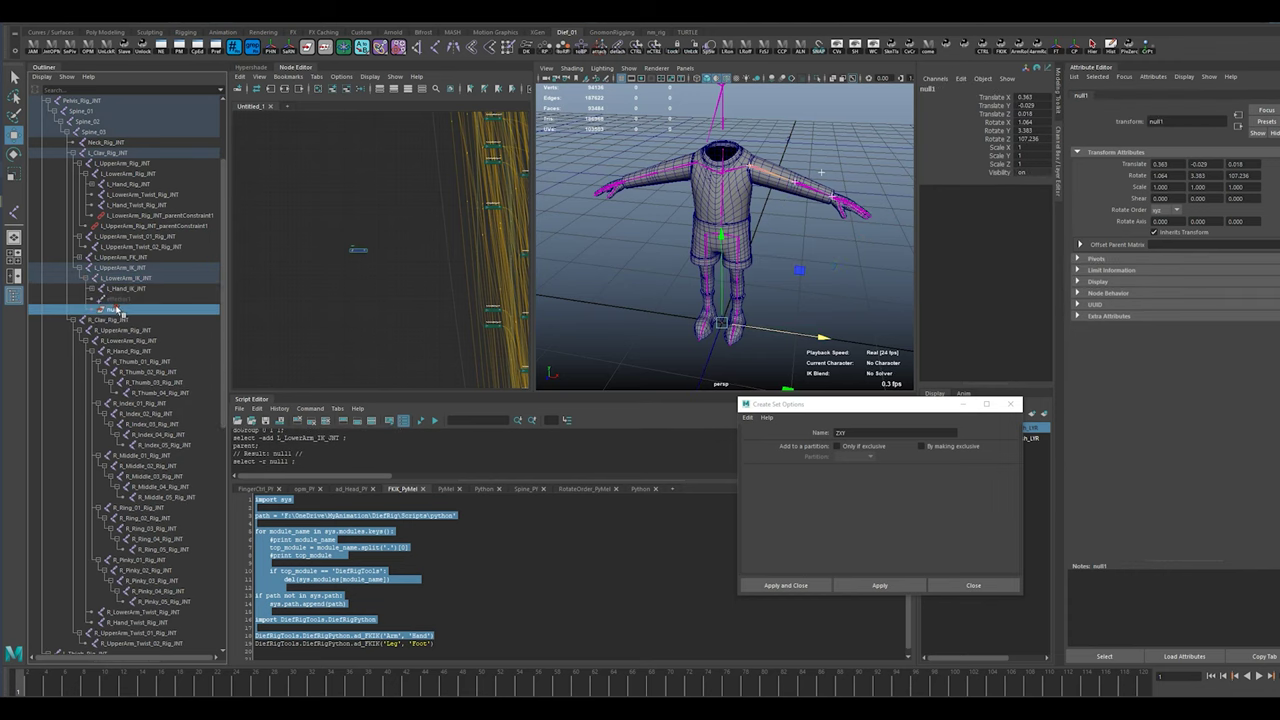
drag(1026, 101, 1036, 140)
text(0)
key(Return)
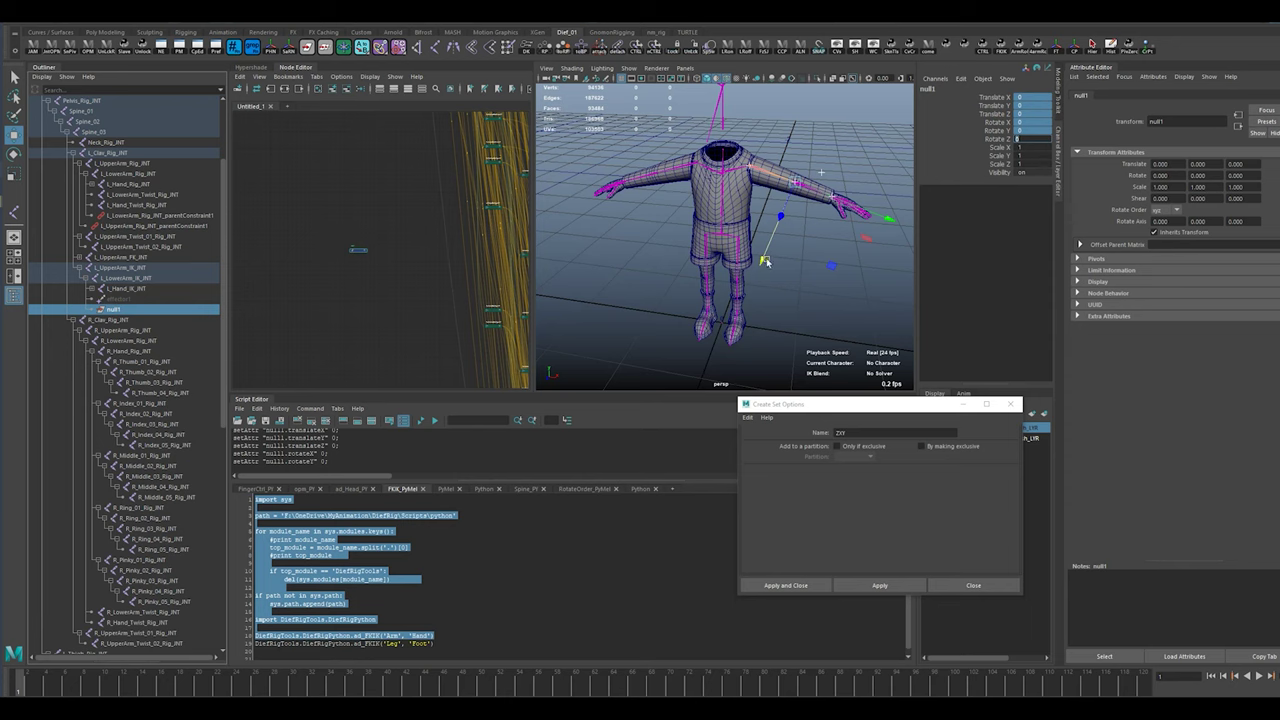
Unparent null1 from L_LowerArm_IK_JNT to examine its world-space translate and rotate channels.
alt+drag(765, 260, 728, 267)
click(128, 320)
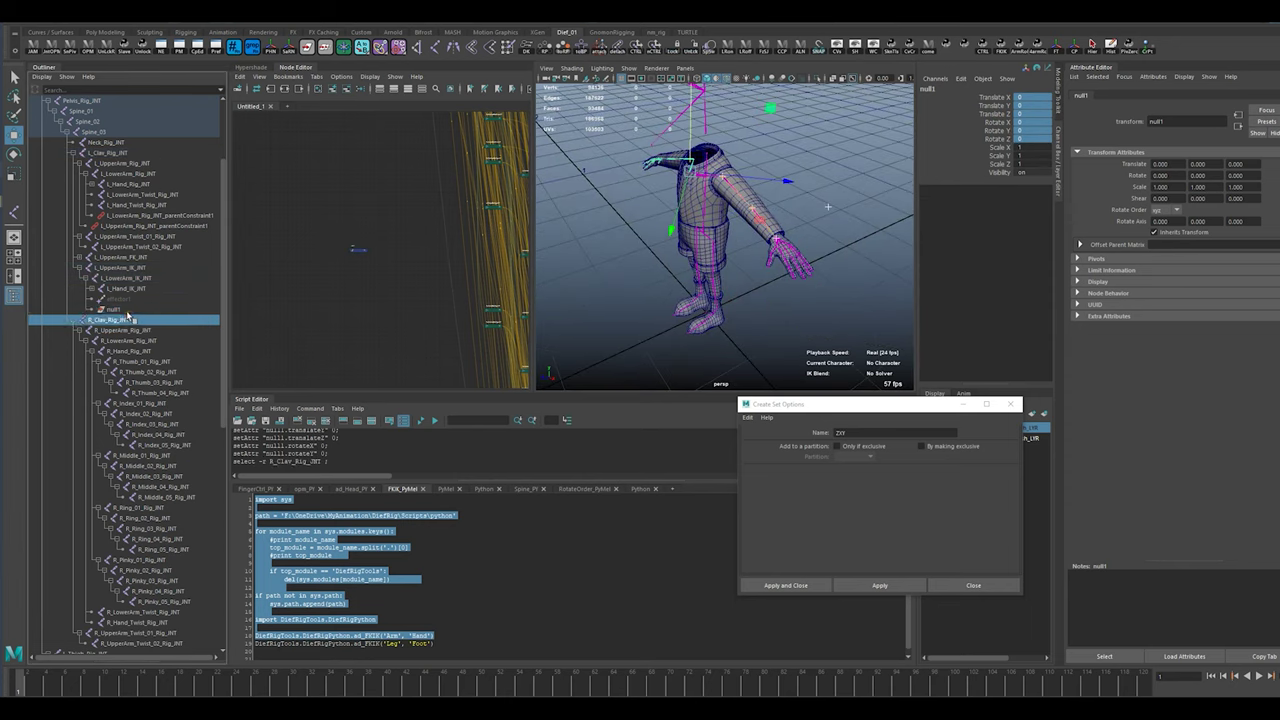
click(124, 311)
key(shift+p)
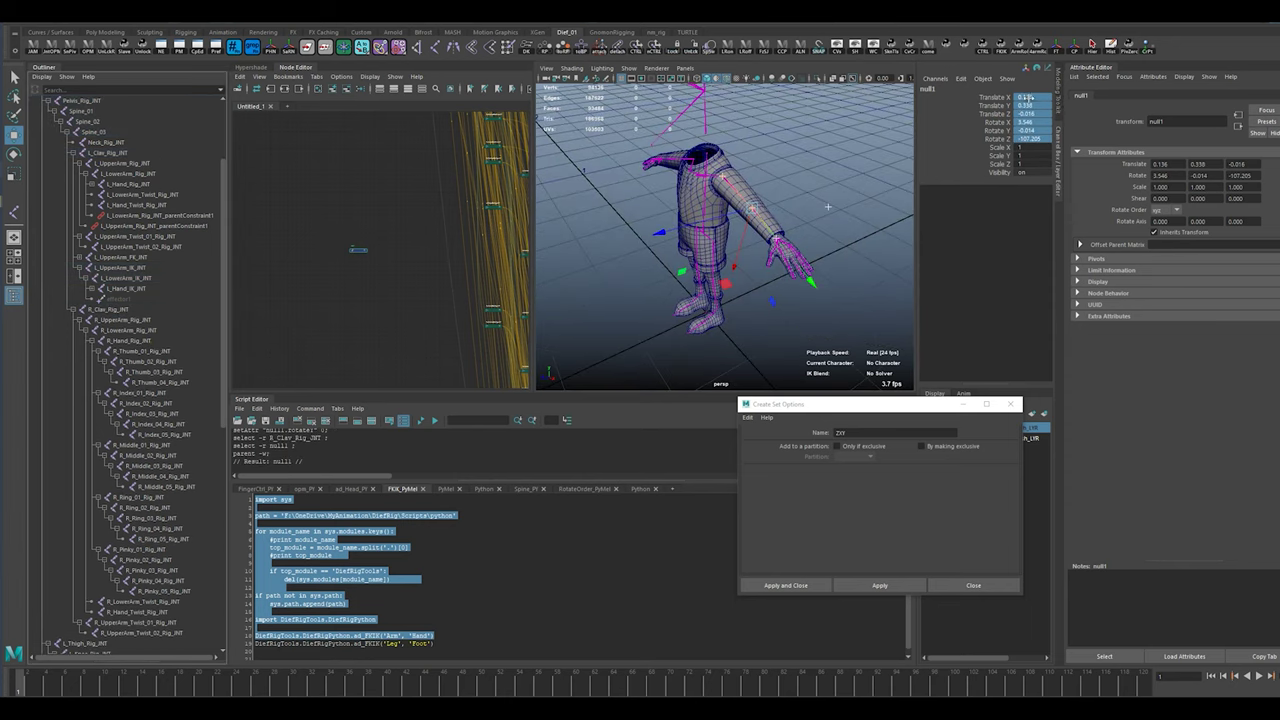
right_click(991, 106)
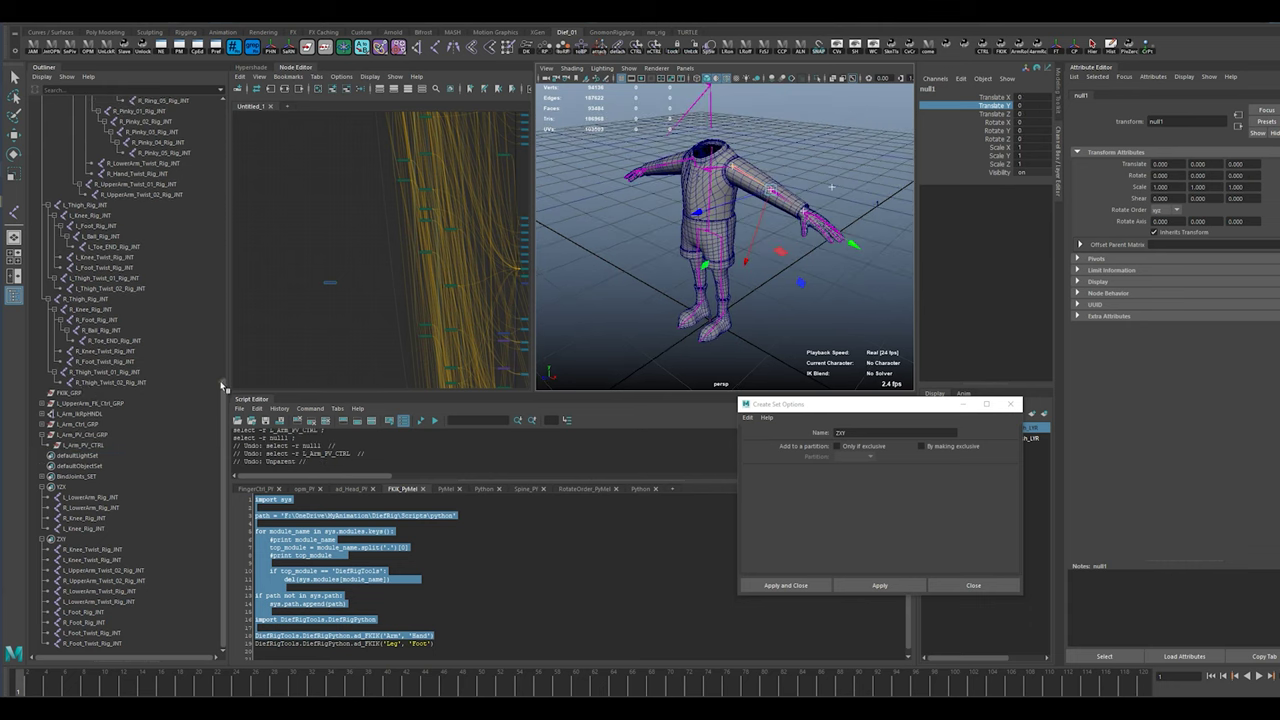
Unparent the zeroed null1 from the left lower-arm IK joint to the world.
scroll(91, 388, up, 18)
click(114, 426)
key(shift+p)
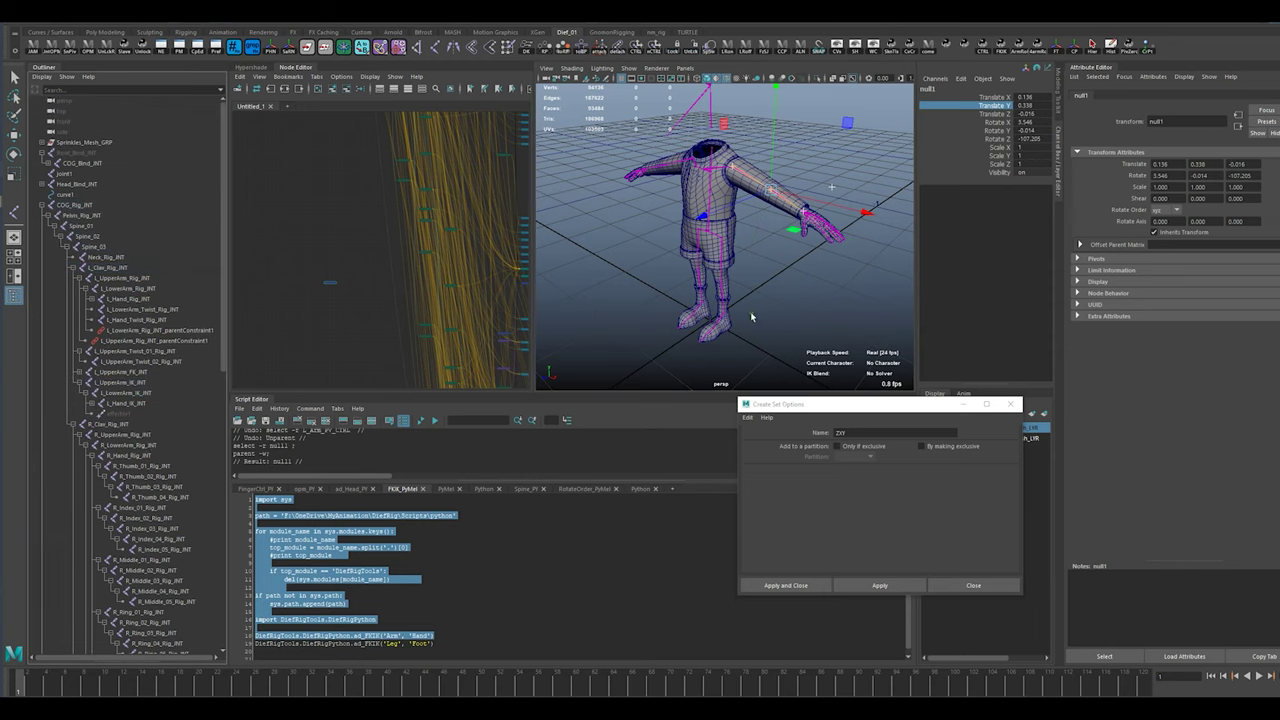
Try moving null1 away from the left elbow along X and Z and undo the moves.
drag(703, 216, 614, 243)
key(ctrl+z)
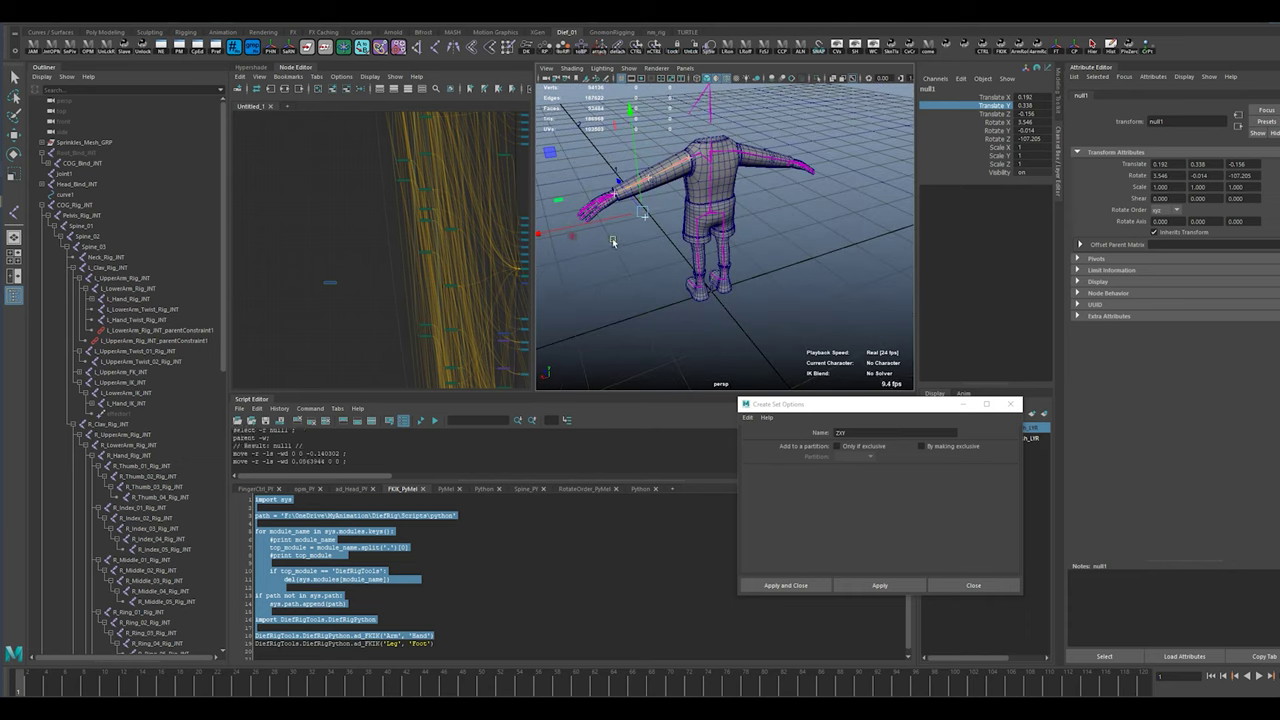
key(ctrl+z)
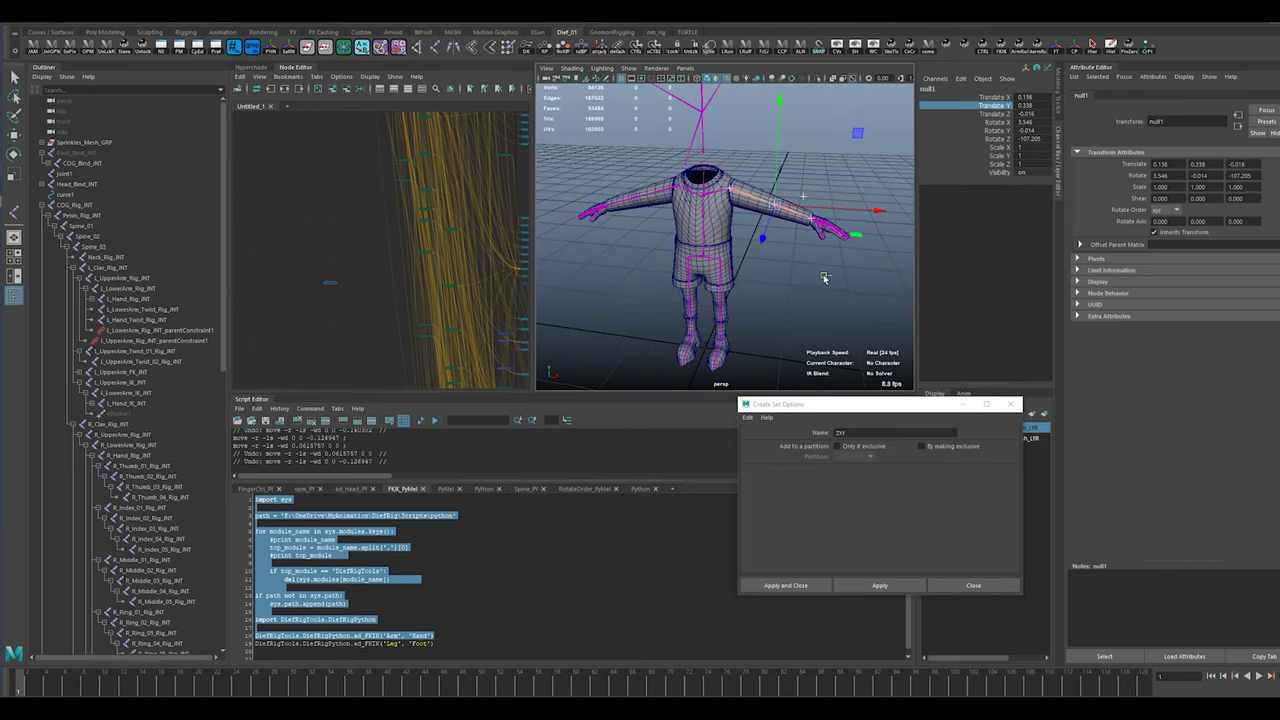
Move null1 behind and beside the left elbow, near the position of L_Arm_PV_Ctrl_GRP.
alt+drag(826, 277, 767, 293)
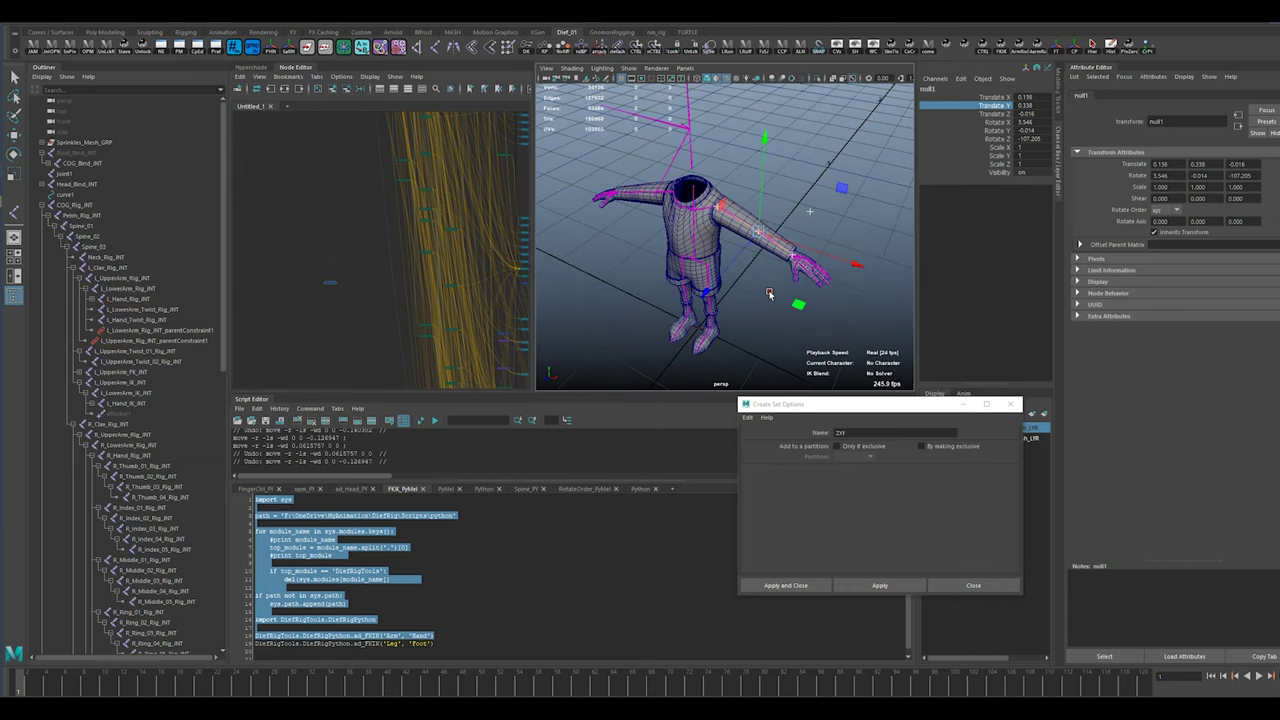
drag(708, 330, 713, 343)
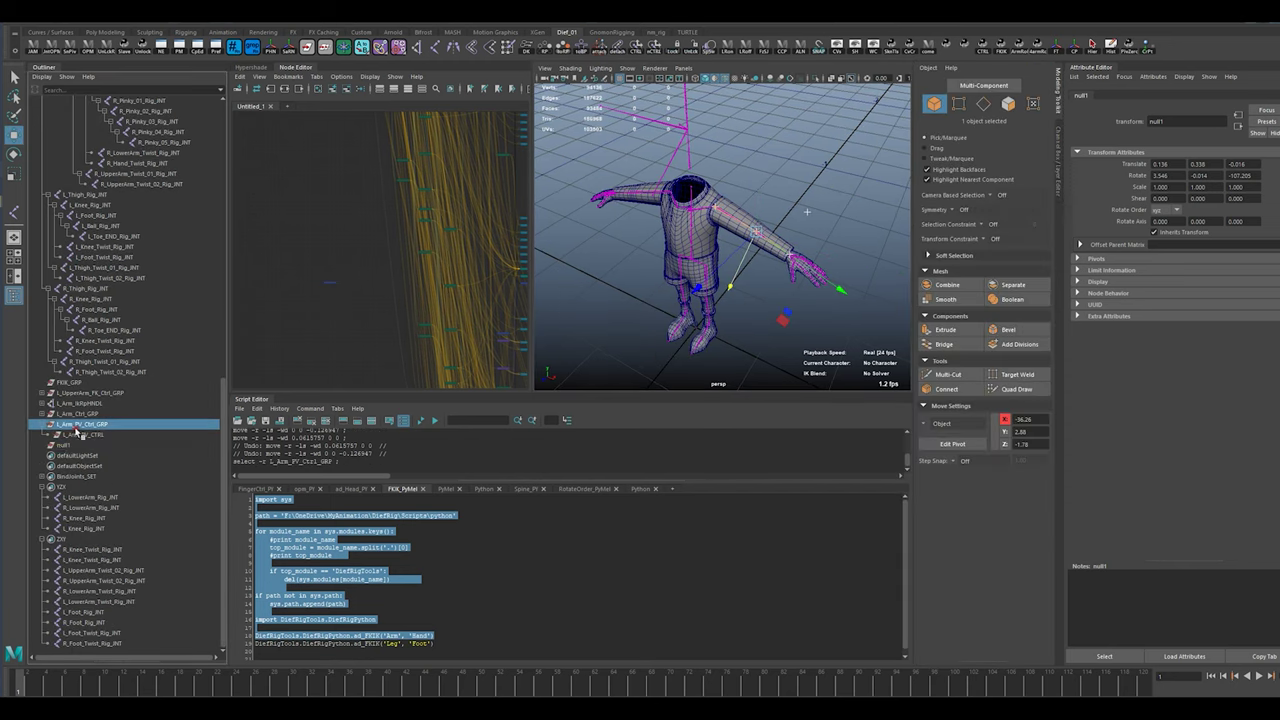
click(586, 320)
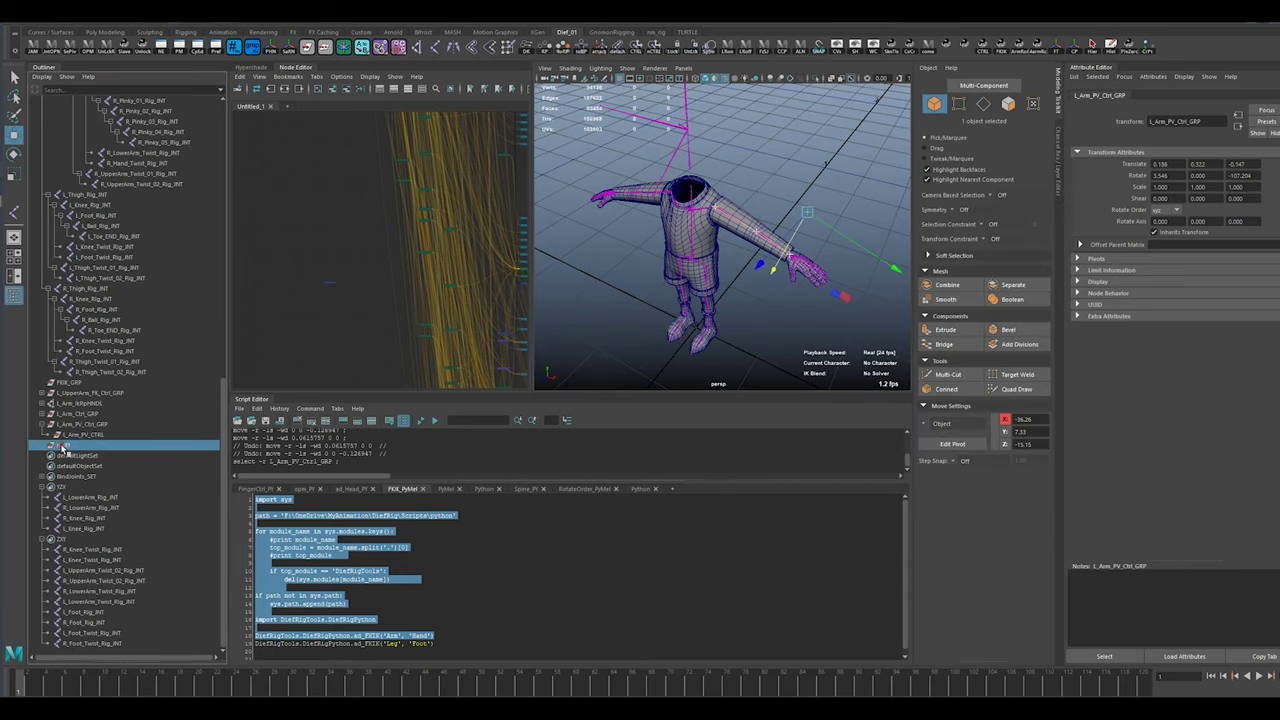
alt+drag(586, 320, 760, 222)
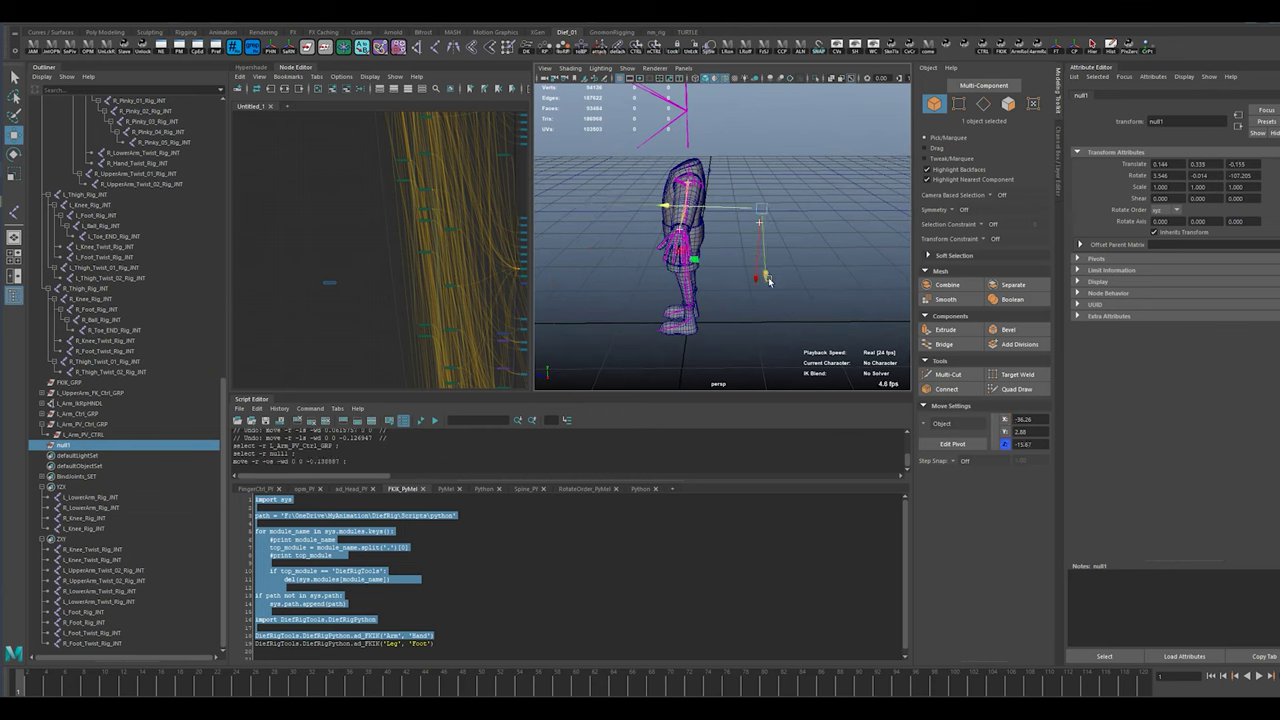
drag(760, 304, 868, 328)
Freeze the translate and rotate channels of null1.
click(1058, 153)
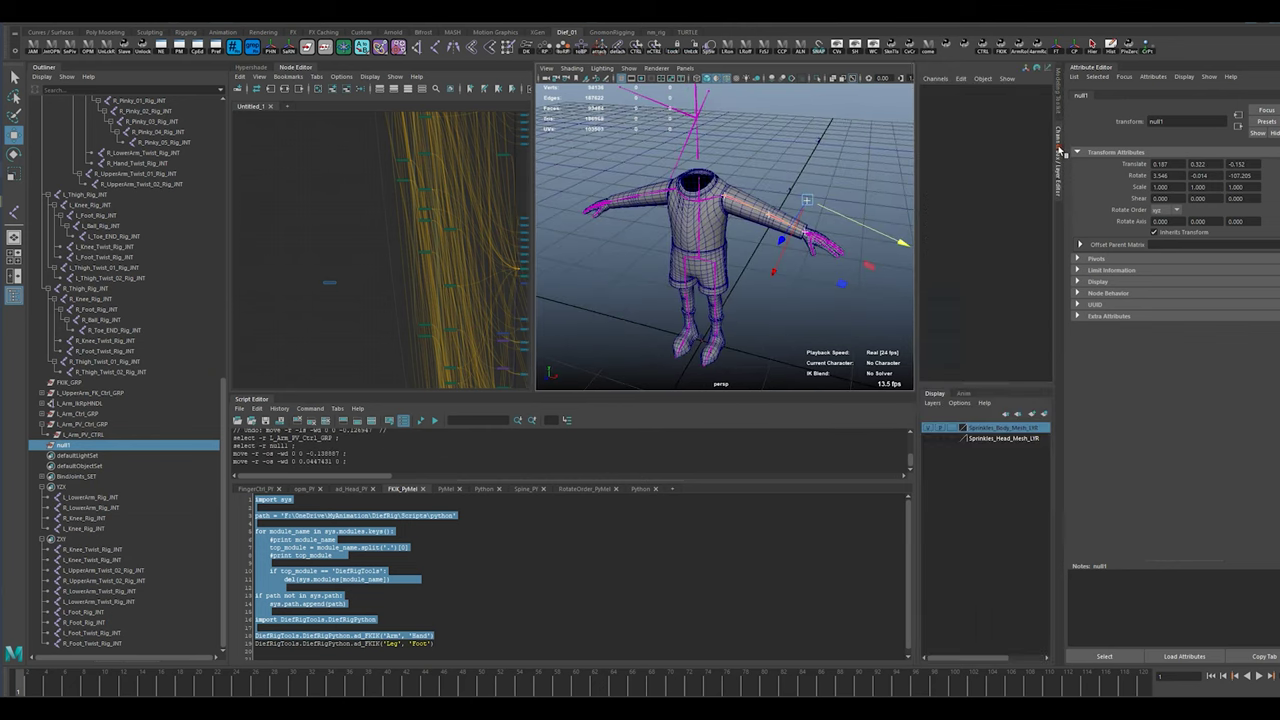
drag(992, 97, 985, 138)
right_click(985, 138)
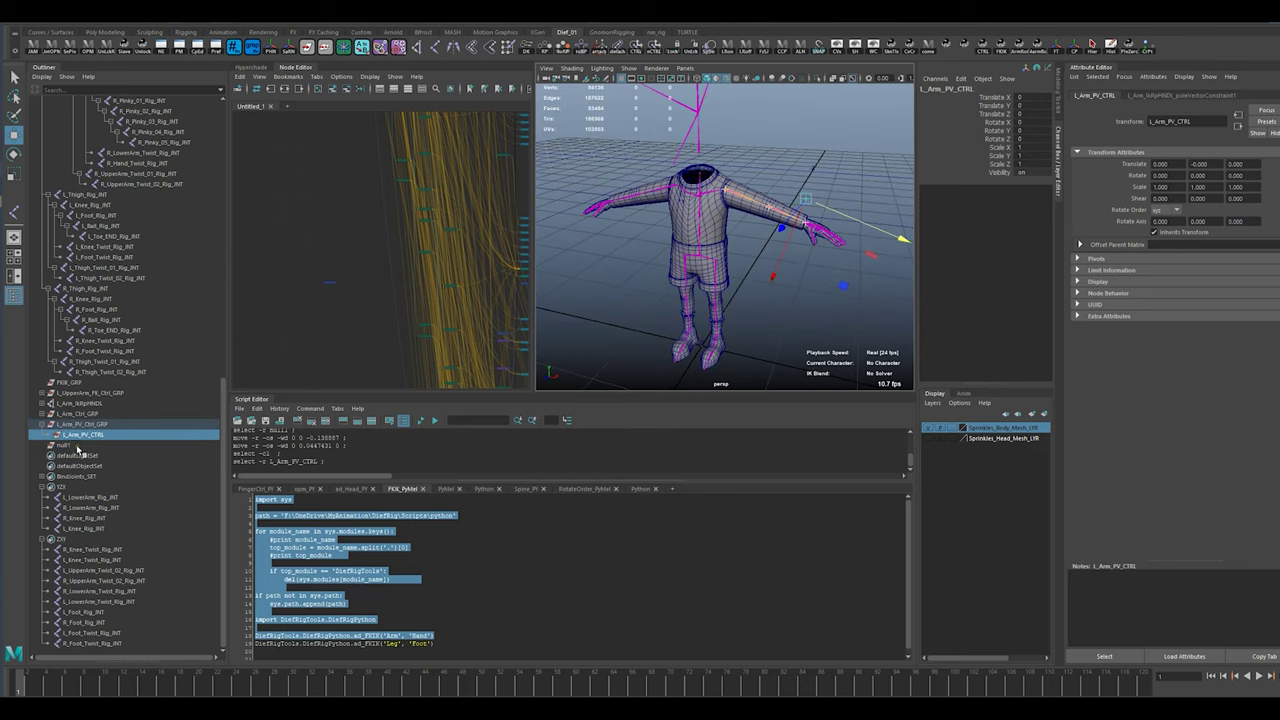
Test the axes of the frozen null1 by moving it across the body to a Translate X of about -0.367.
click(67, 446)
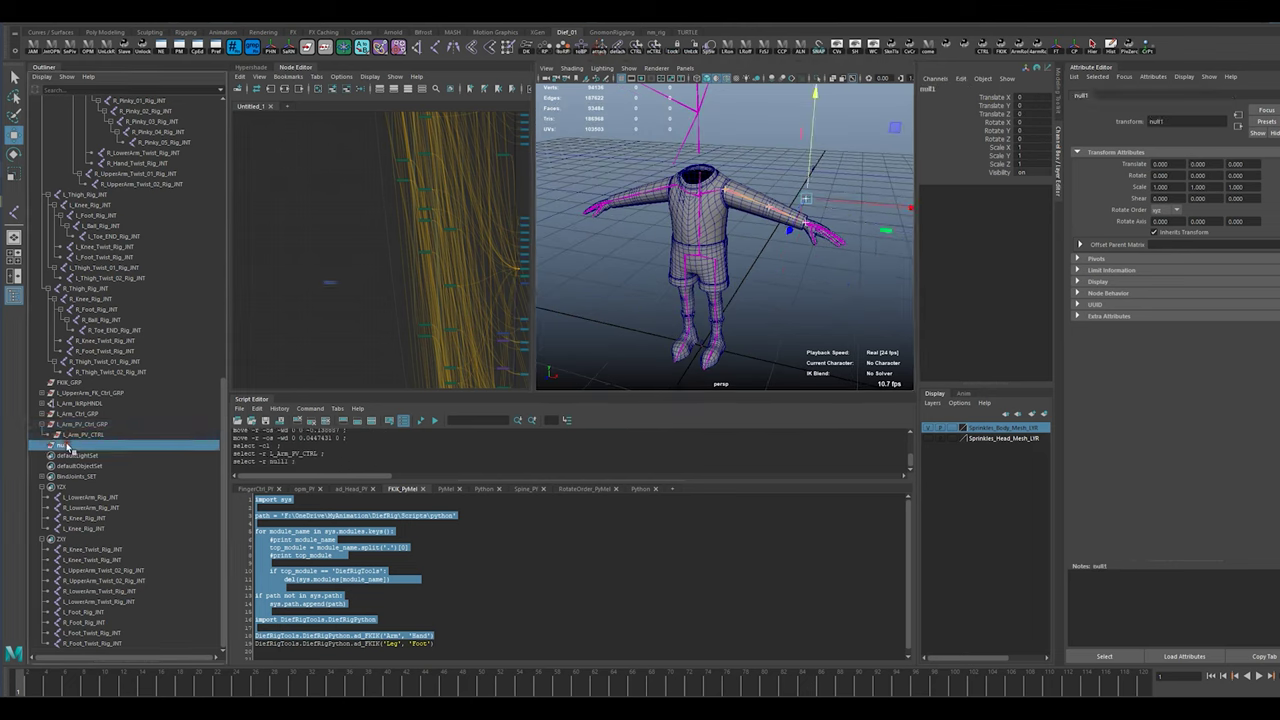
alt+drag(772, 244, 873, 277)
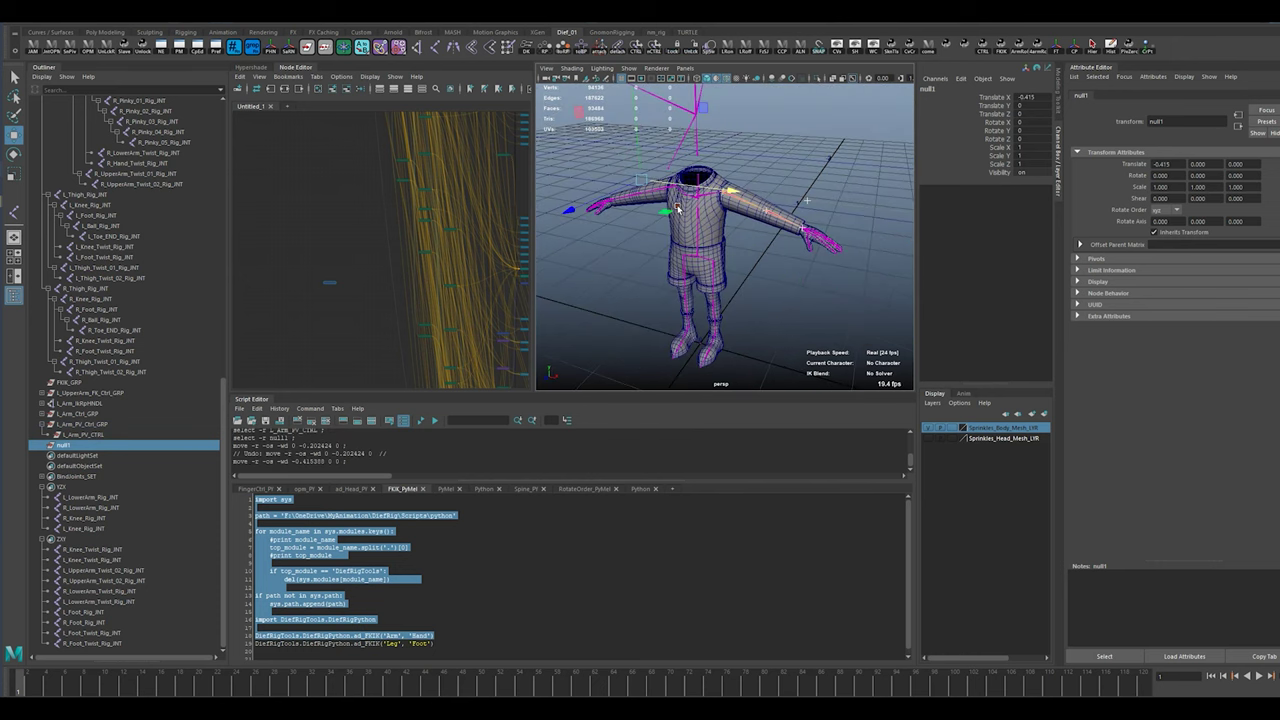
mouse_move(677, 208)
alt+mouse_down()
mouse_move(703, 240)
mouse_move(740, 254)
mouse_move(681, 201)
alt+mouse_up()
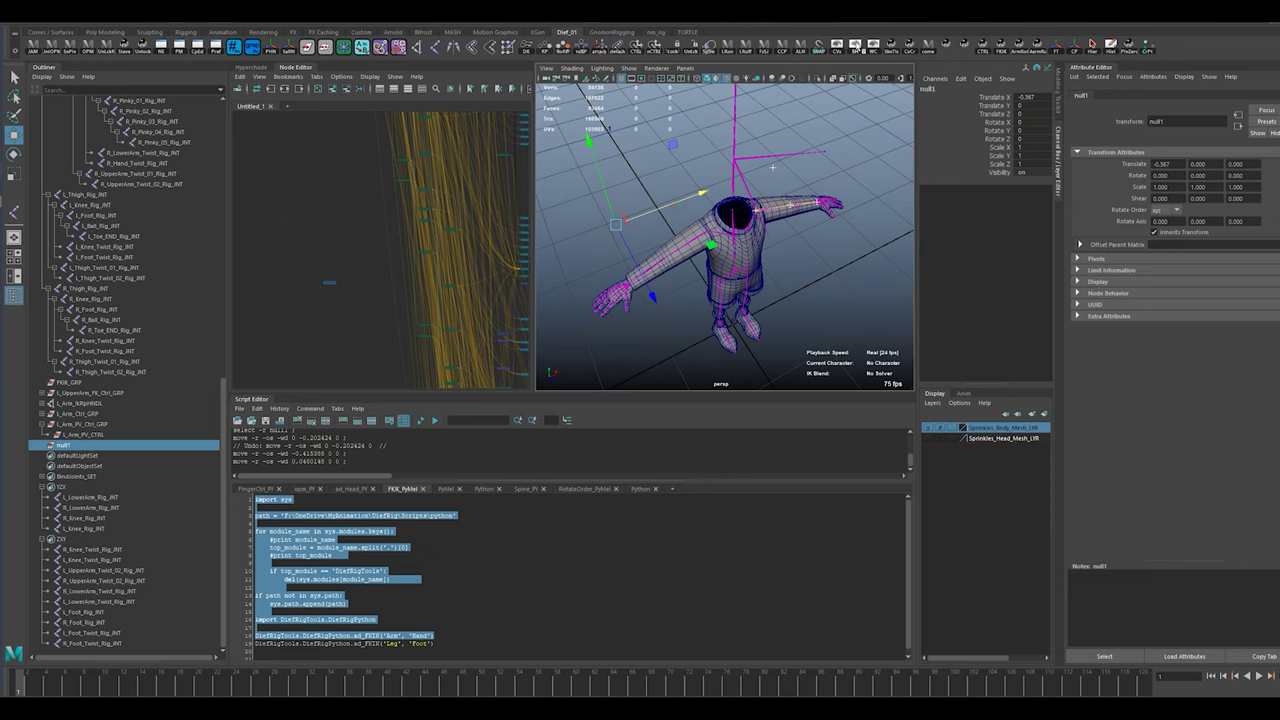
Unparent L_Arm_PV_CTRL to the world and freeze its transformations.
click(855, 46)
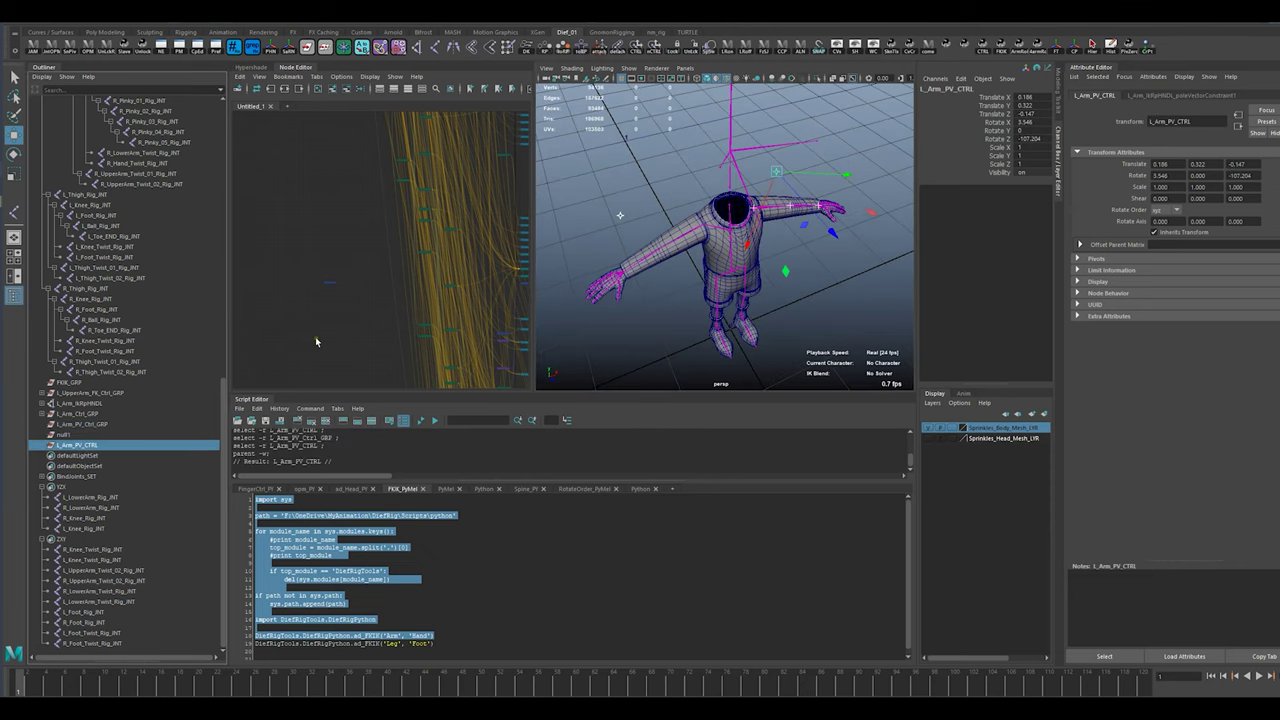
right_click(89, 443)
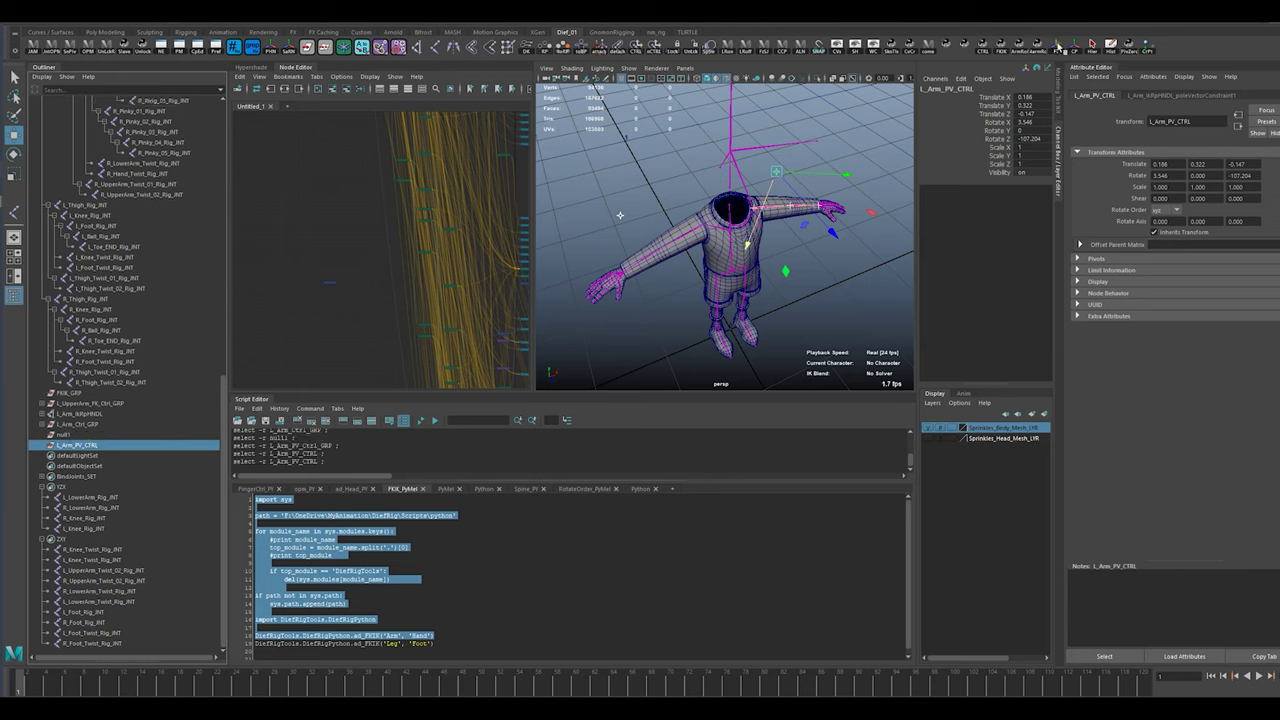
click(1058, 46)
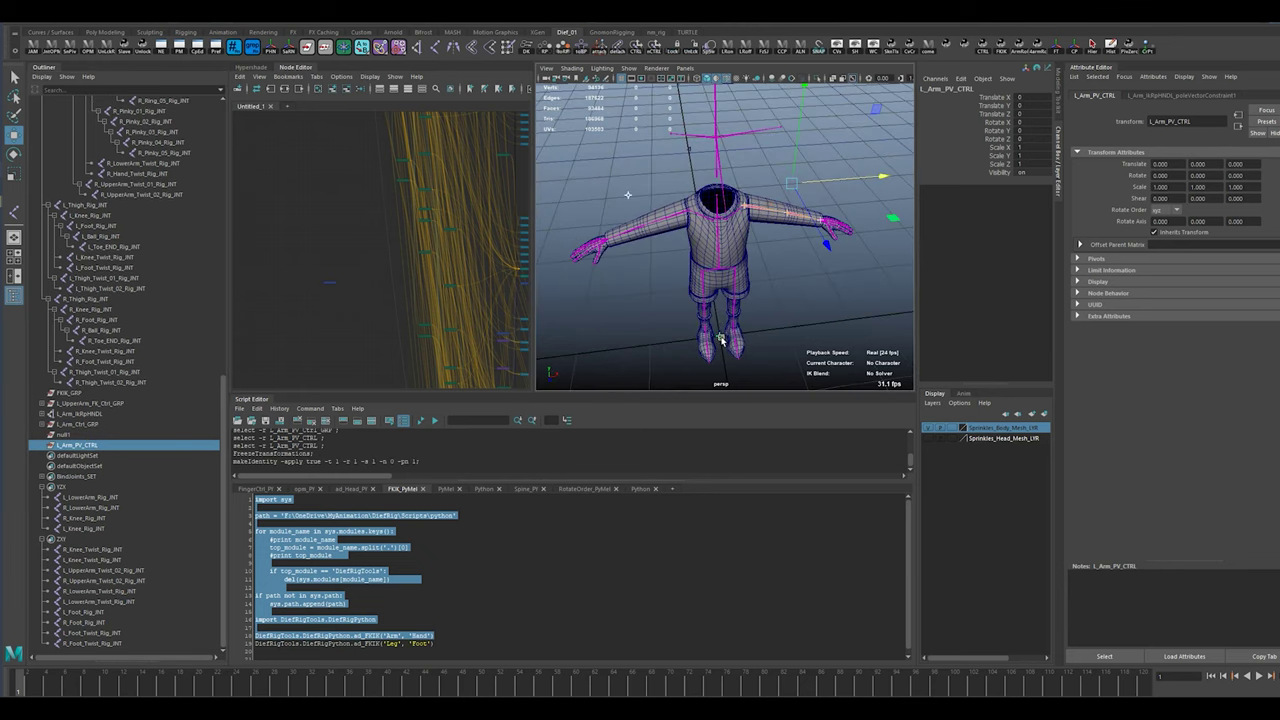
click(779, 339)
click(722, 336)
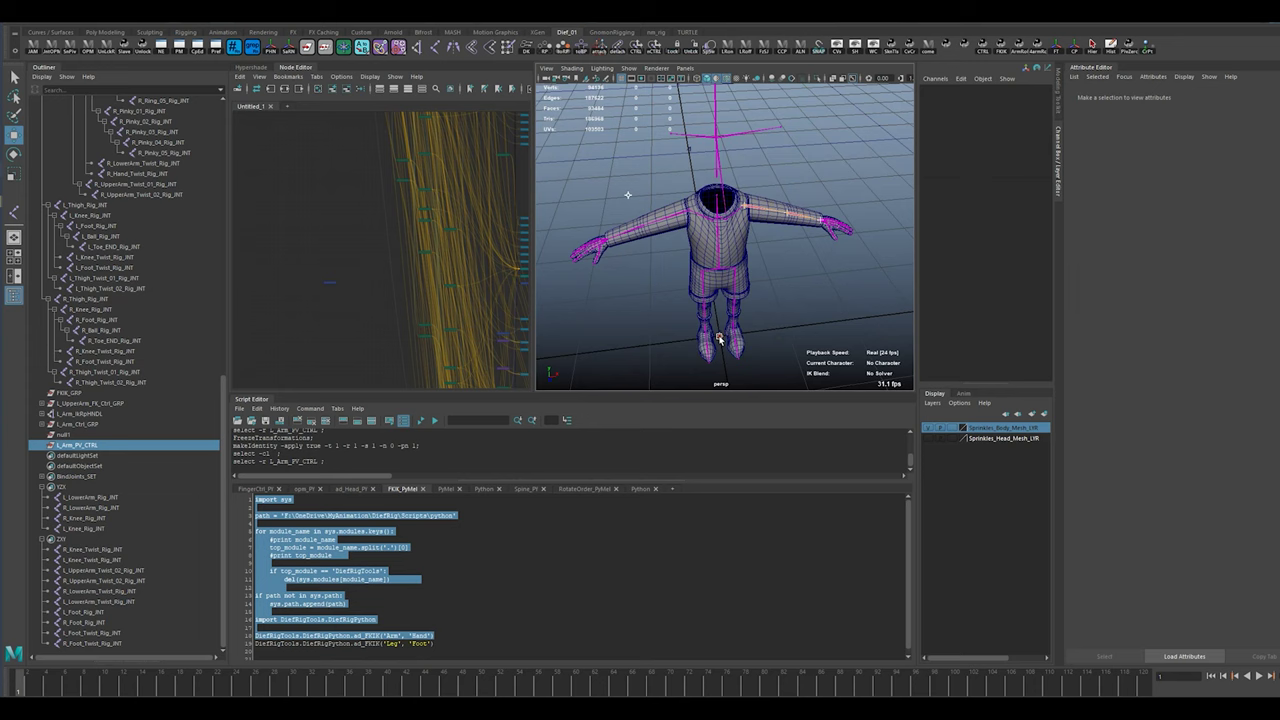
Create a new parent group for L_Arm_PV_CTRL and select it to inspect its translate and rotate channels.
alt+drag(812, 212, 787, 201)
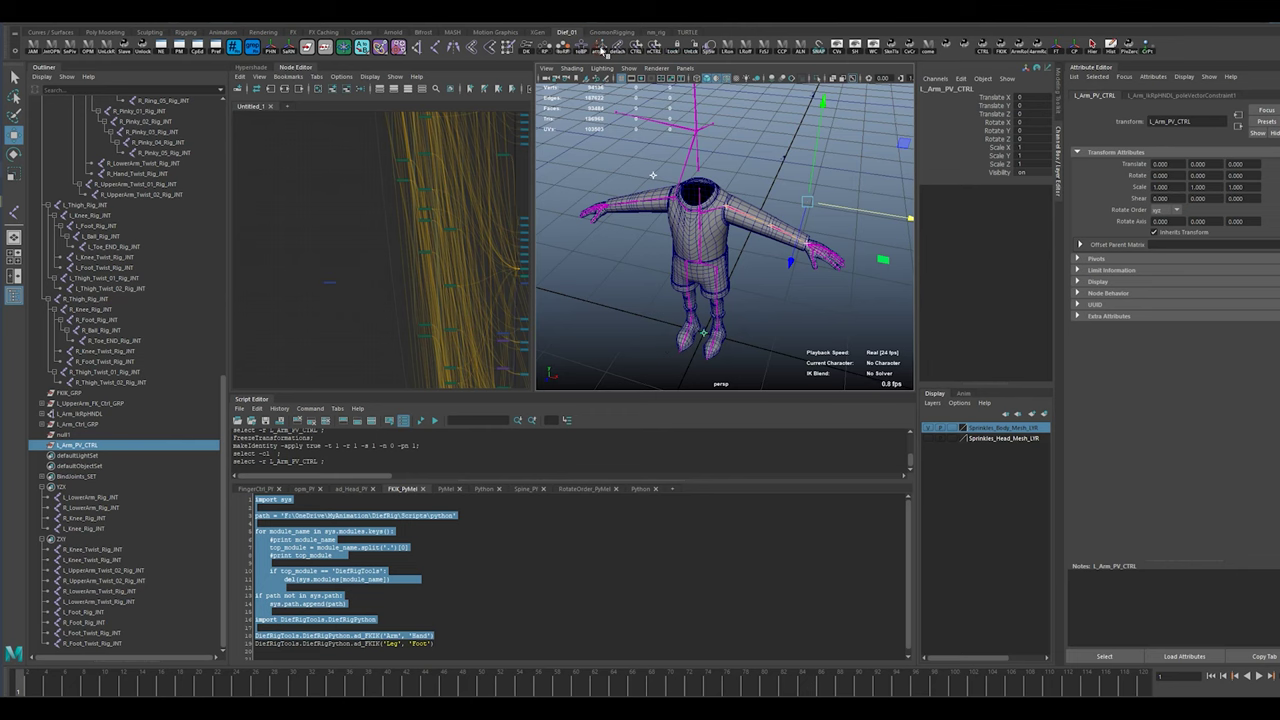
click(1148, 50)
click(858, 168)
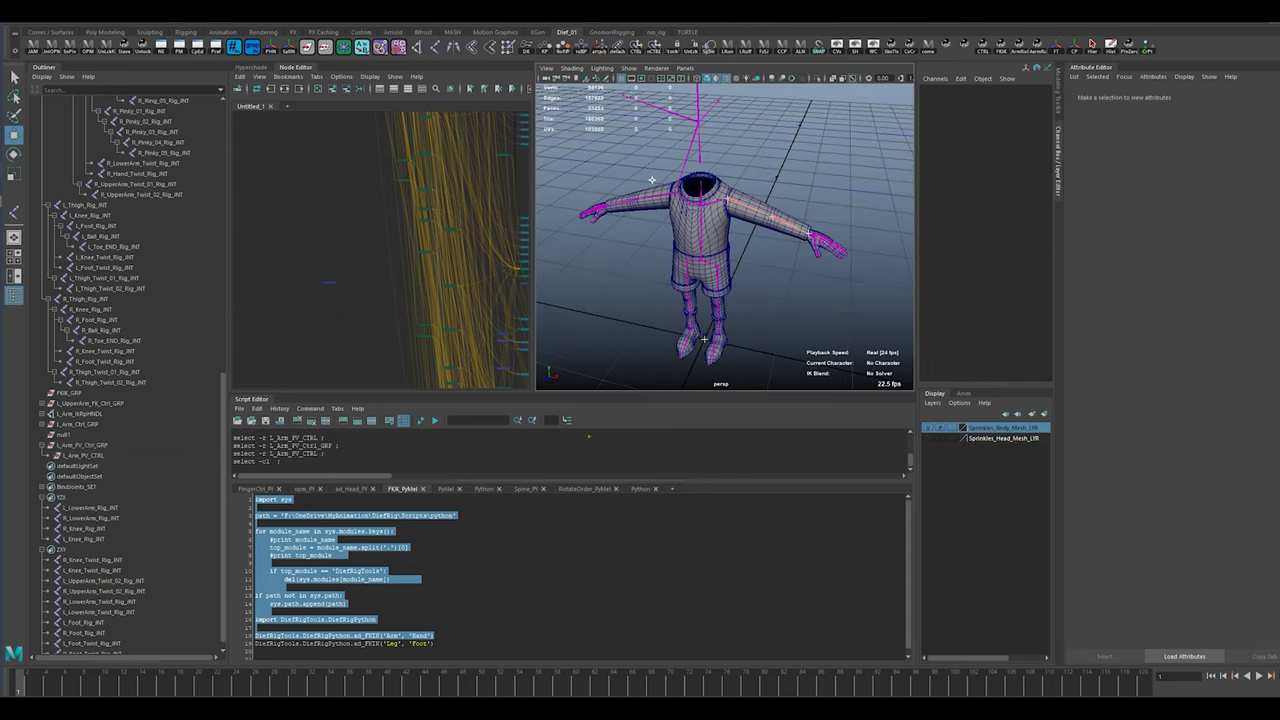
click(90, 446)
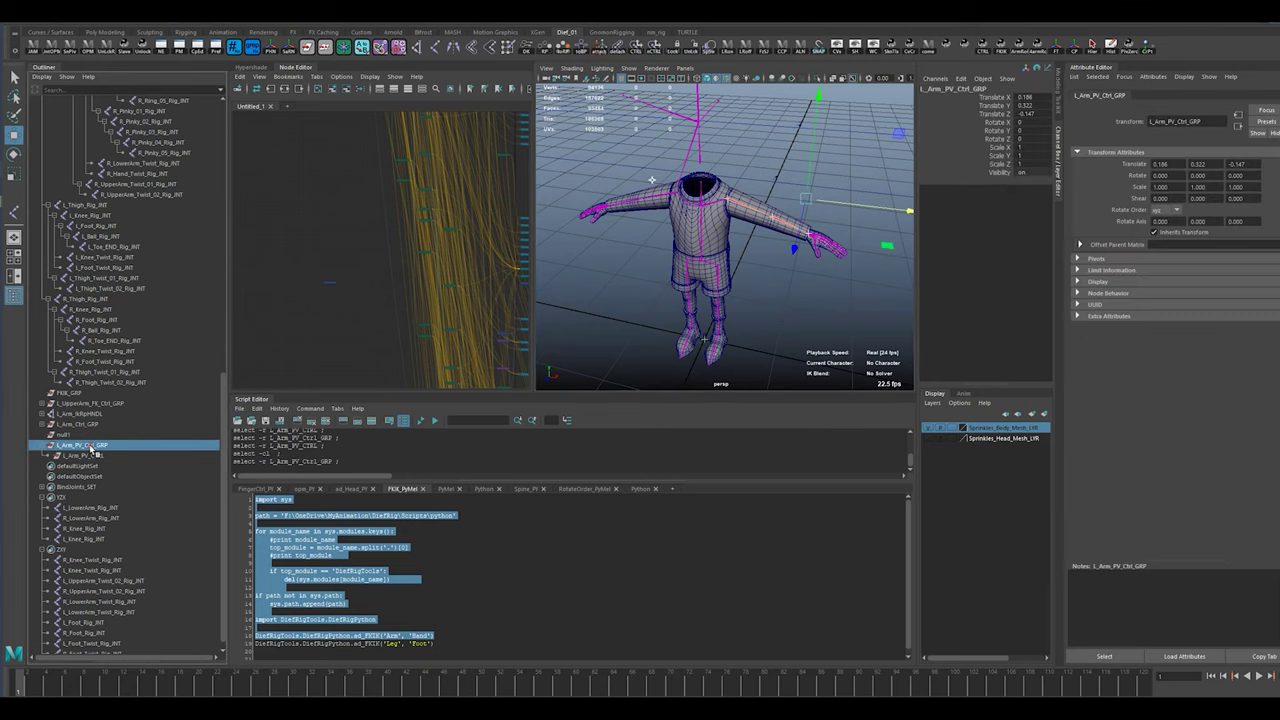
Delete null1 and L_Arm_PV_Ctrl_GRP together with its control.
click(74, 436)
shift+click(81, 446)
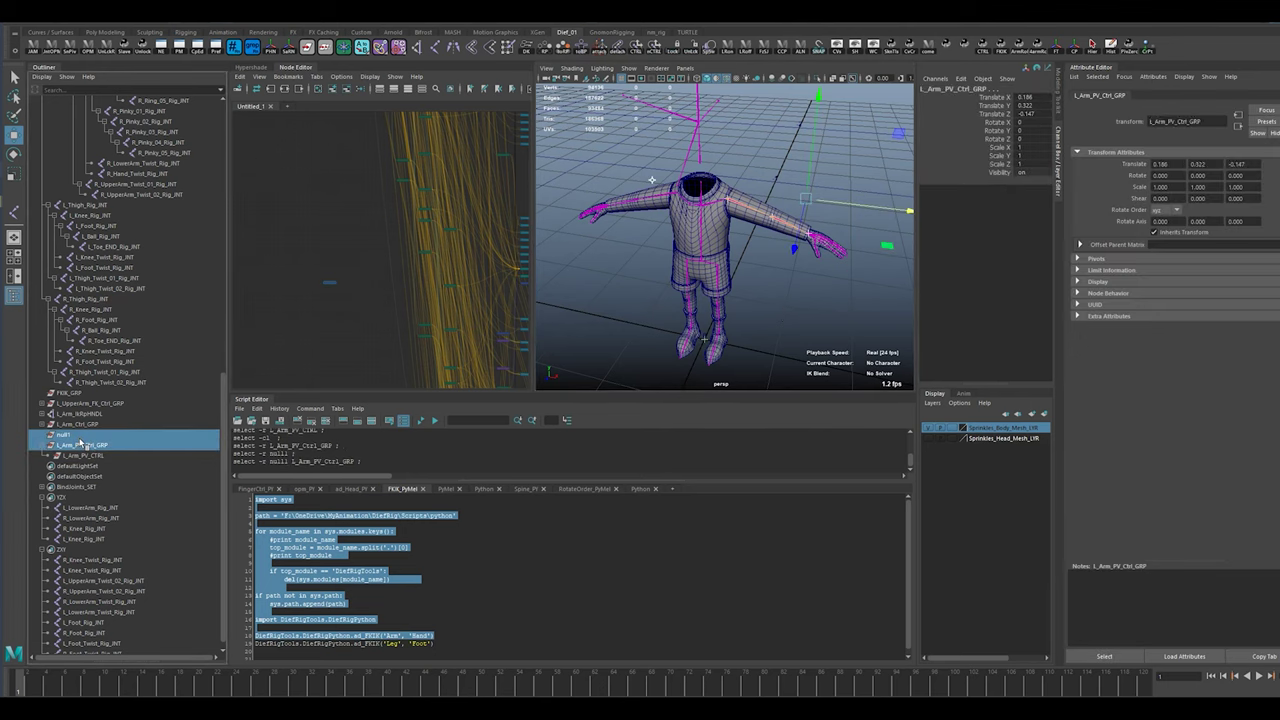
key(Delete)
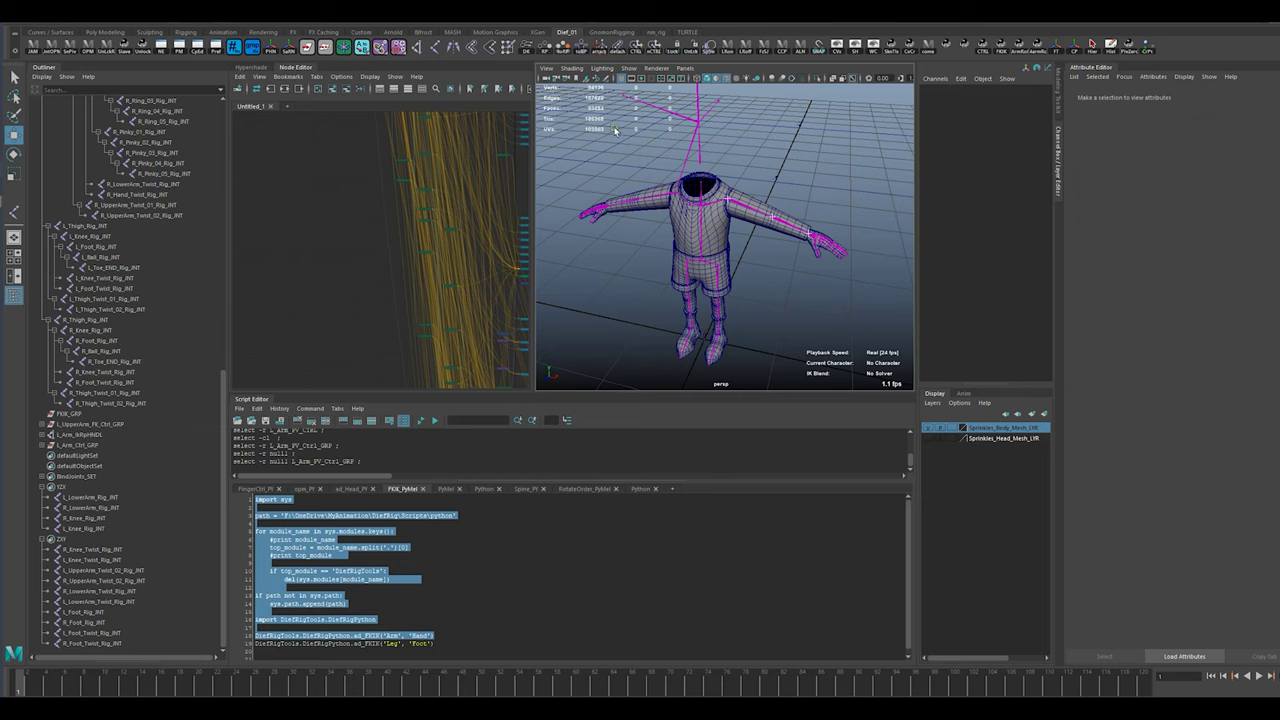
Create a NURBS circle at the origin and scale it uniformly down to about 0.041.
key(space)
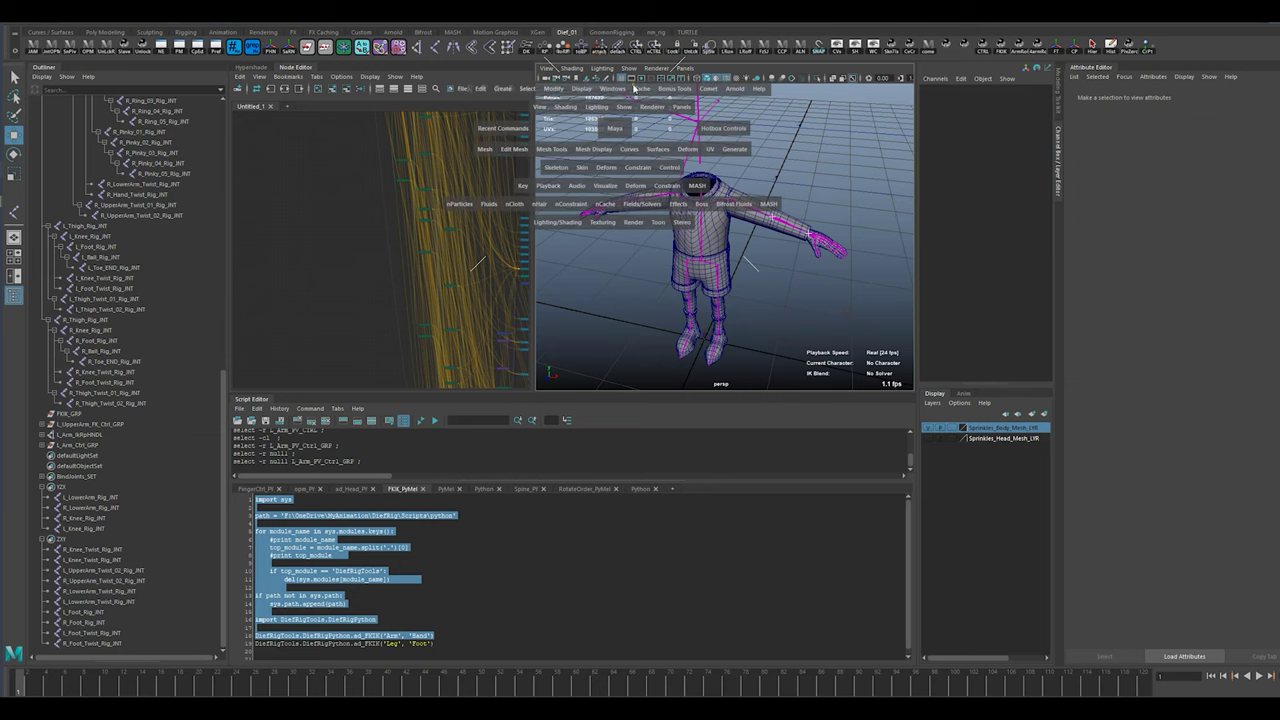
click(503, 89)
mouse_move(545, 118)
click(682, 183)
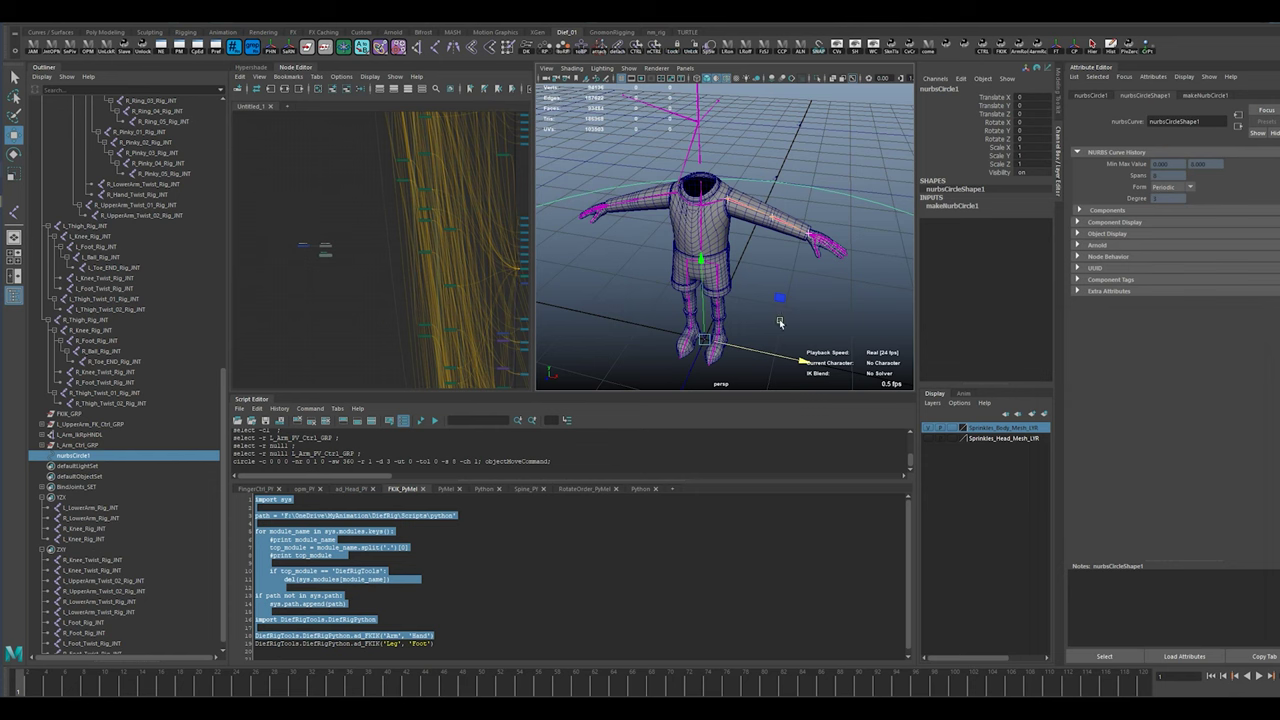
key(r)
drag(704, 340, 96, 518)
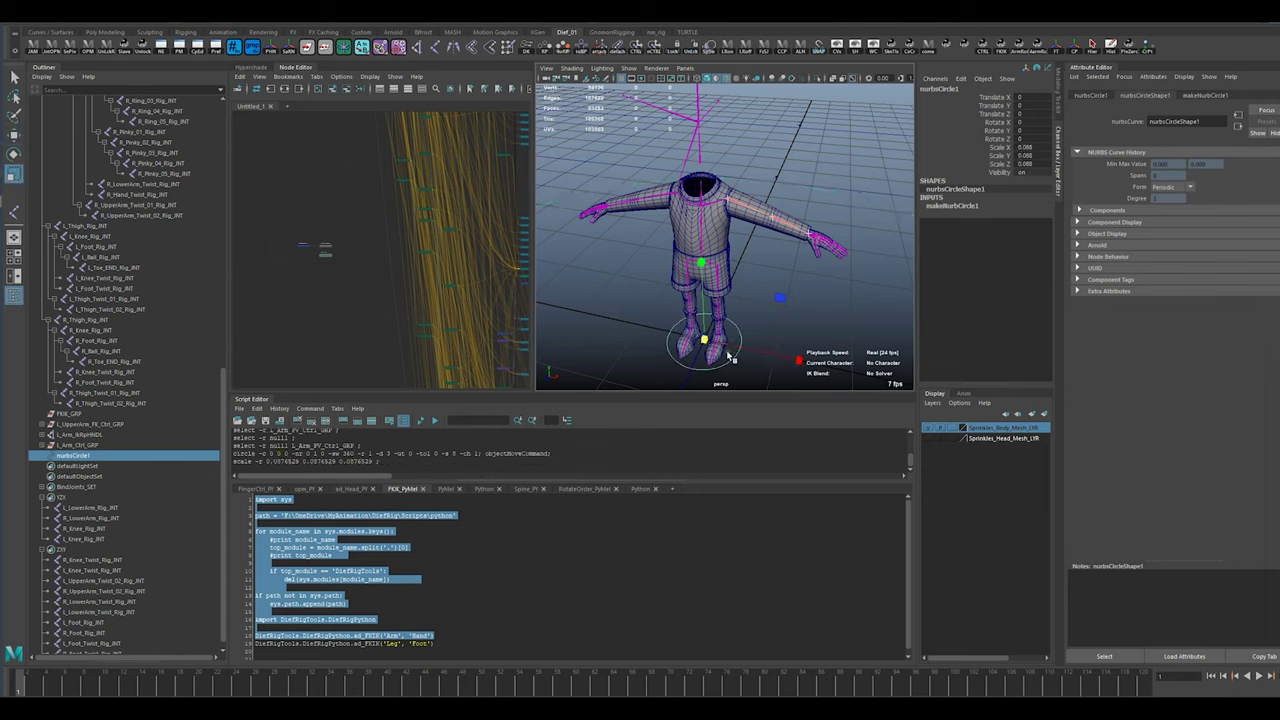
drag(704, 340, 675, 348)
Freeze the scale channels of the NURBS circle.
drag(997, 147, 994, 164)
right_click(994, 166)
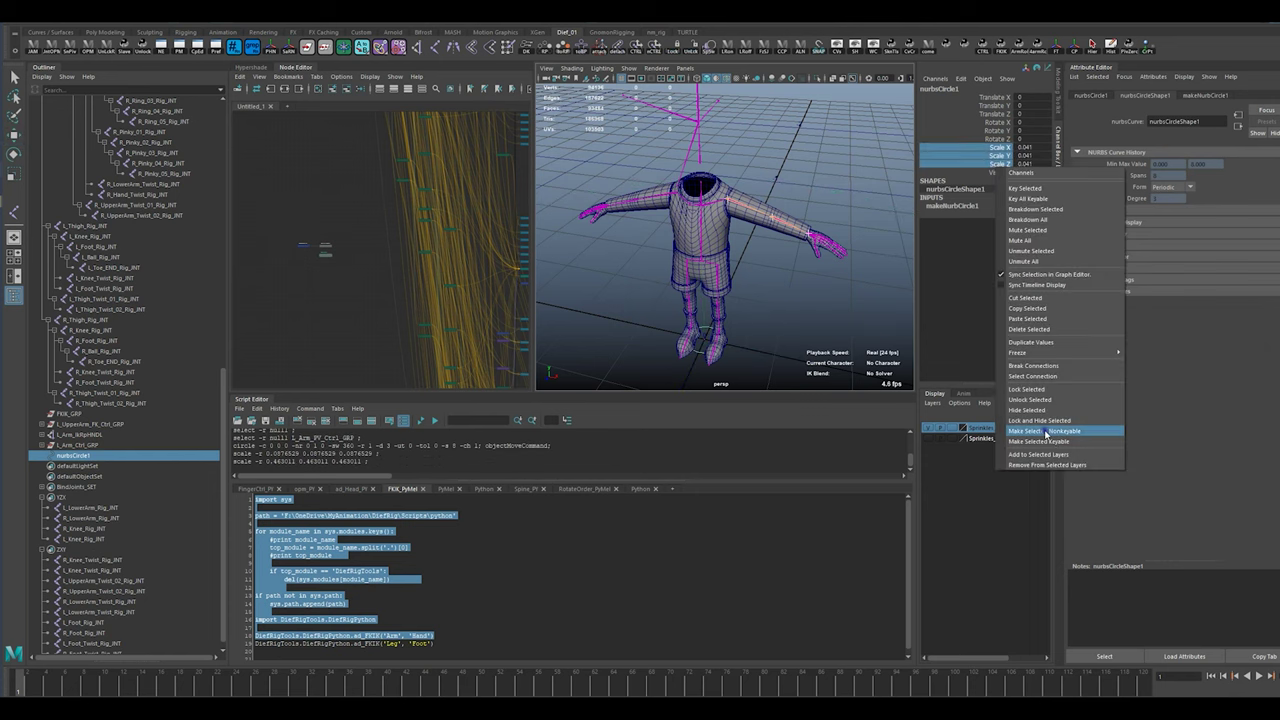
mouse_move(1095, 353)
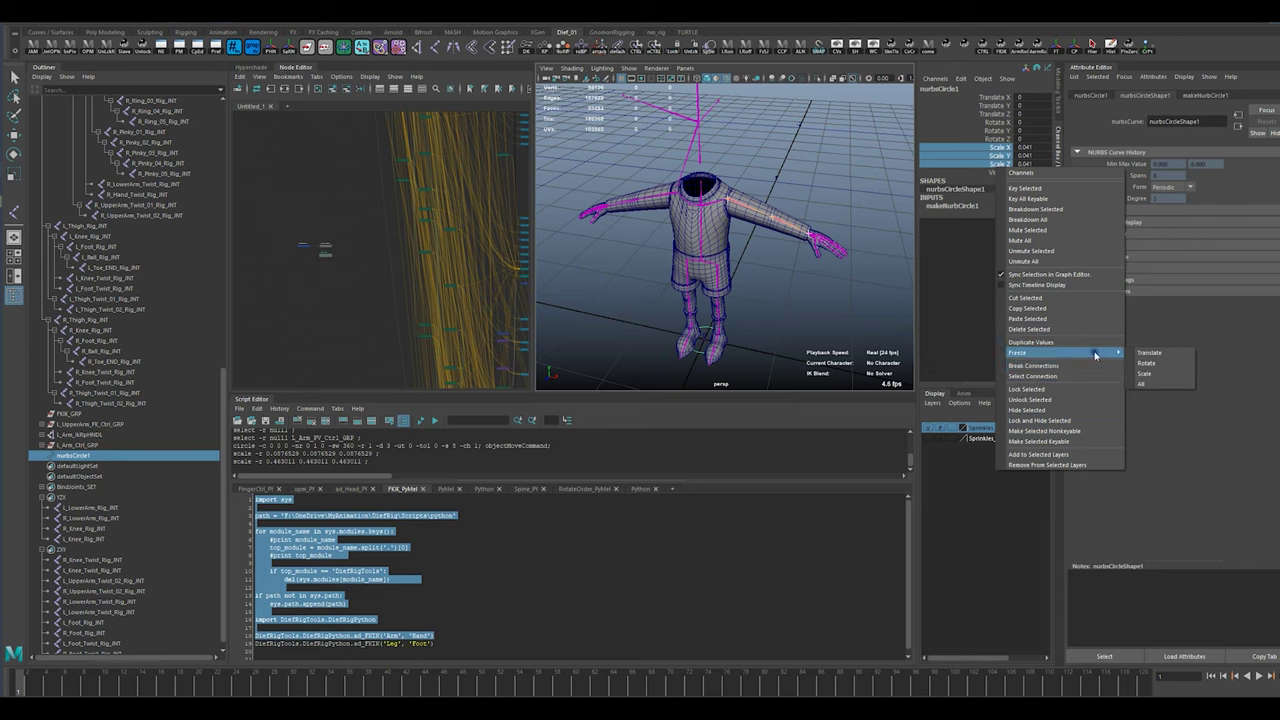
click(1150, 374)
Align the NURBS circle to L_LowerArm_IK_JNT by parenting it there, zeroing its translate and rotate values, and unparenting it again.
click(119, 446)
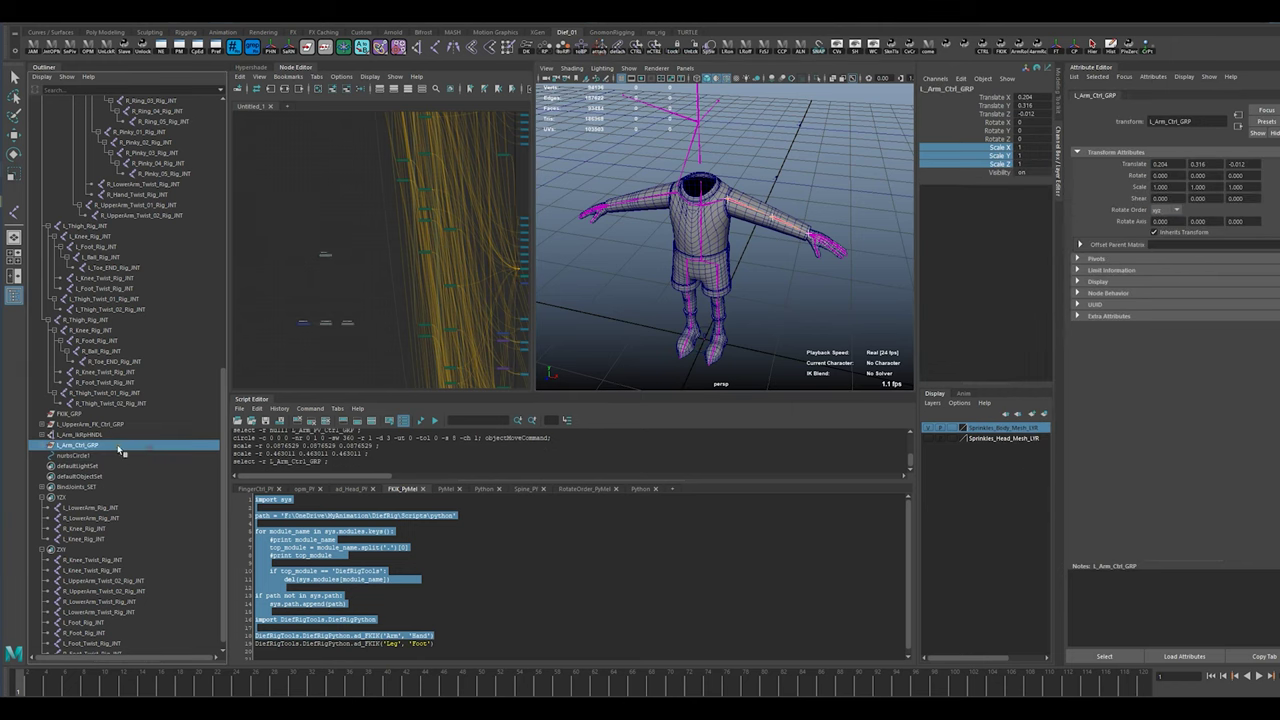
click(117, 456)
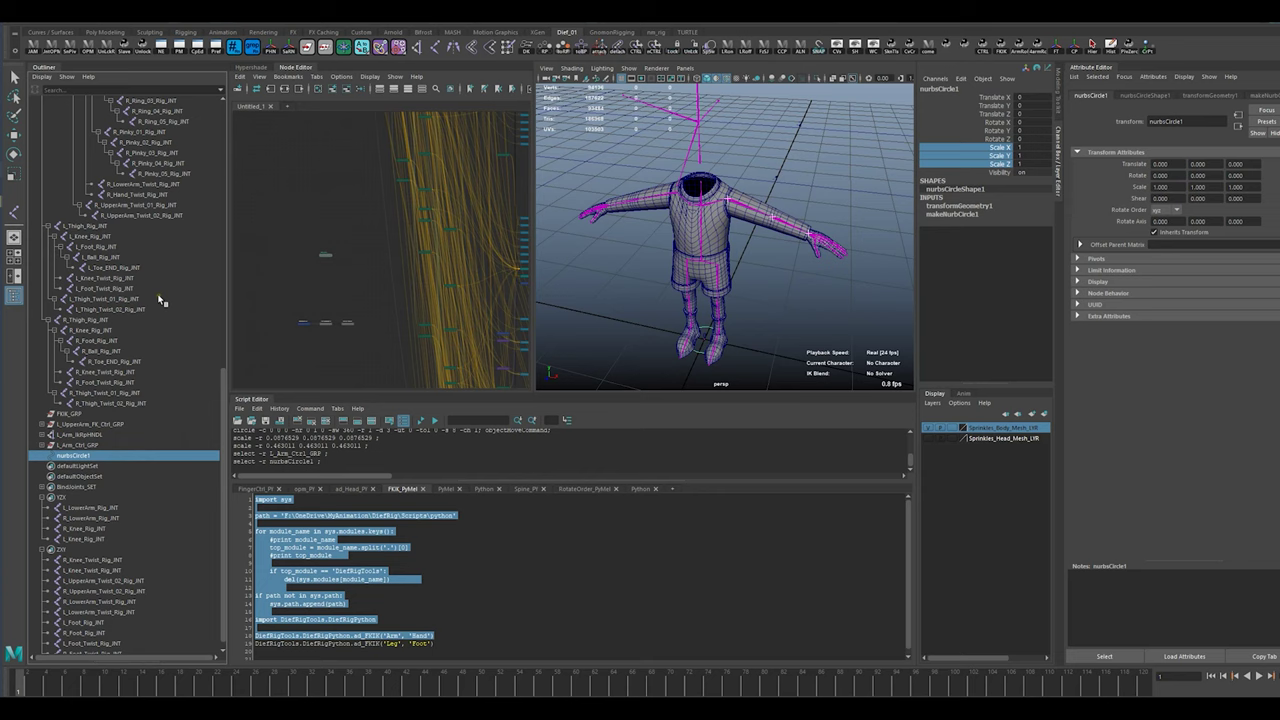
scroll(160, 300, up, 8)
scroll(168, 298, up, 8)
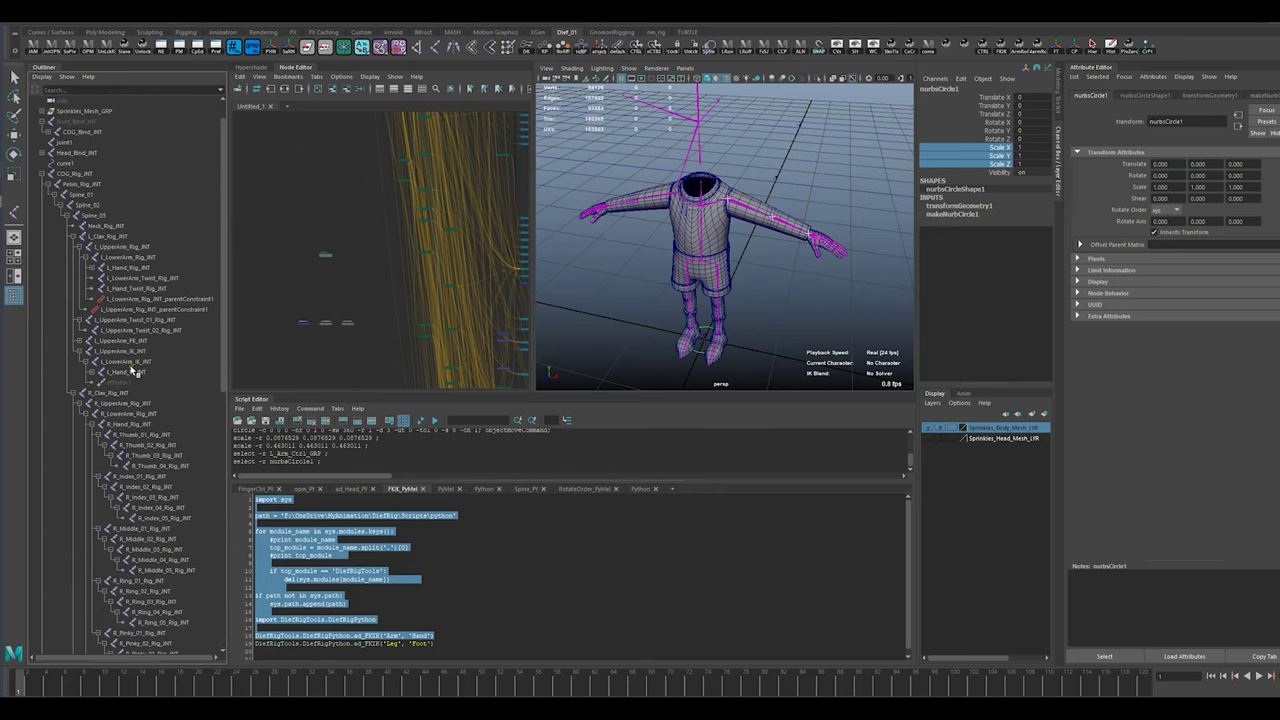
ctrl+click(128, 361)
key(p)
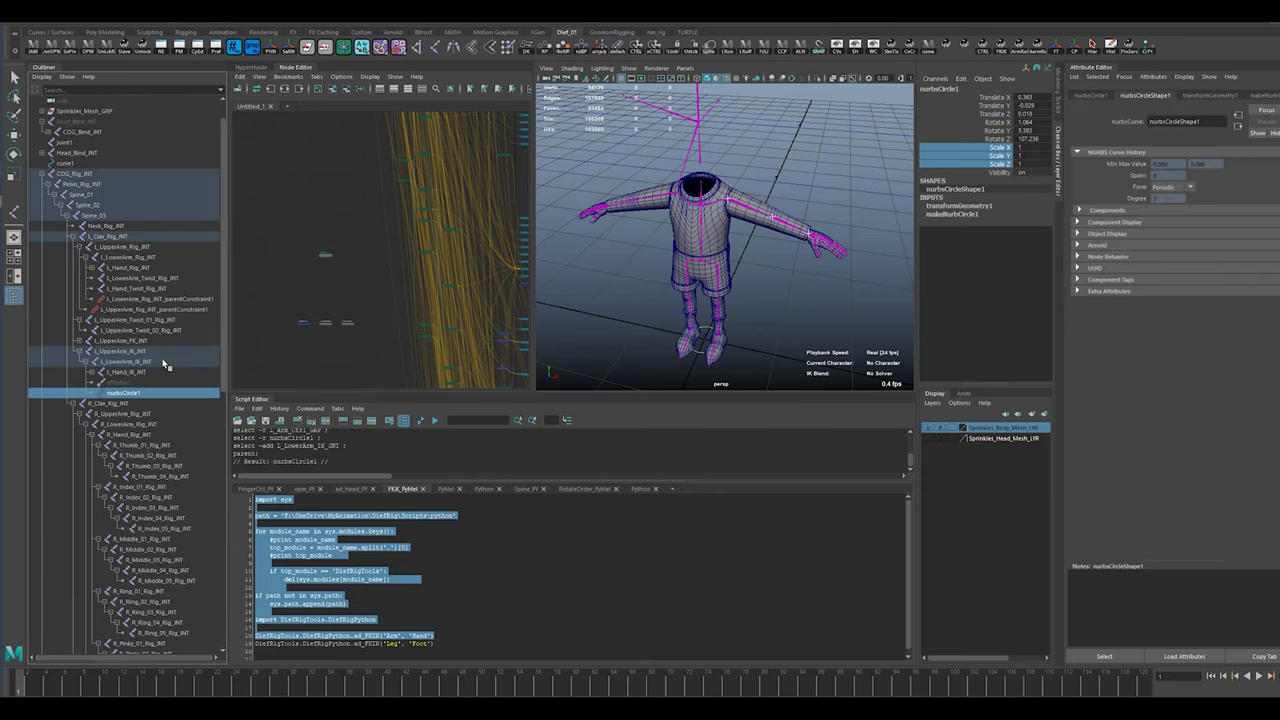
drag(1025, 134, 1028, 139)
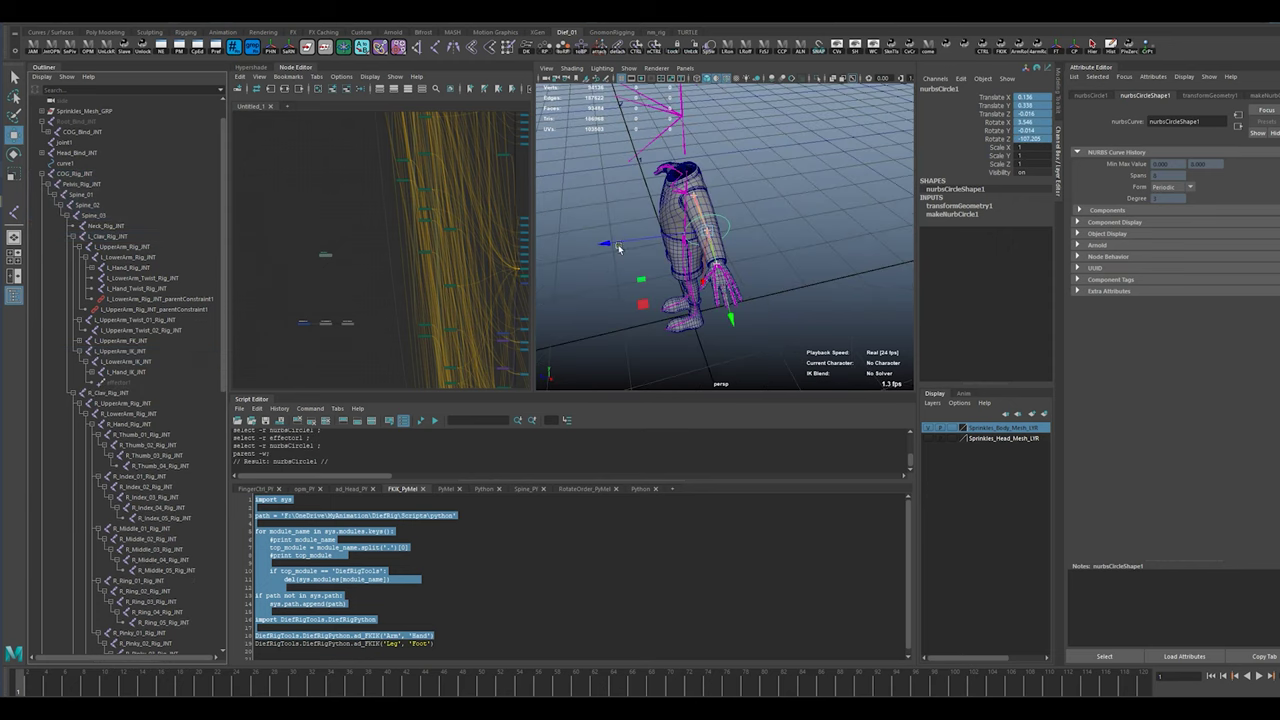
Move the circle behind the left elbow to a Translate Z of about -0.2 and freeze its transformations.
drag(659, 244, 757, 236)
drag(825, 258, 834, 278)
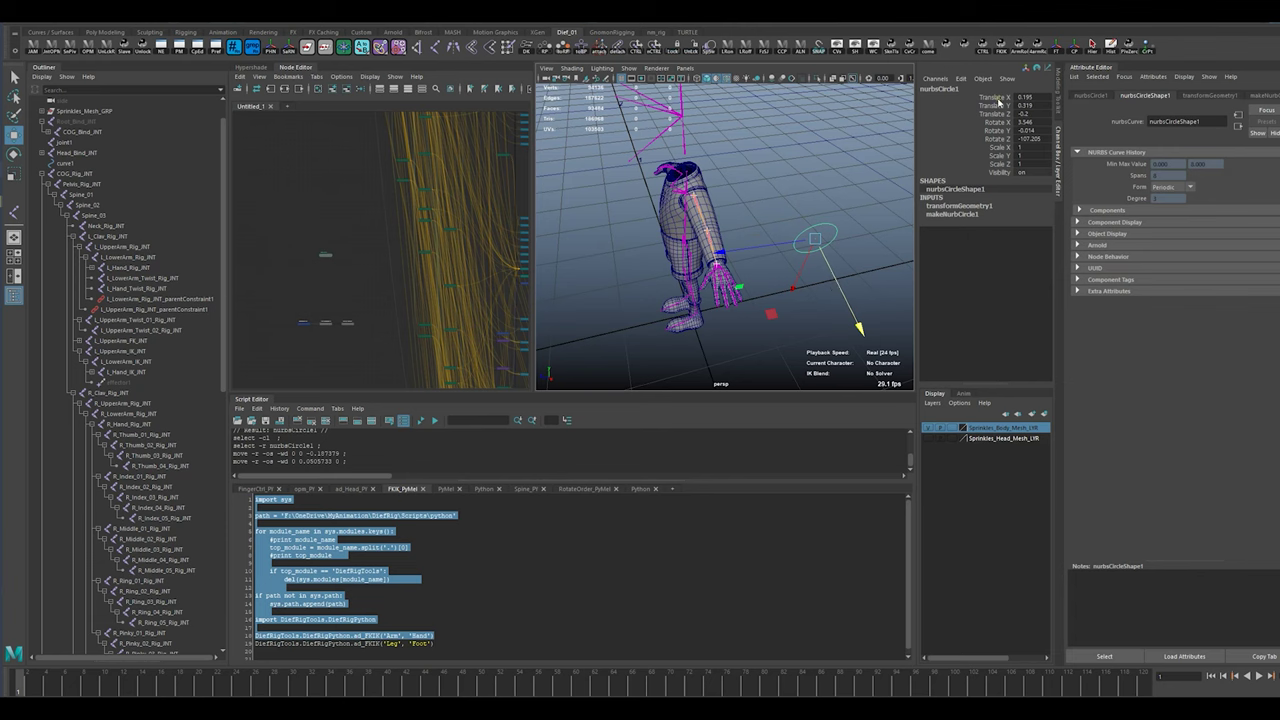
click(1058, 46)
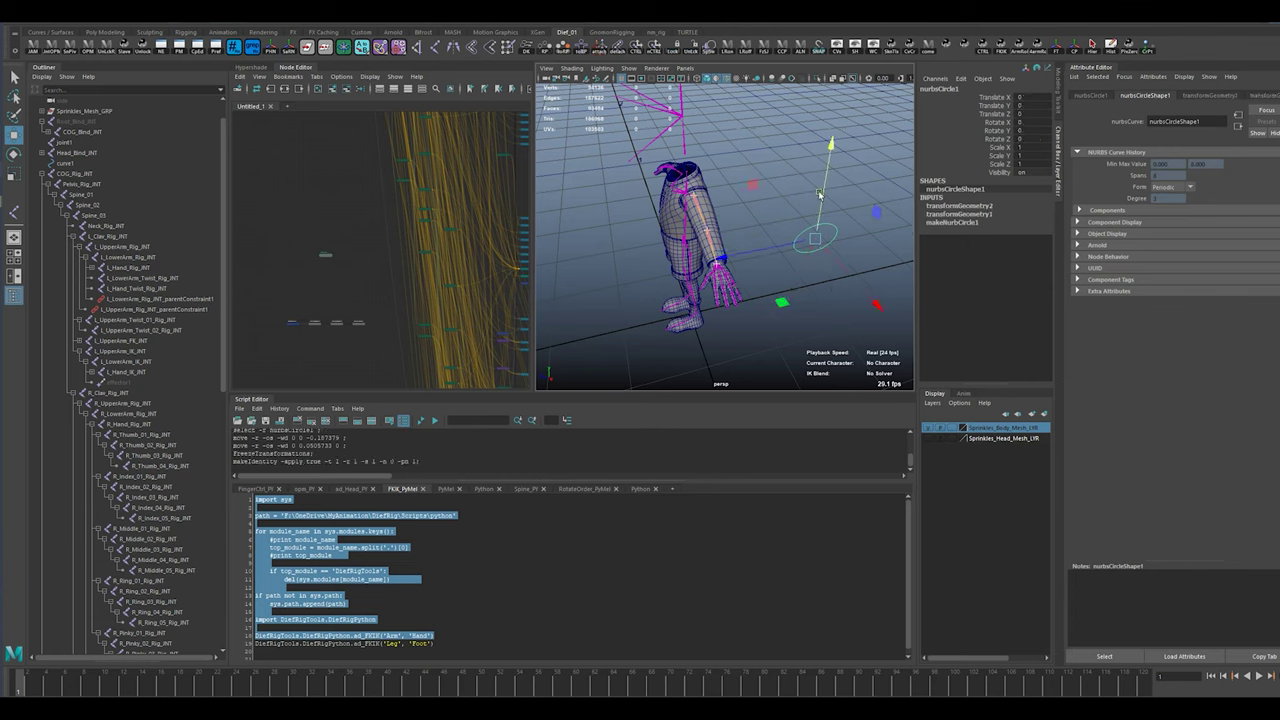
click(758, 214)
alt+drag(735, 246, 788, 259)
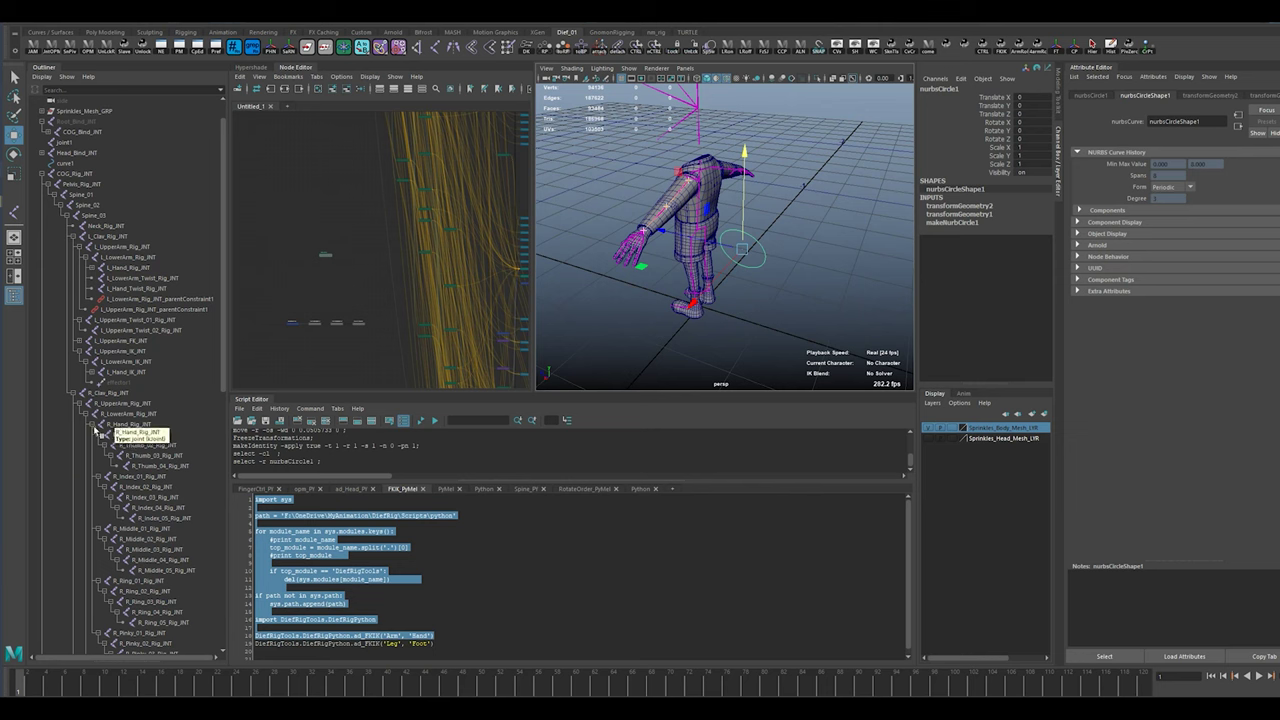
Try to apply a pole vector constraint with L_Arm_IkRpHNDL selected first and the circle second.
scroll(100, 445, down, 10)
click(85, 435)
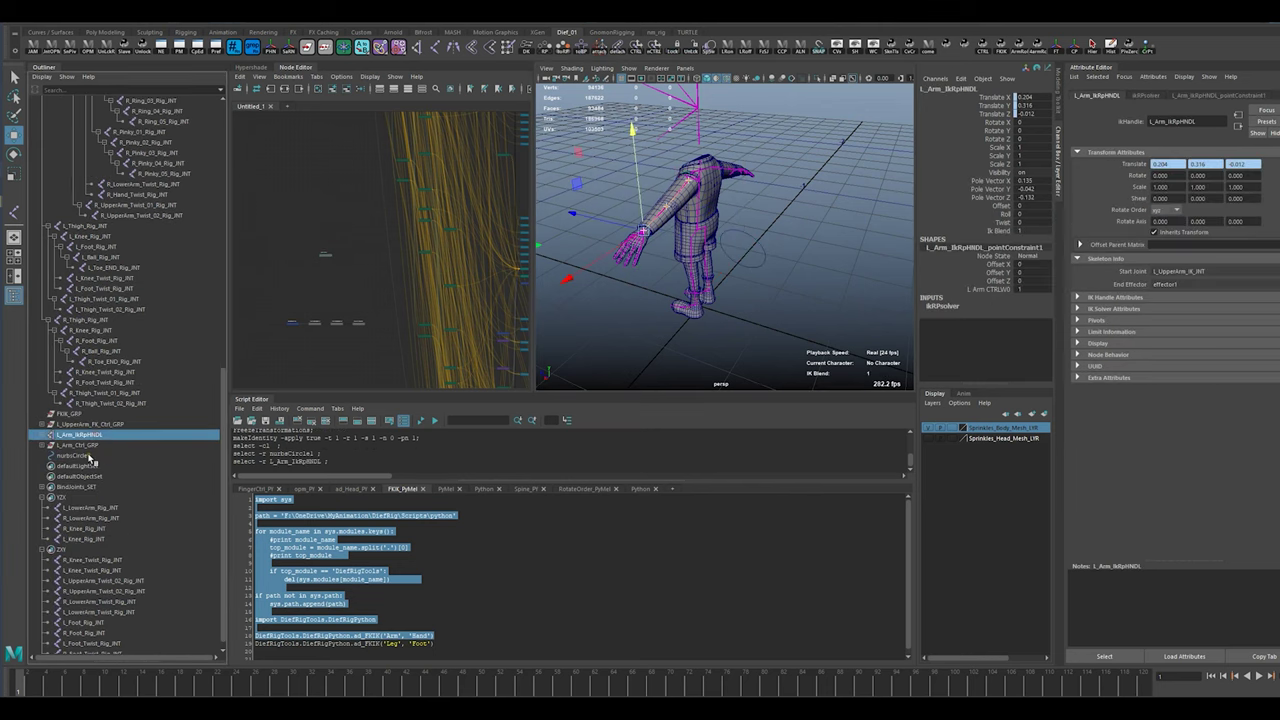
ctrl+click(88, 456)
key(space)
click(793, 296)
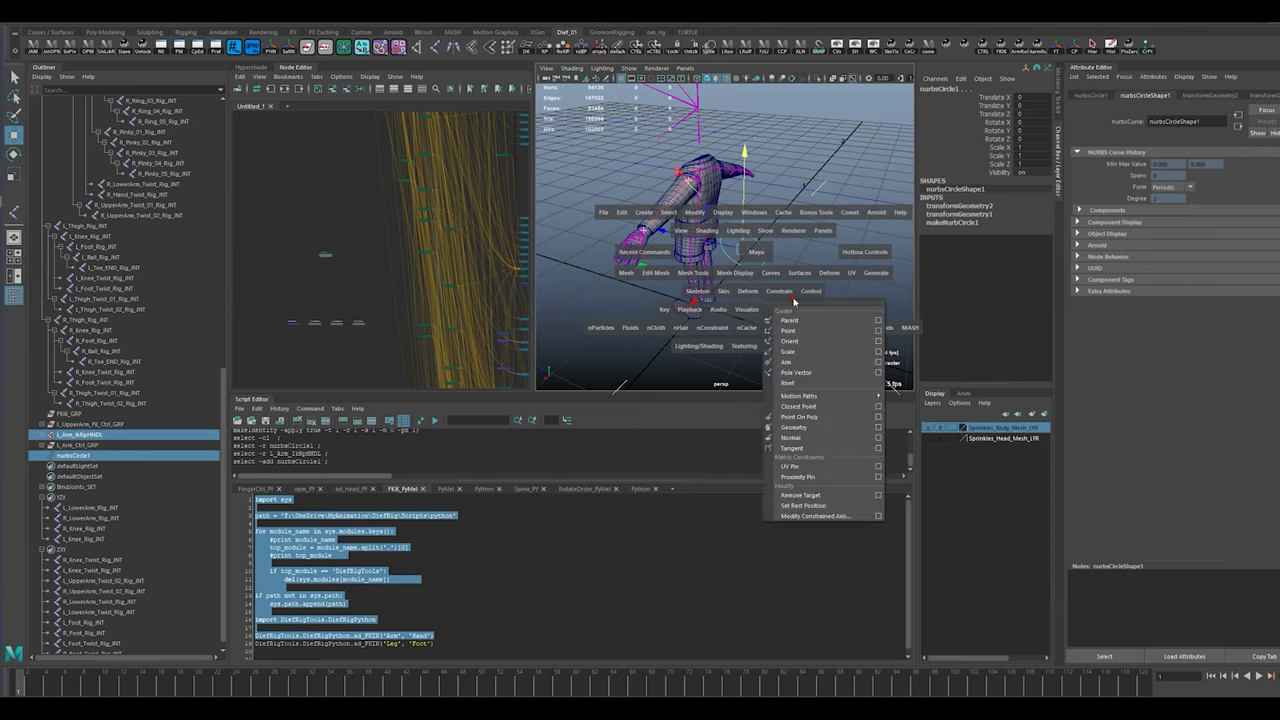
click(817, 357)
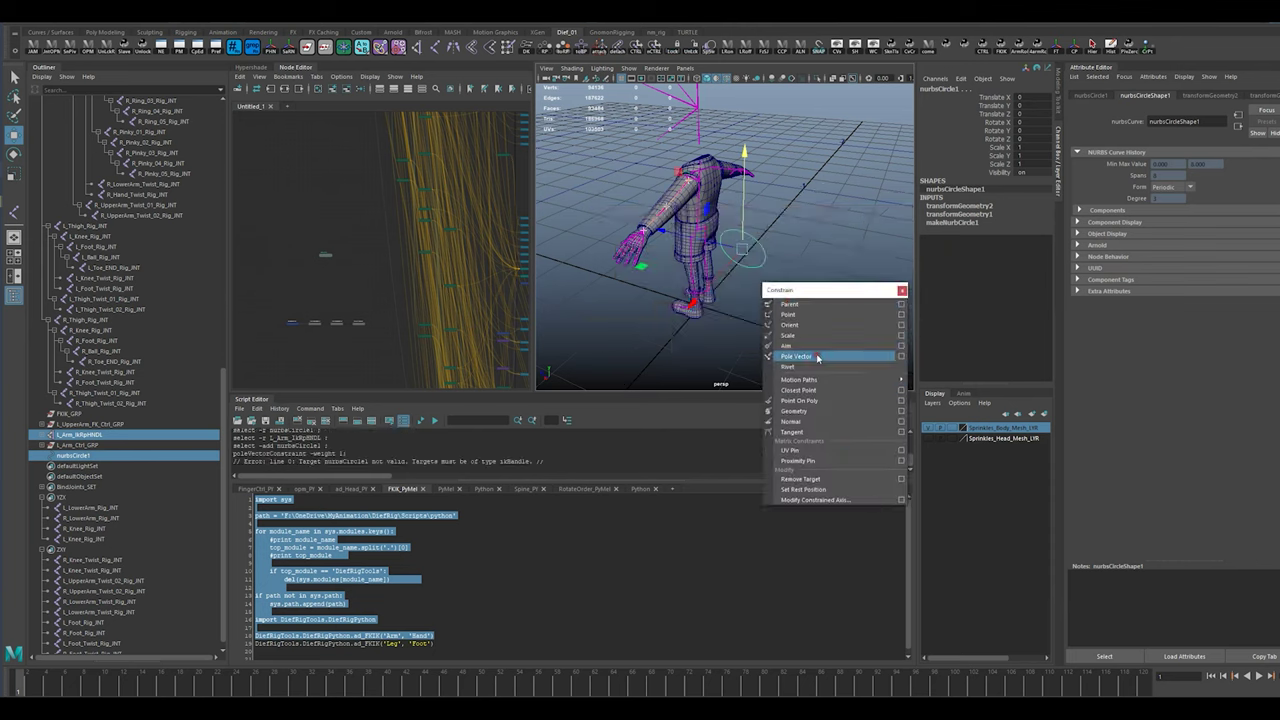
Apply a pole vector constraint with nurbsCircle1 selected first and L_Arm_IkRpHNDL second.
click(102, 459)
ctrl+click(87, 435)
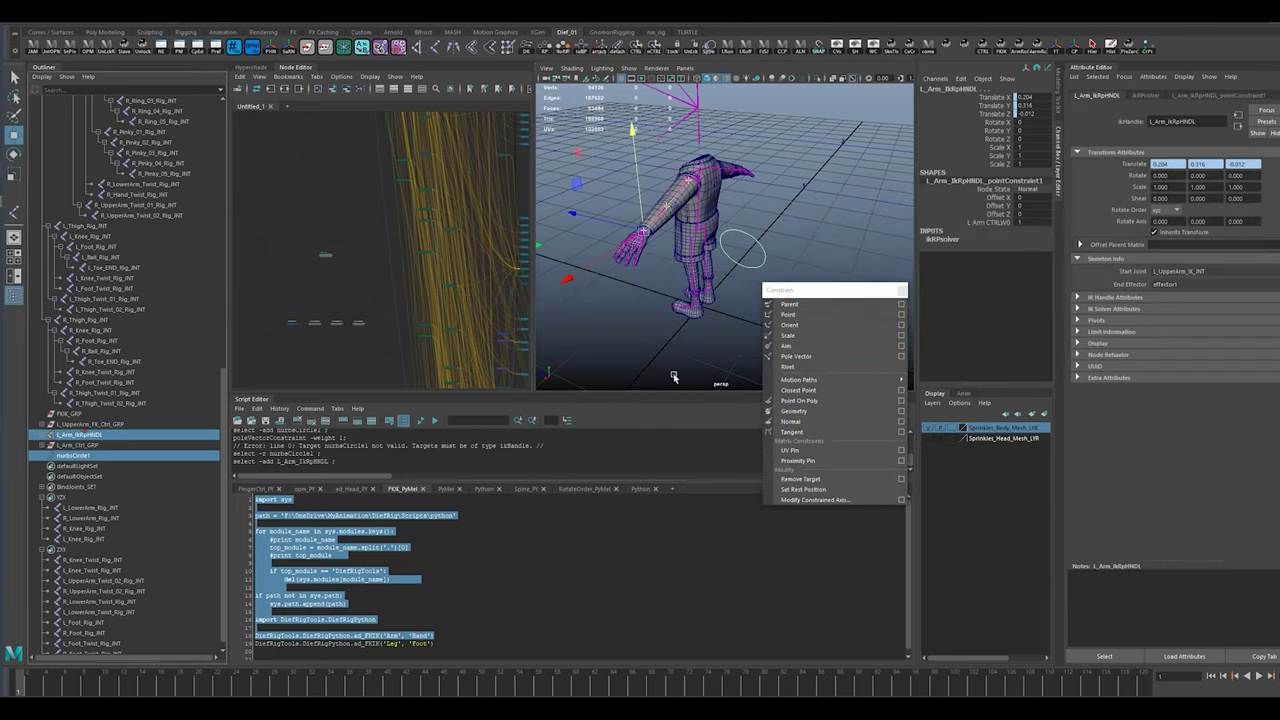
click(812, 356)
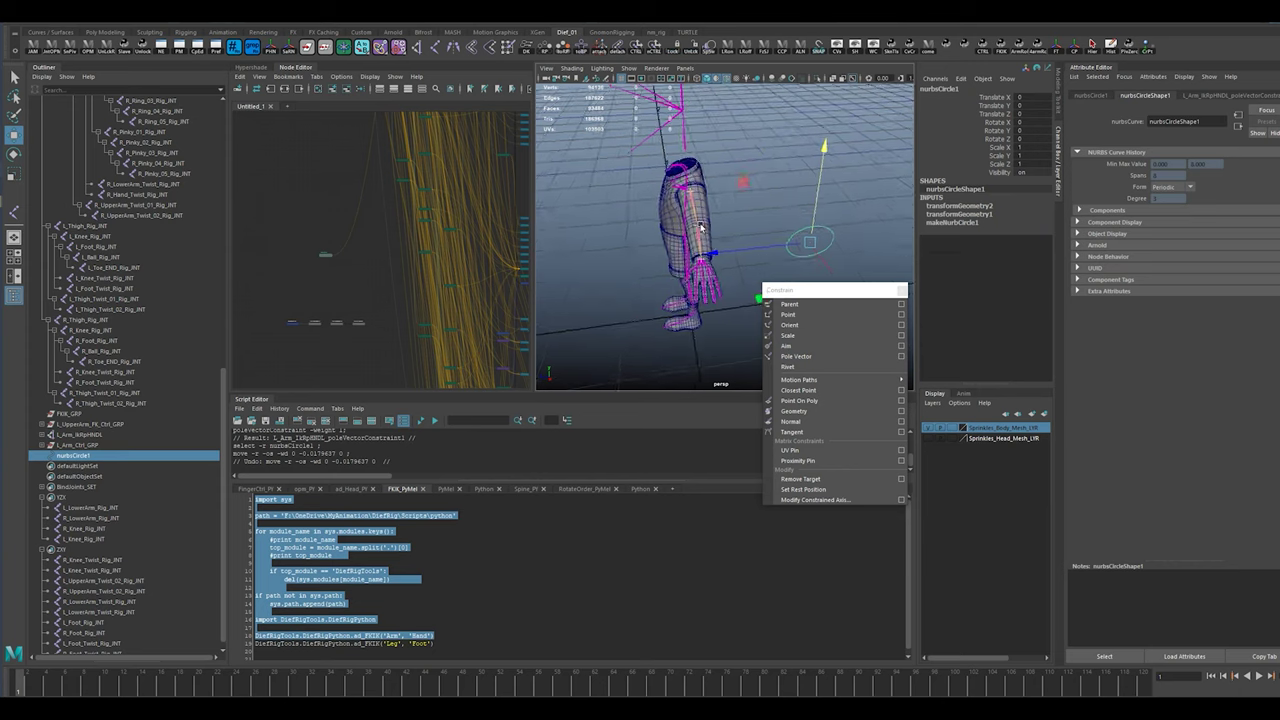
alt+drag(757, 297, 710, 239)
scroll(767, 234, down, 8)
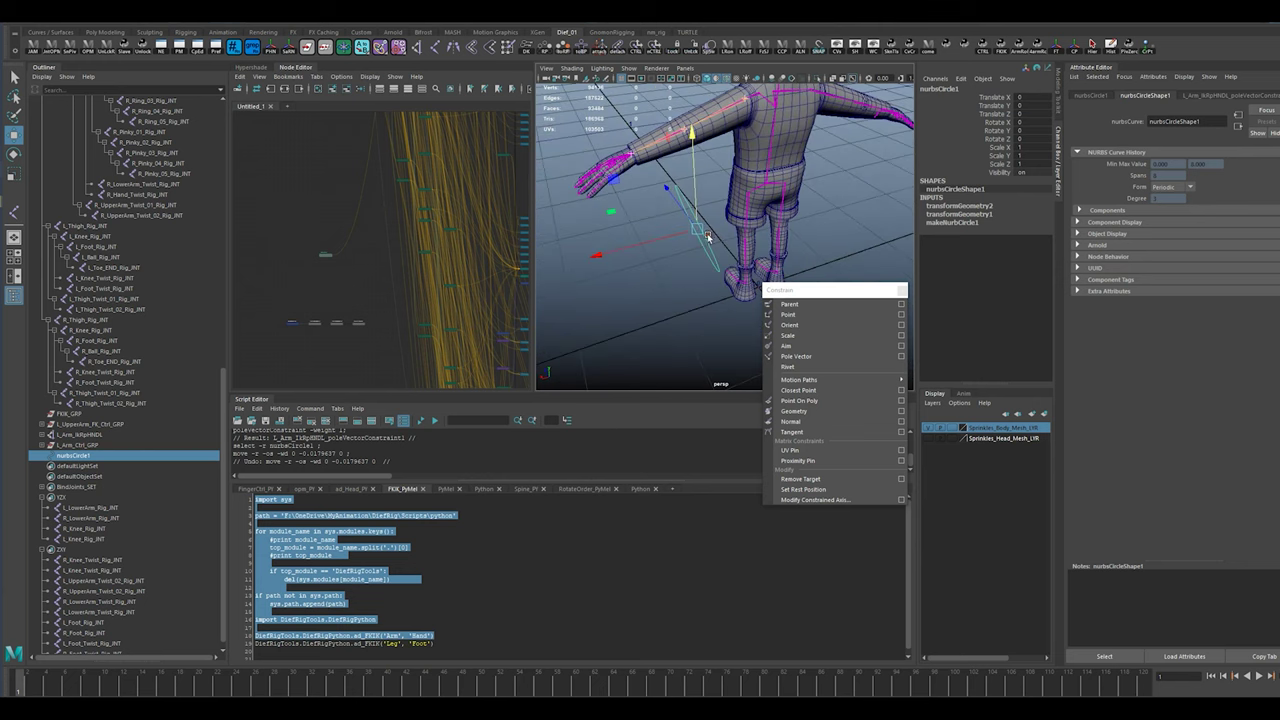
Display the selection handle of nurbsCircle1 and delete its circle shape.
click(95, 457)
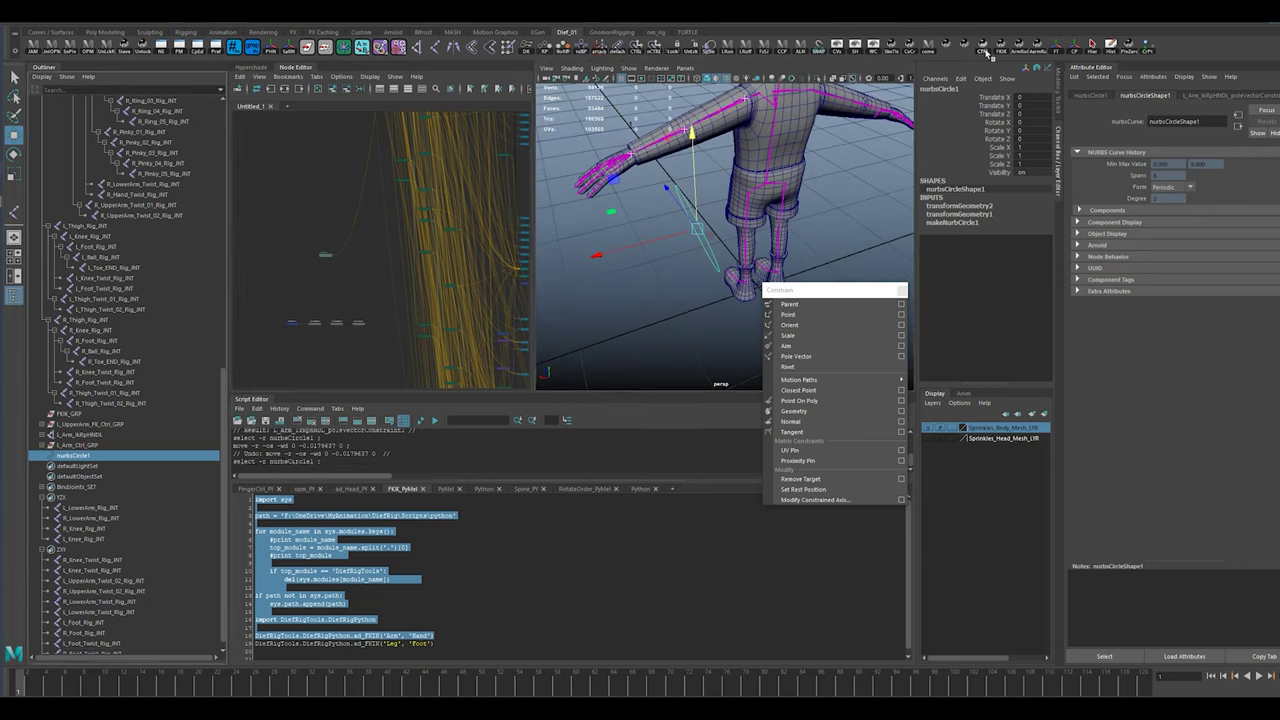
click(856, 50)
alt+drag(668, 258, 785, 230)
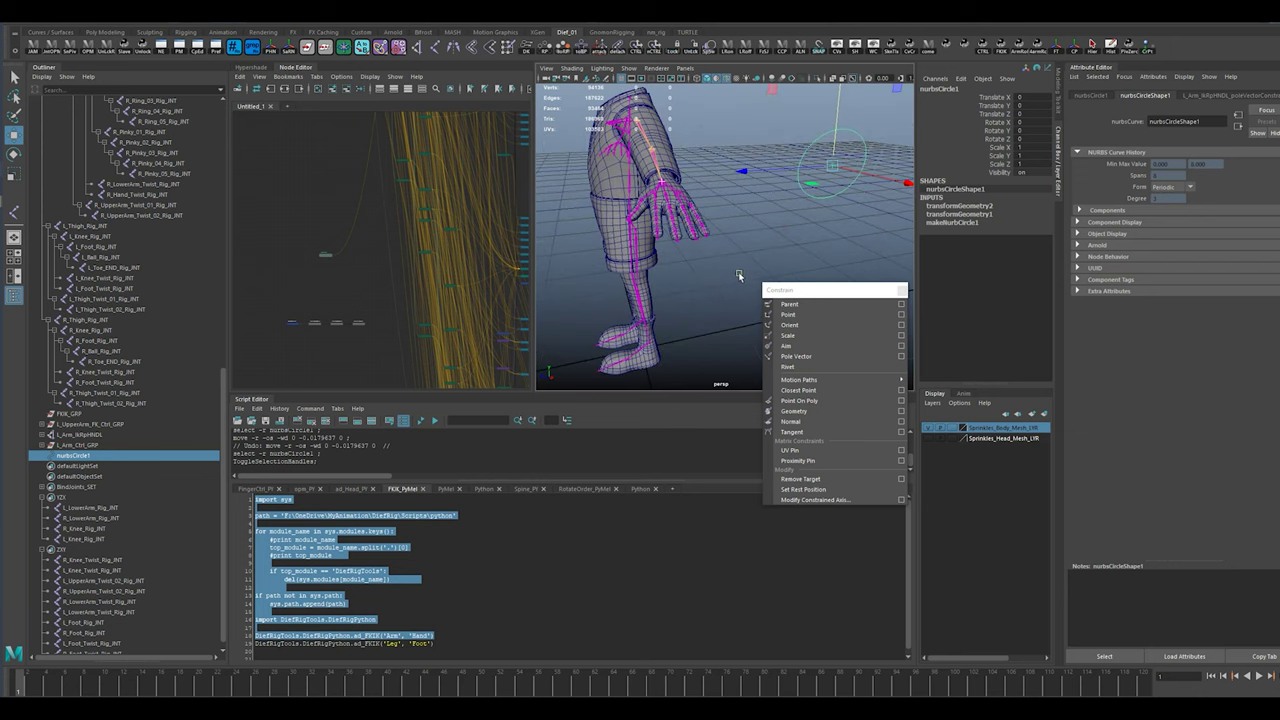
alt+drag(720, 285, 735, 329)
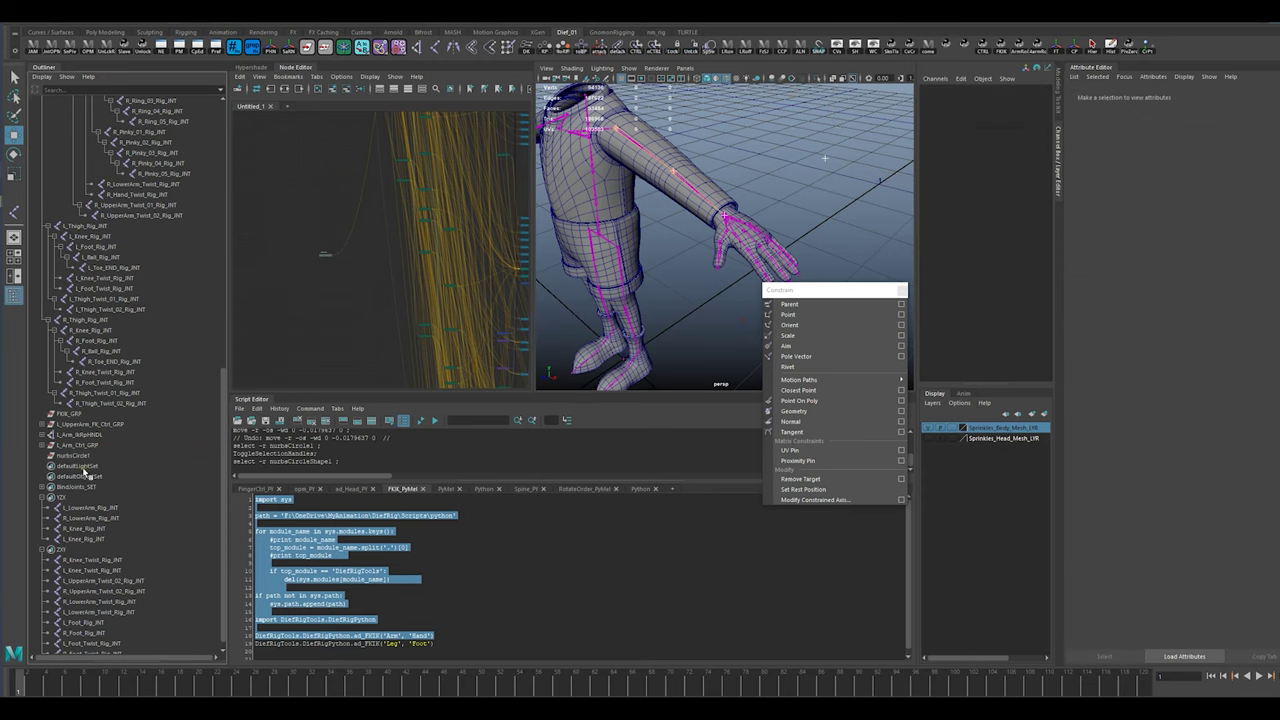
Freeze the transformations of the nurbsCircle1 transform.
click(75, 456)
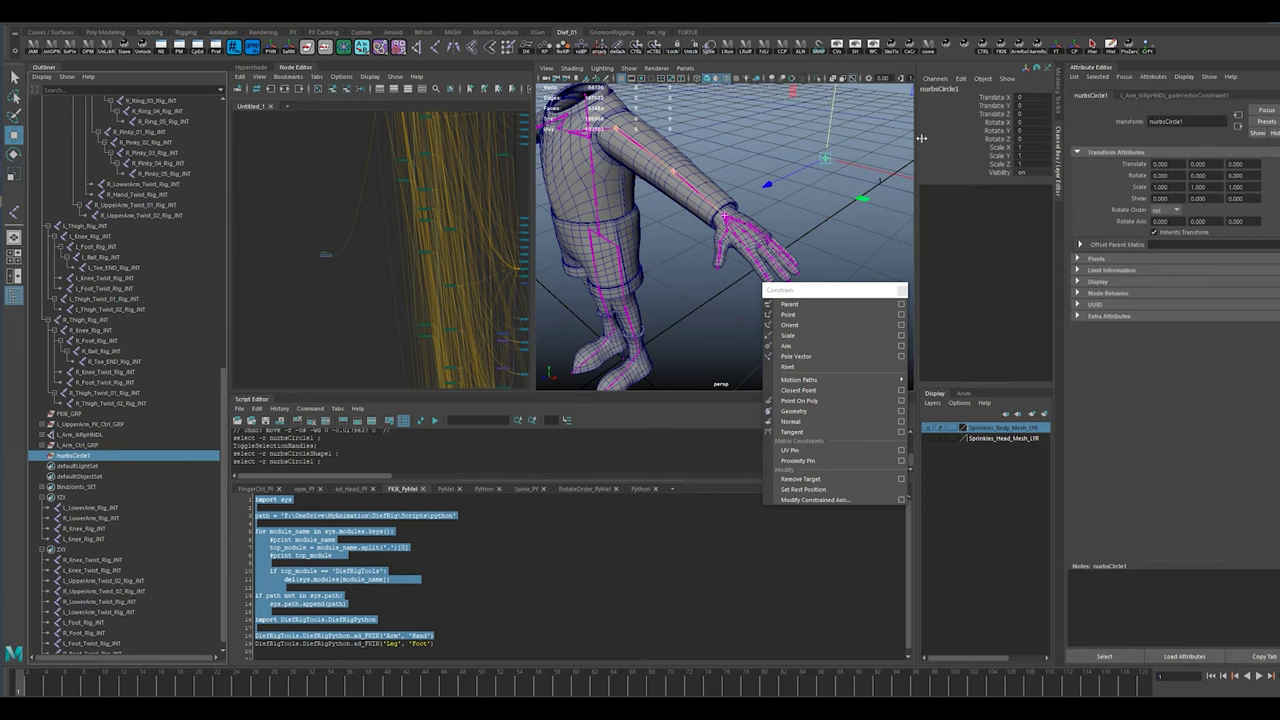
alt+drag(829, 200, 732, 194)
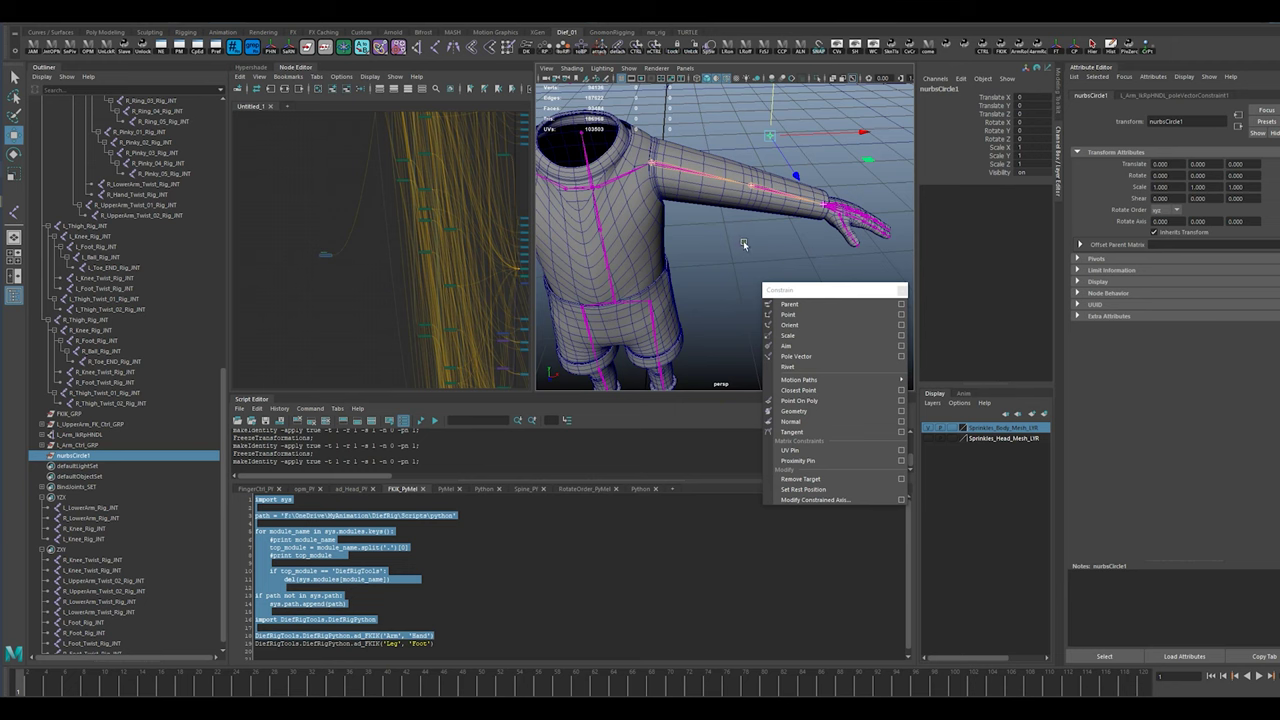
alt+drag(743, 241, 630, 259)
Undo the circle tests and FK/IK setup, restore the selection of the three left arm rig joints, and save an incremental scene version.
key(ctrl+z)
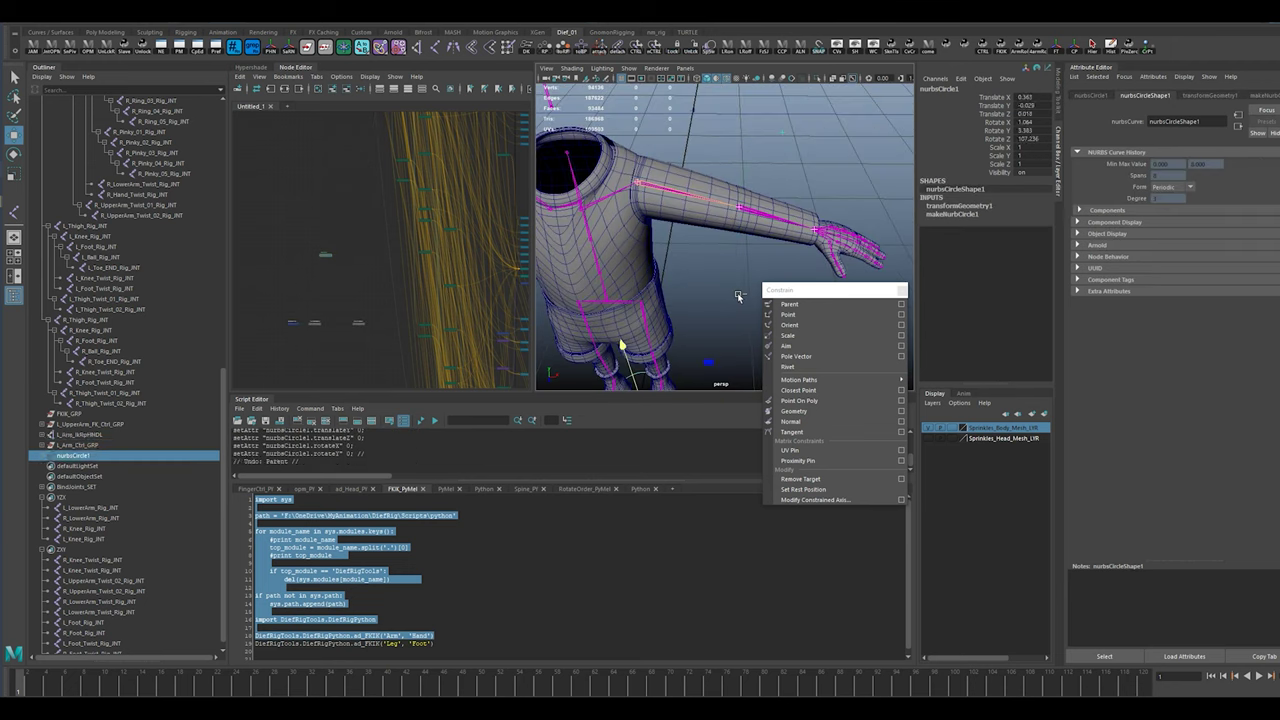
key(ctrl+z)
key(ctrl+z)
key(ctrl+z)
key(ctrl+z)
key(ctrl+z)
key(ctrl+z)
key(ctrl+z)
key(ctrl+z)
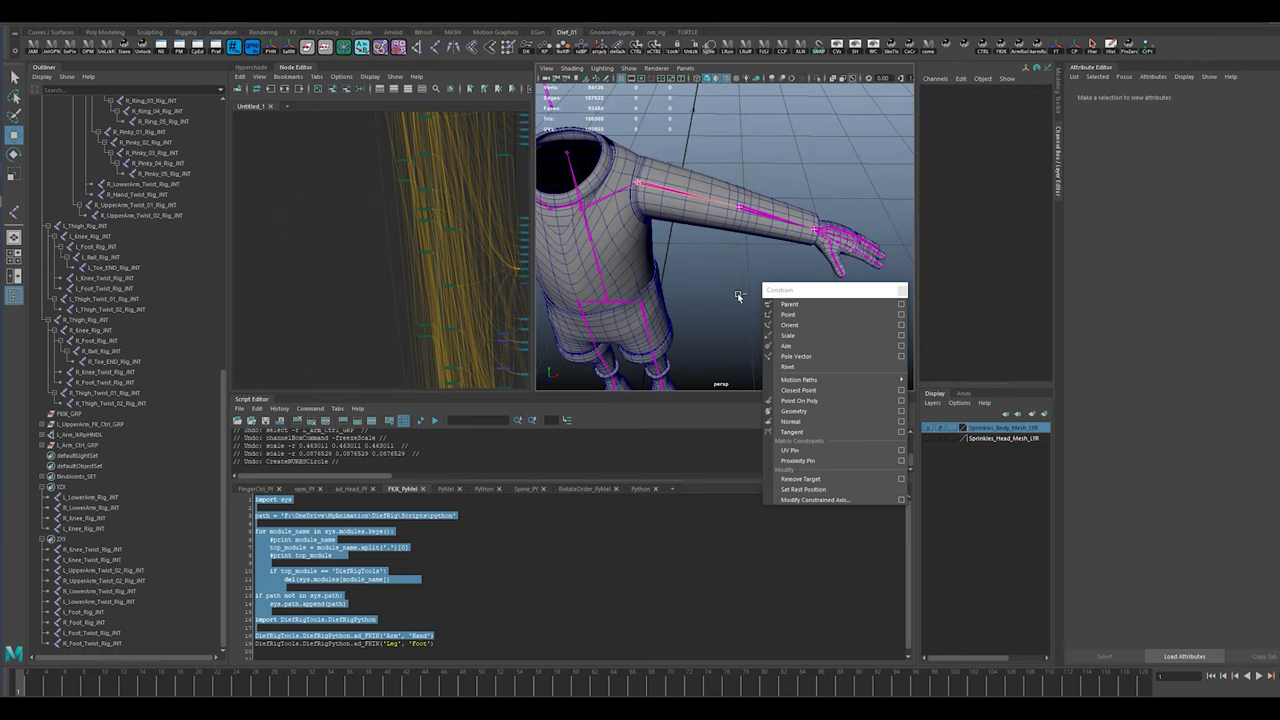
key(ctrl+z)
key(ctrl+z)
key(ctrl+z)
key(ctrl+z)
key(ctrl+z)
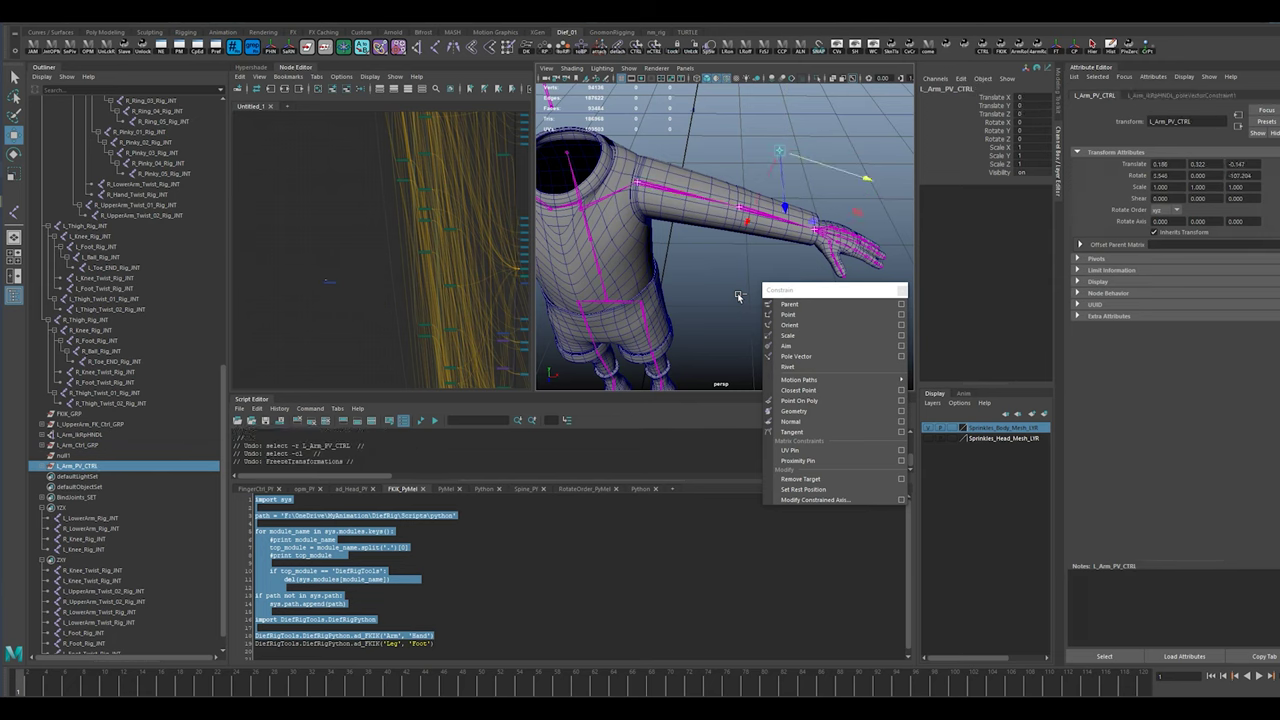
key(ctrl+z)
key(ctrl+z)
key(ctrl+z)
key(ctrl+z)
key(ctrl+z)
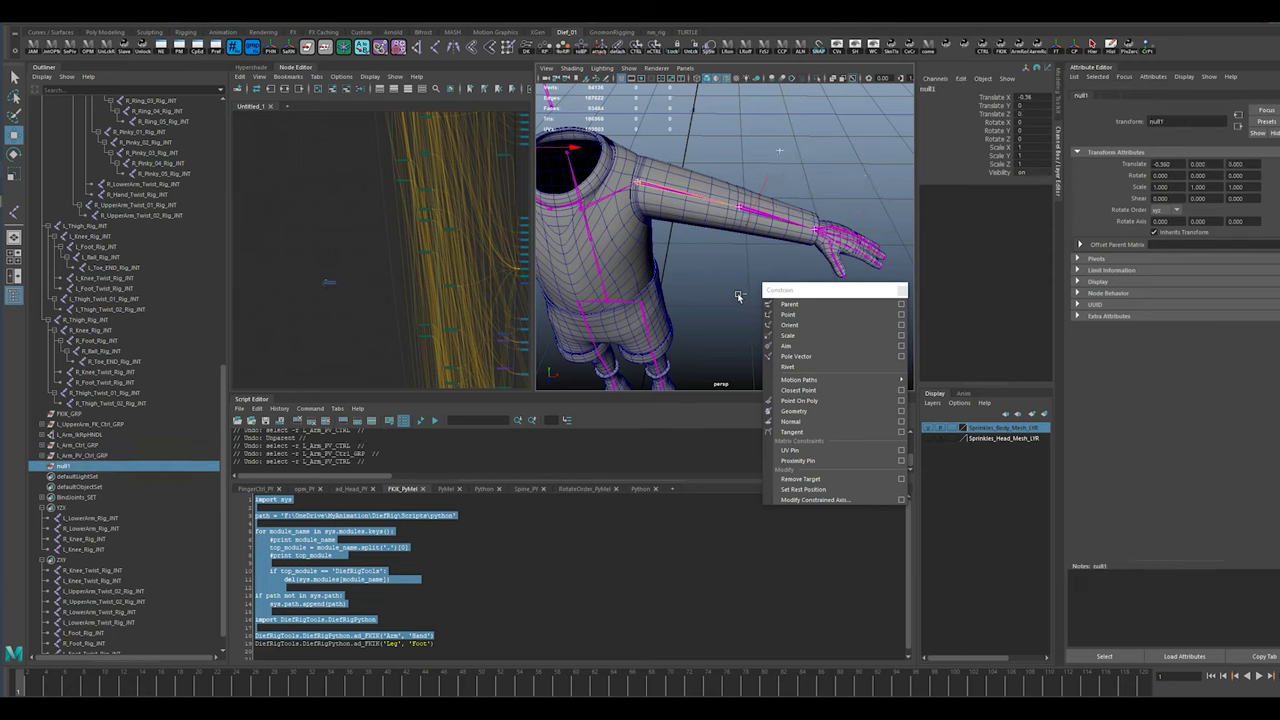
key(ctrl+z)
key(ctrl+z)
key(ctrl+z)
key(ctrl+z)
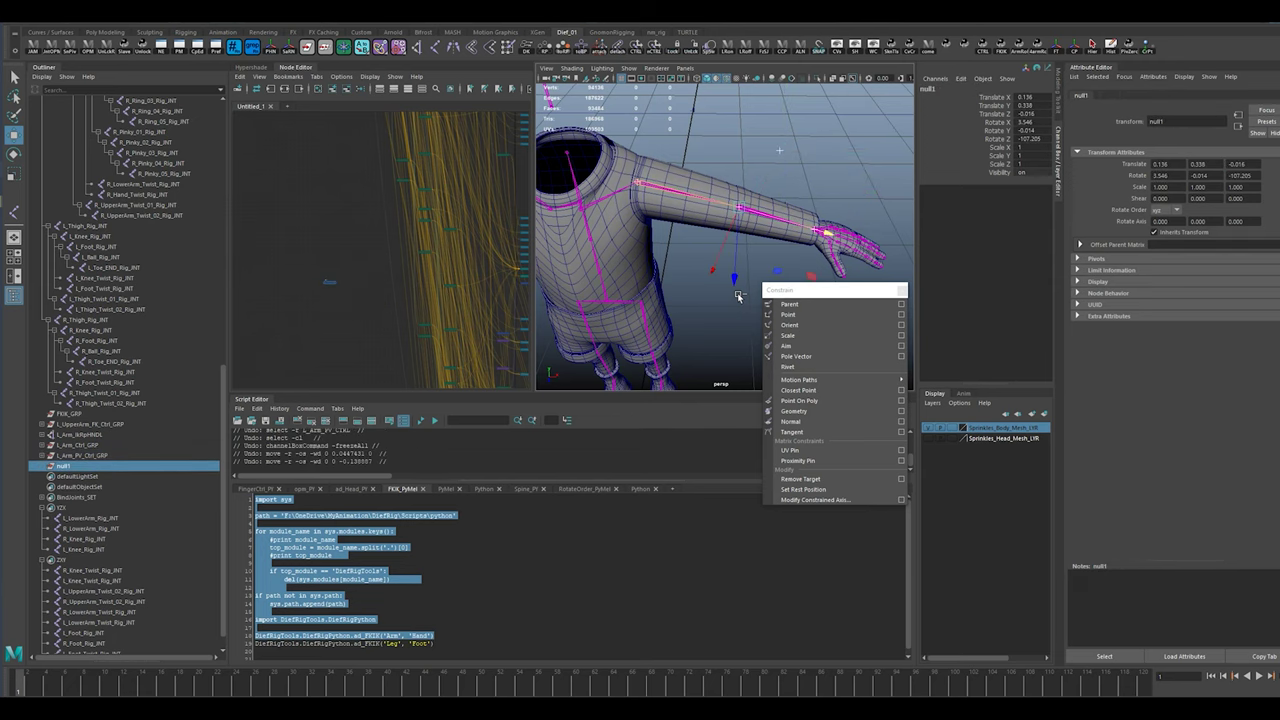
key(ctrl+z)
key(ctrl+z)
key(ctrl+z)
key(ctrl+z)
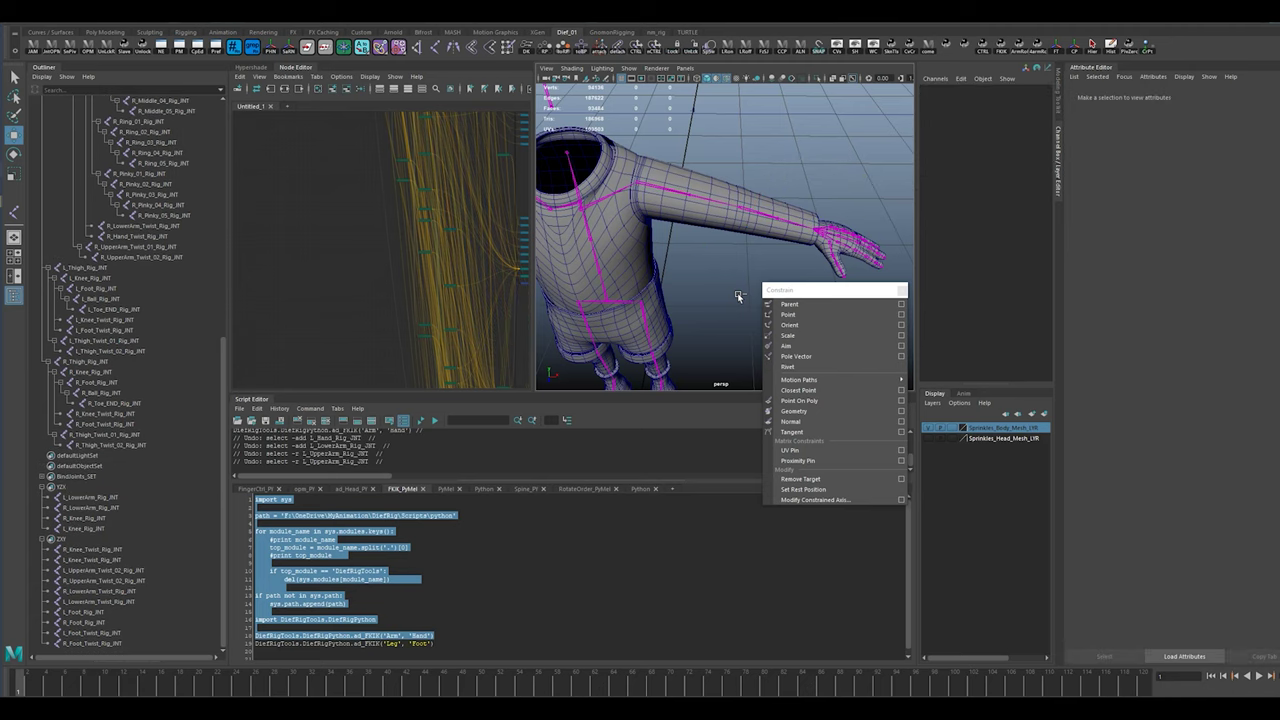
key(shift+z)
key(shift+z)
key(shift+z)
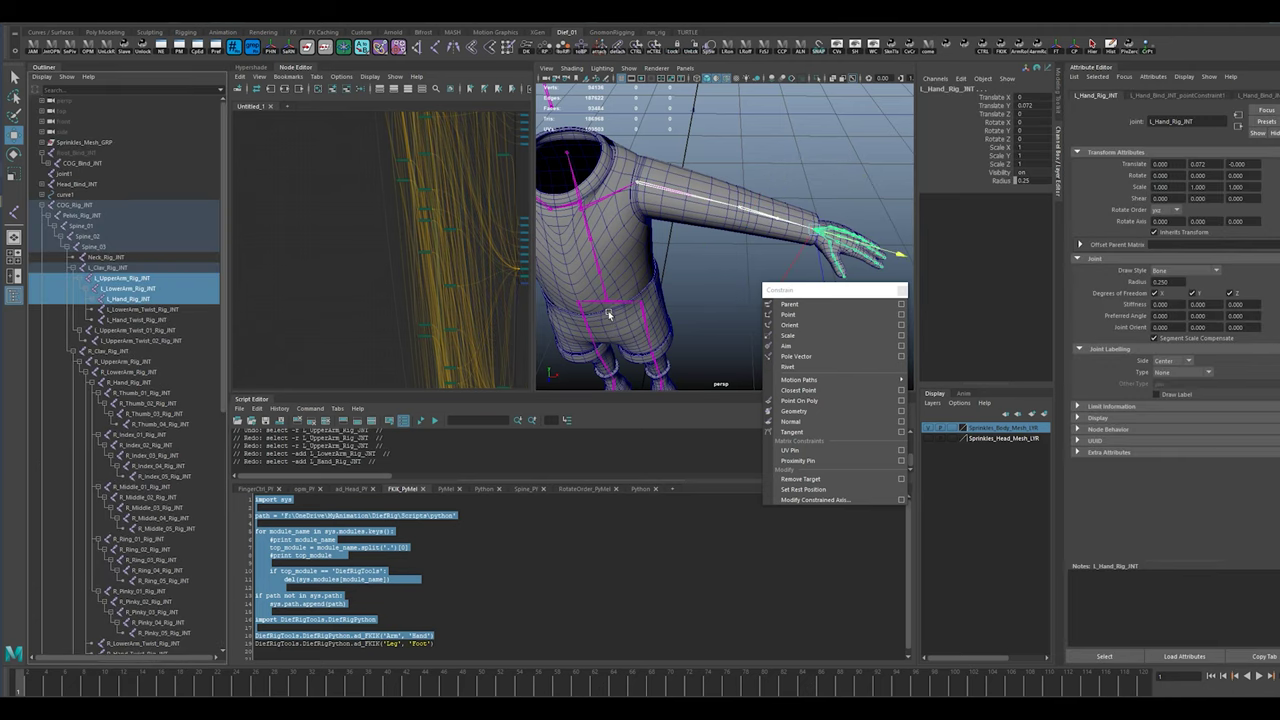
key(ctrl+alt+s)
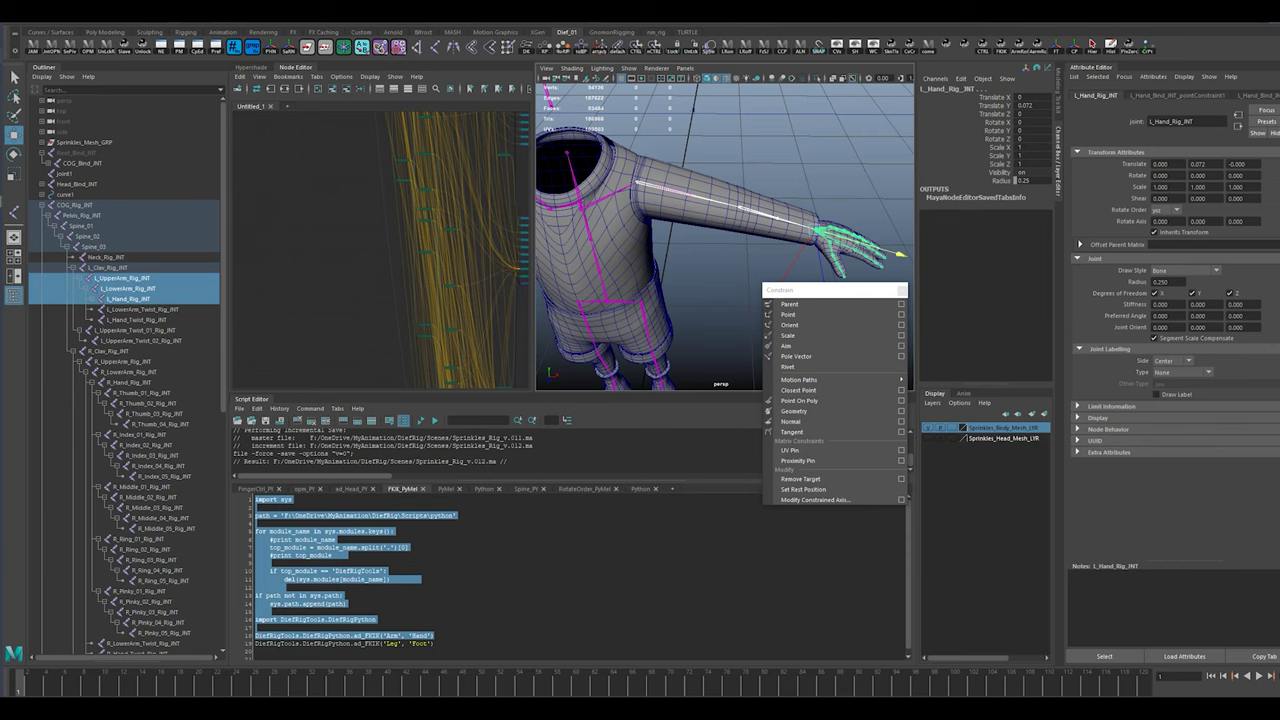
Look through the F and S commands in the browser's Maya Python command reference for a way to freeze transformations.
drag(2, 20, 602, 129)
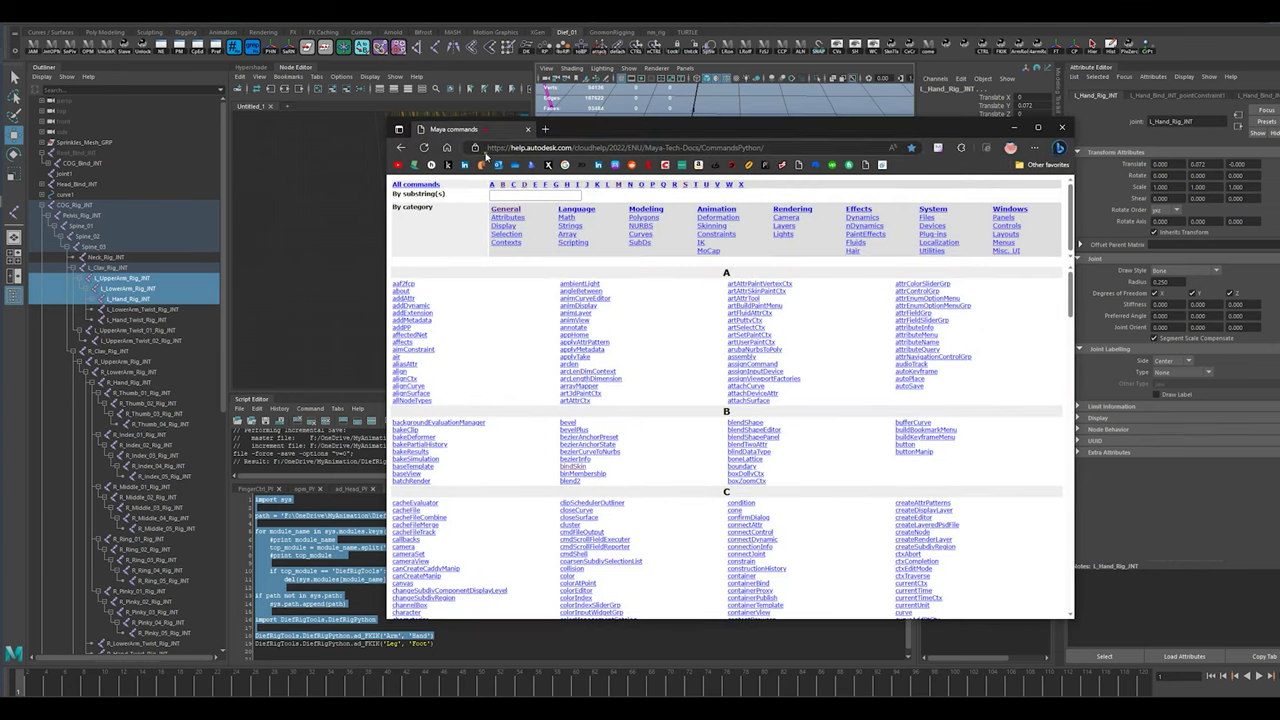
click(545, 185)
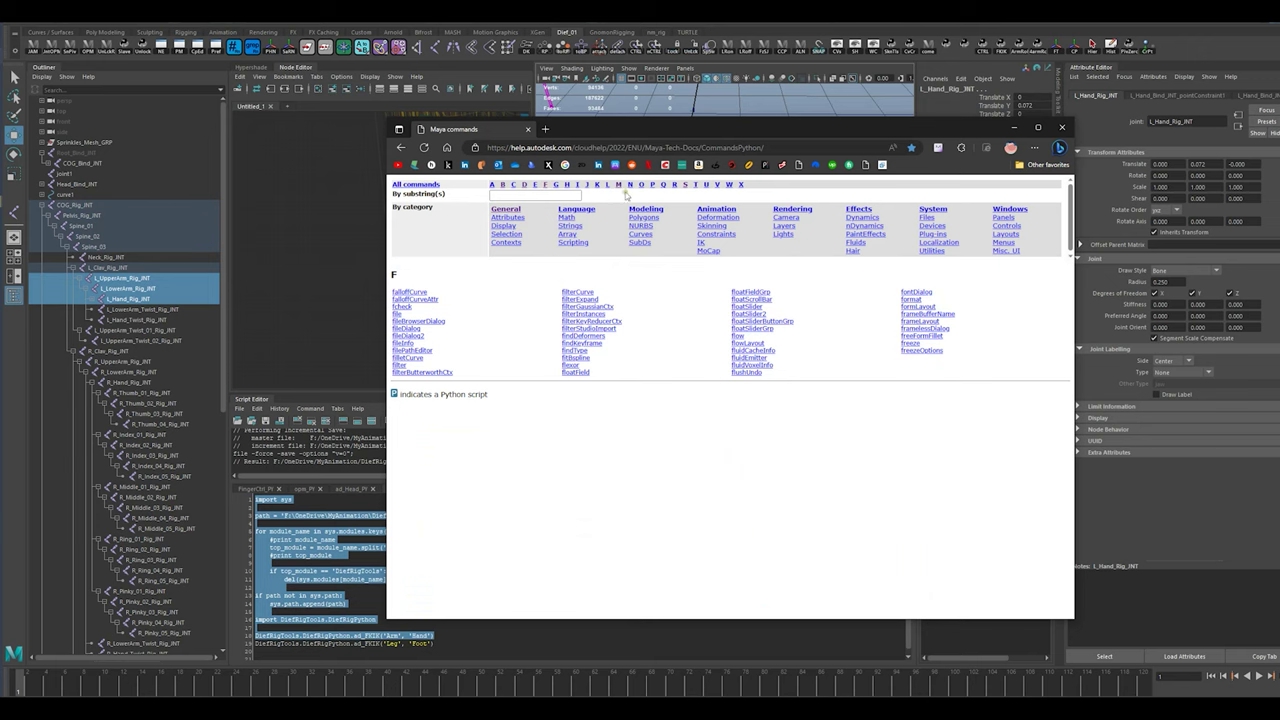
click(685, 186)
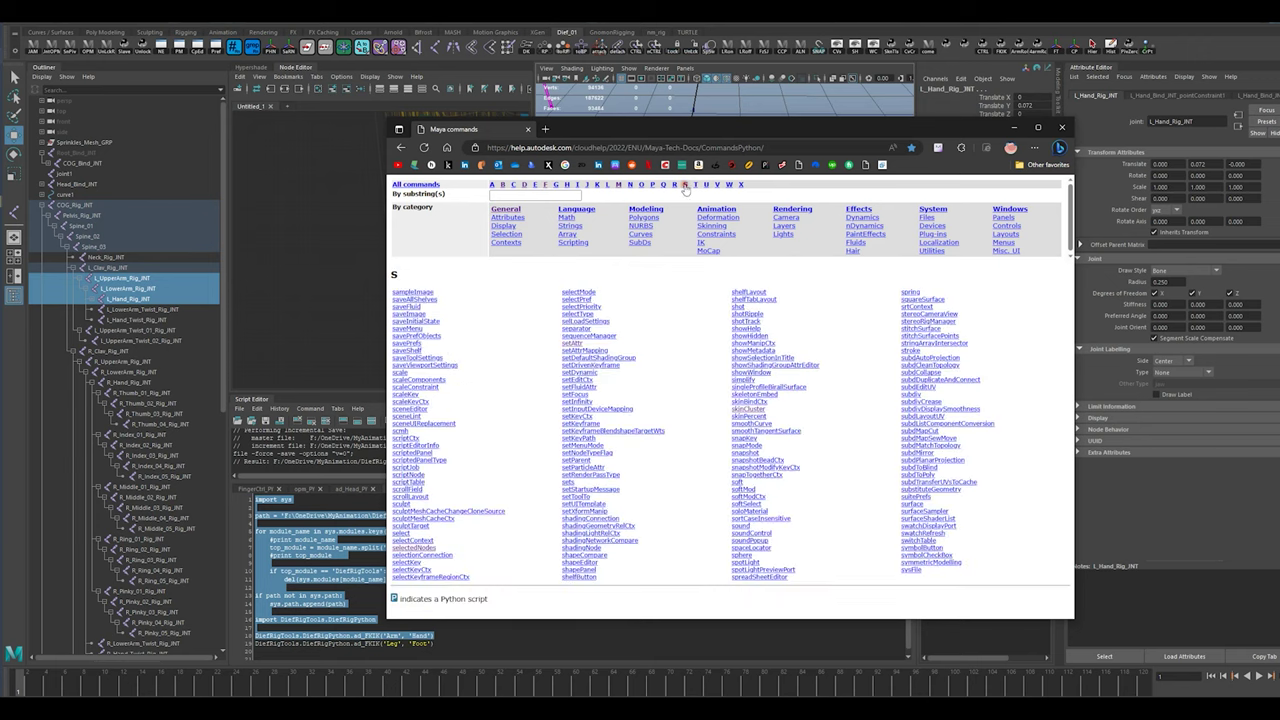
click(568, 343)
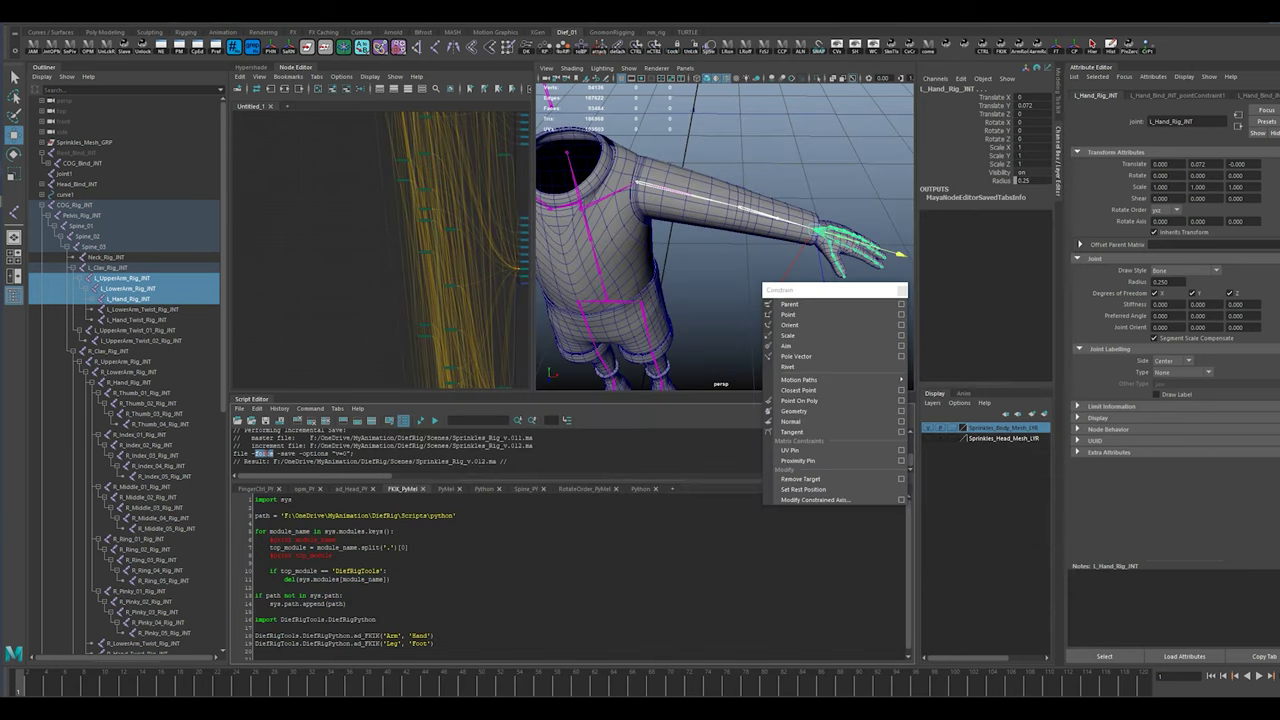
In Maya, freeze the transformations of curve1 to read the echoed command, and undo the freeze.
click(72, 195)
click(995, 97)
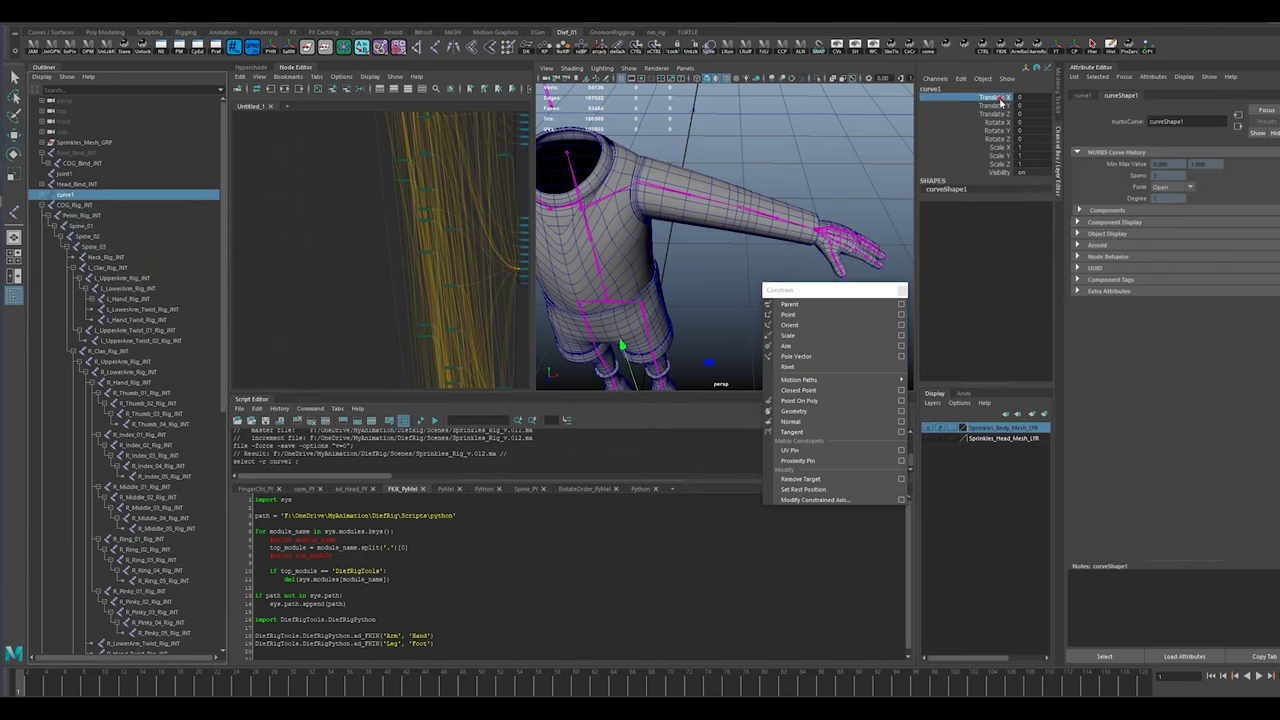
click(1059, 49)
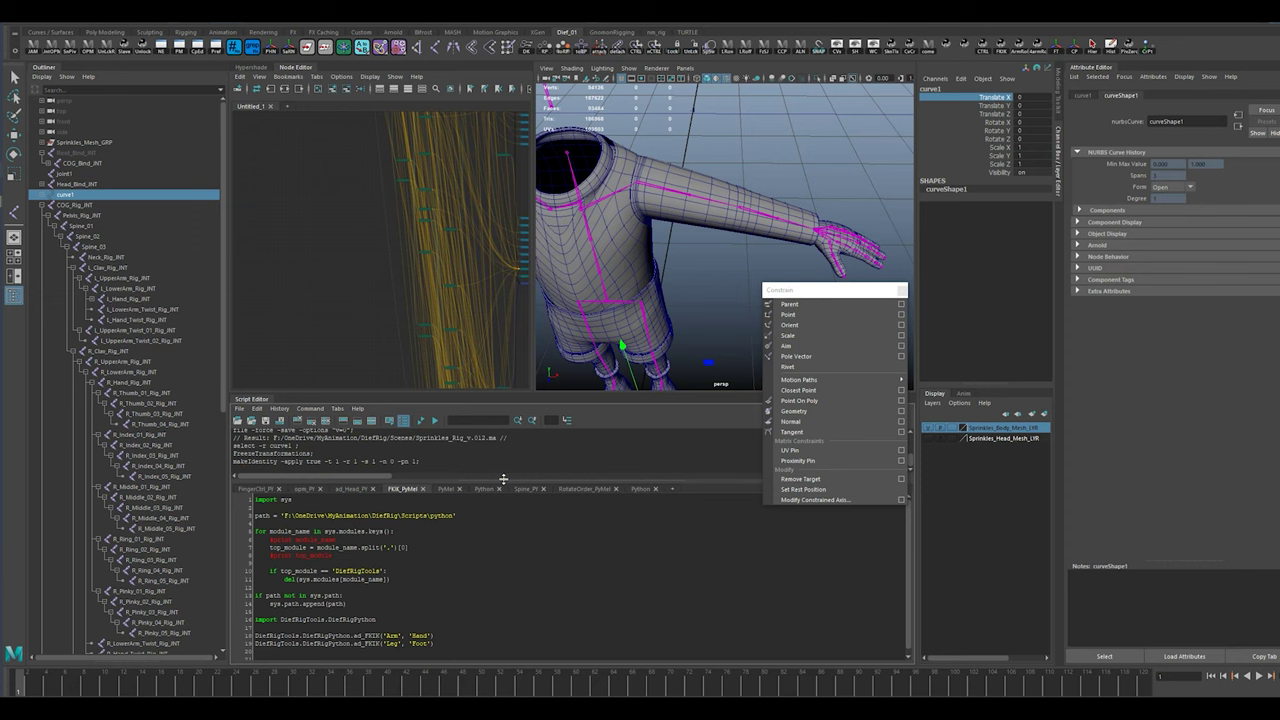
key(ctrl+z)
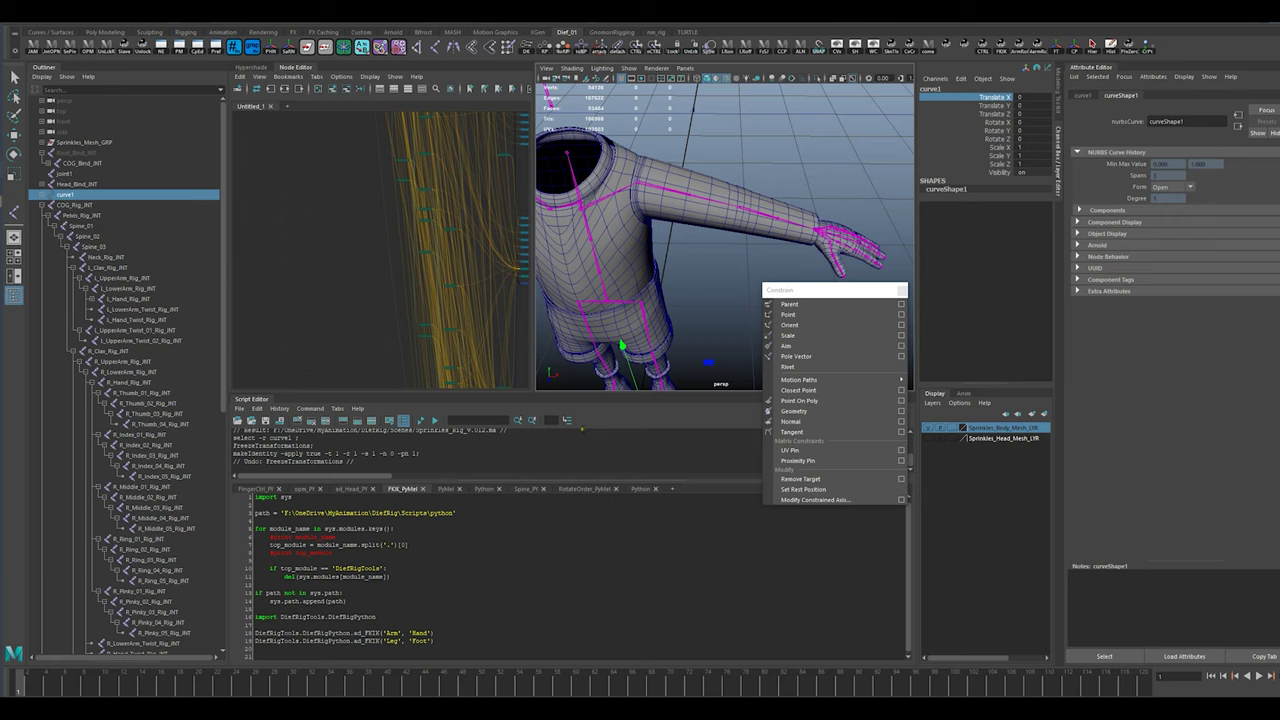
Open the makeIdentity page in the browser's Maya Python command reference and examine its Python examples for the freeze syntax.
mouse_move(3, 130)
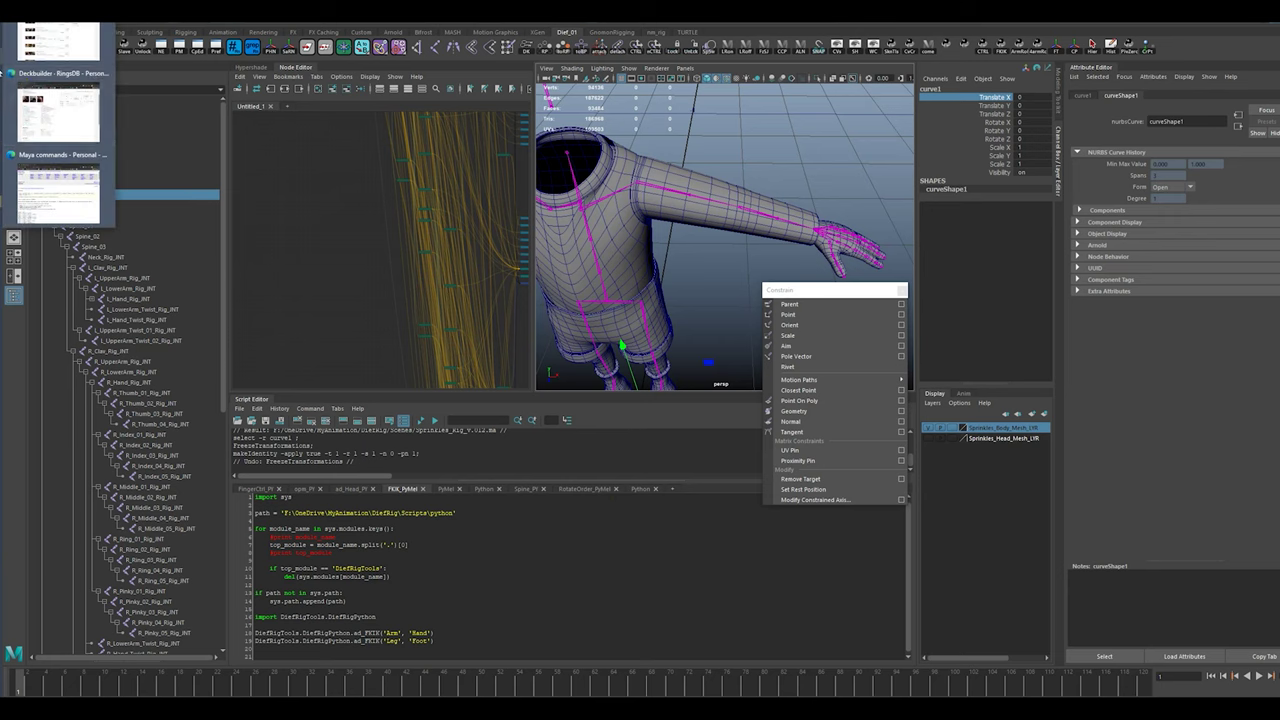
click(57, 184)
click(618, 185)
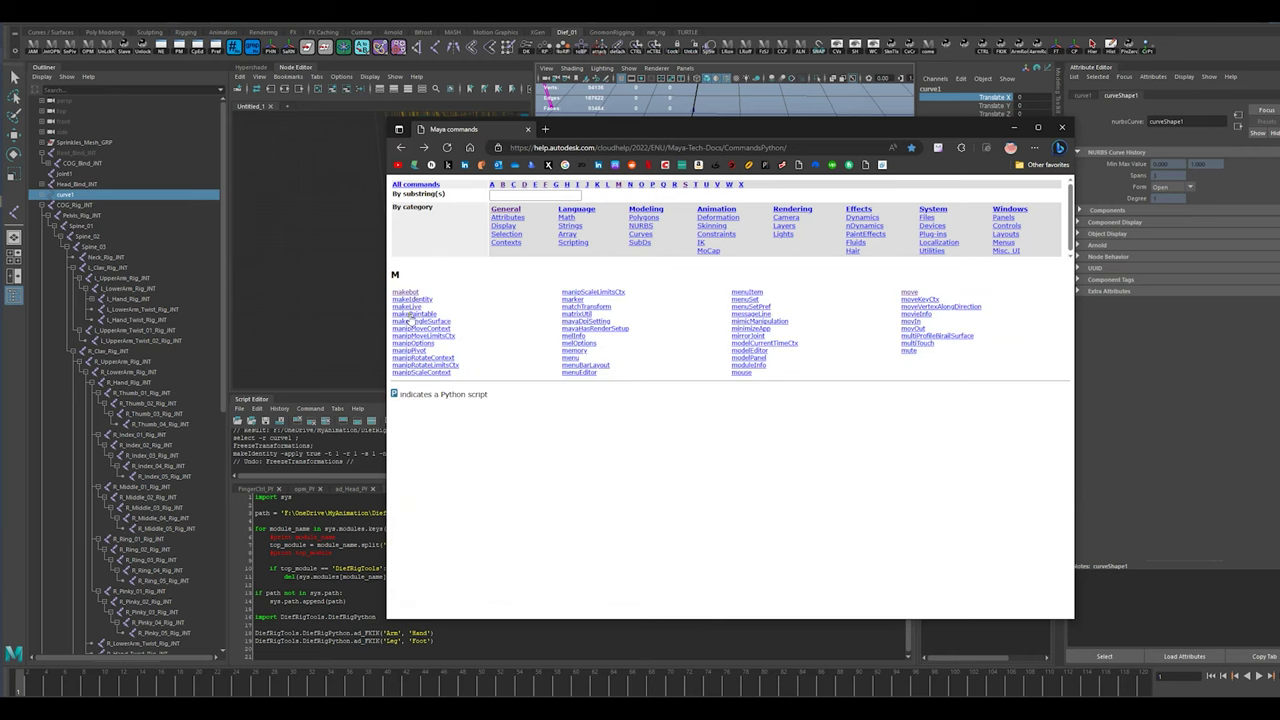
click(412, 294)
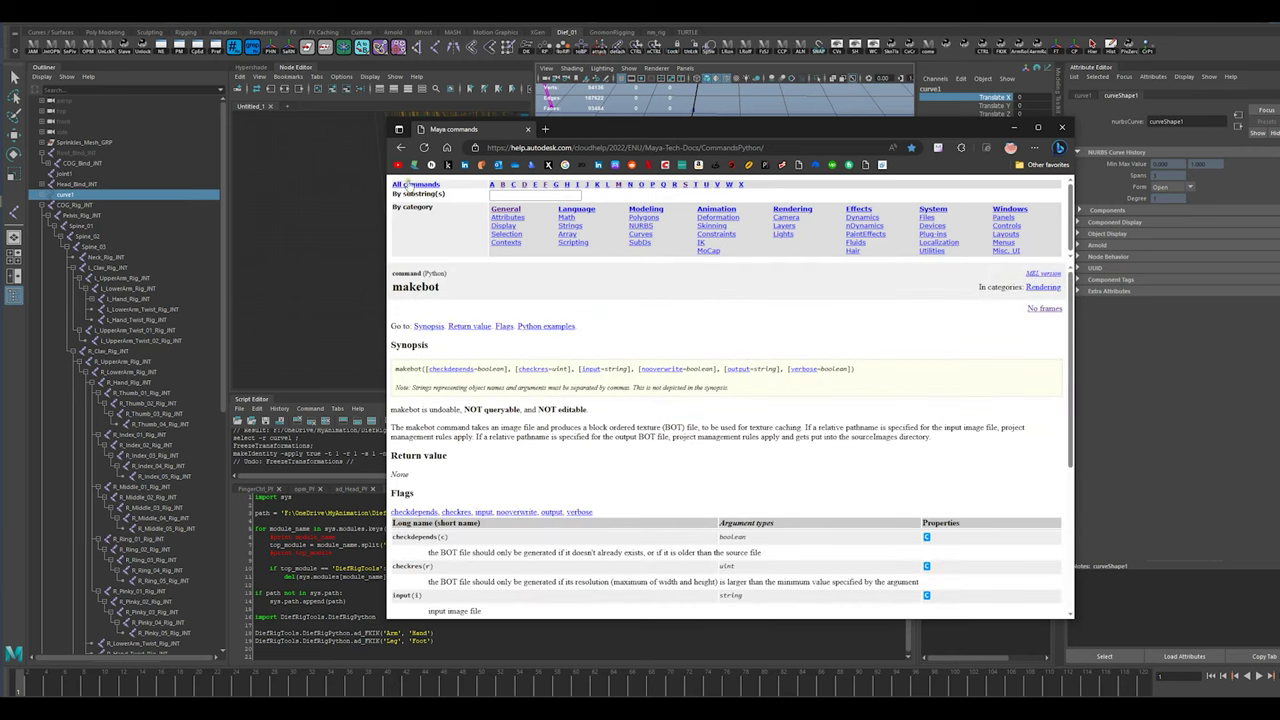
click(401, 147)
click(420, 299)
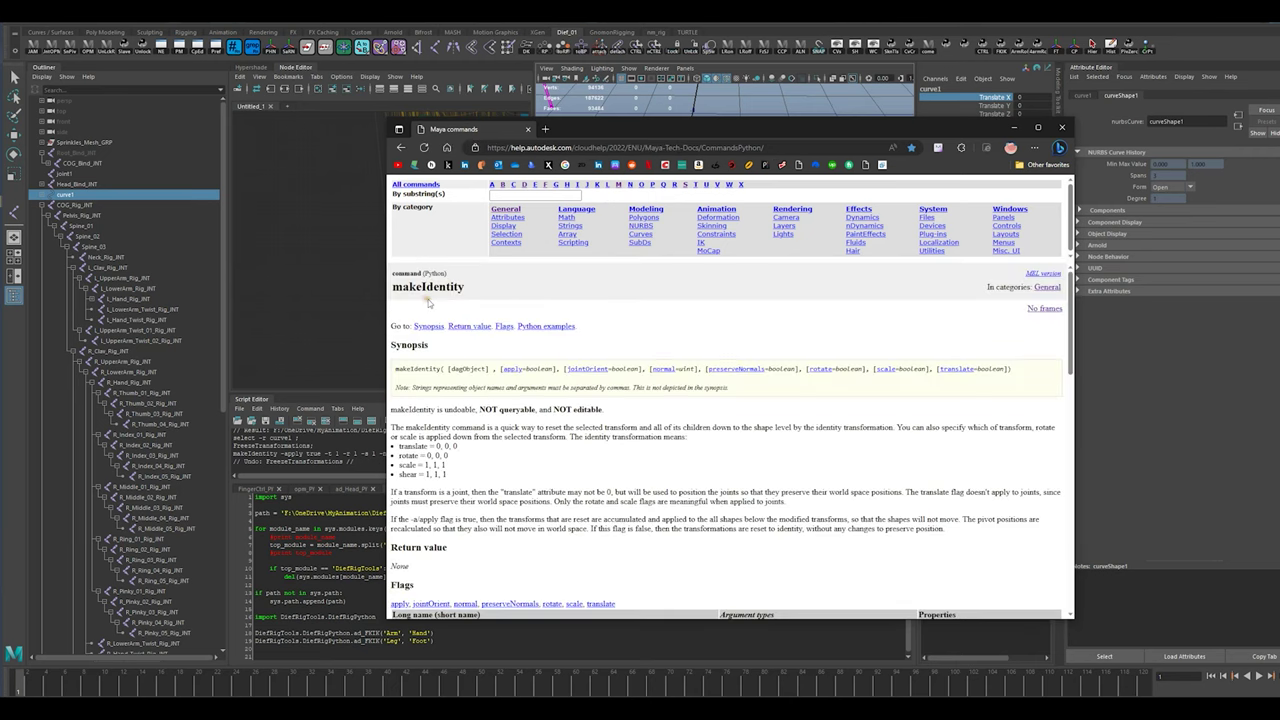
scroll(724, 486, down, 15)
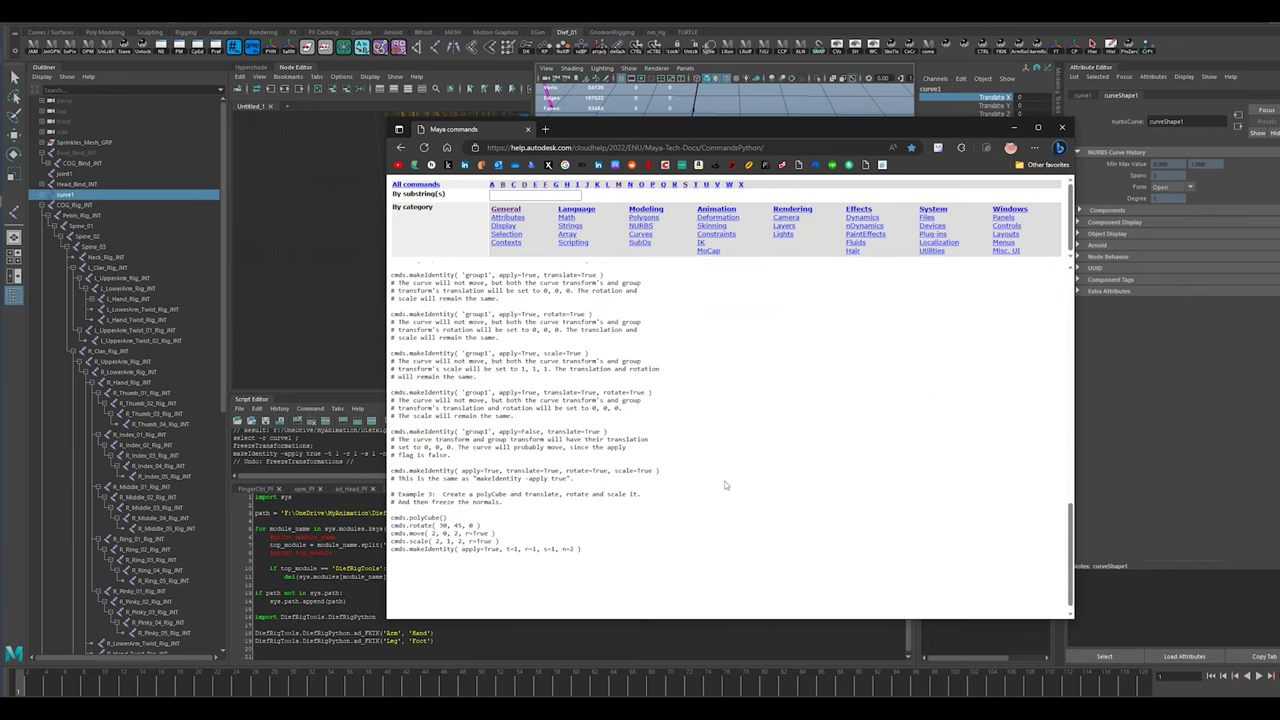
scroll(725, 485, up, 3)
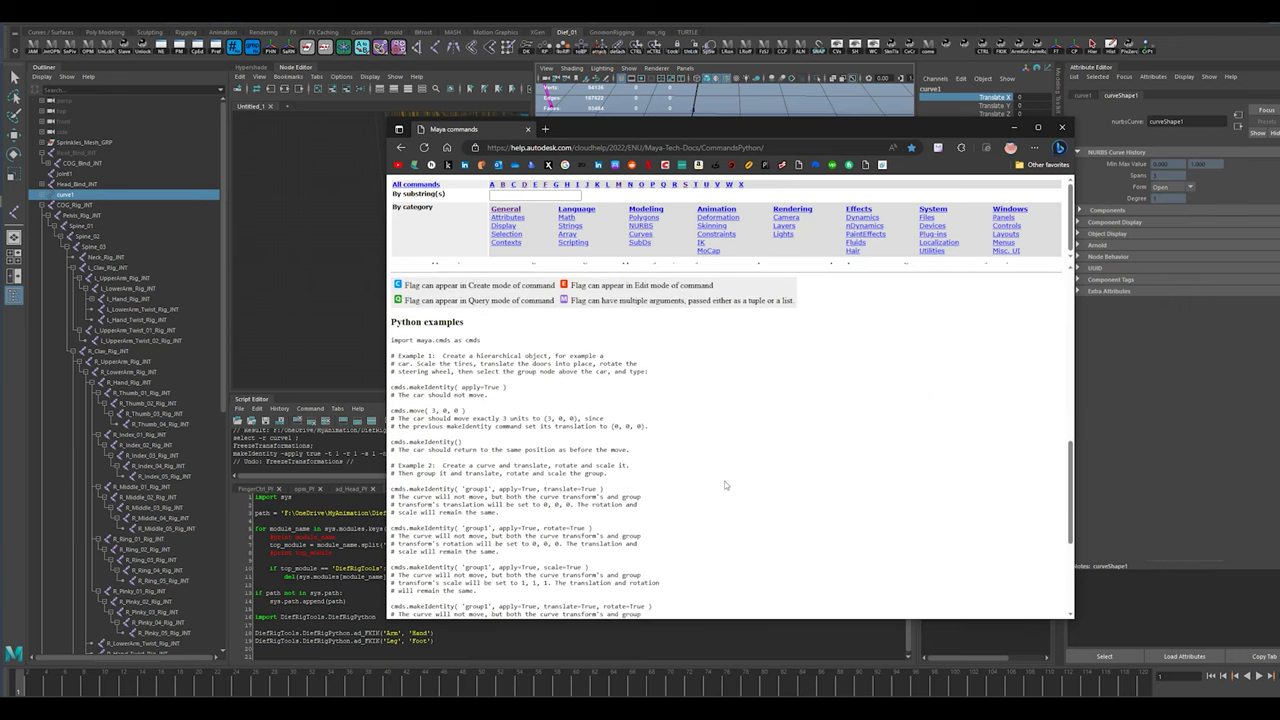
scroll(724, 484, down, 3)
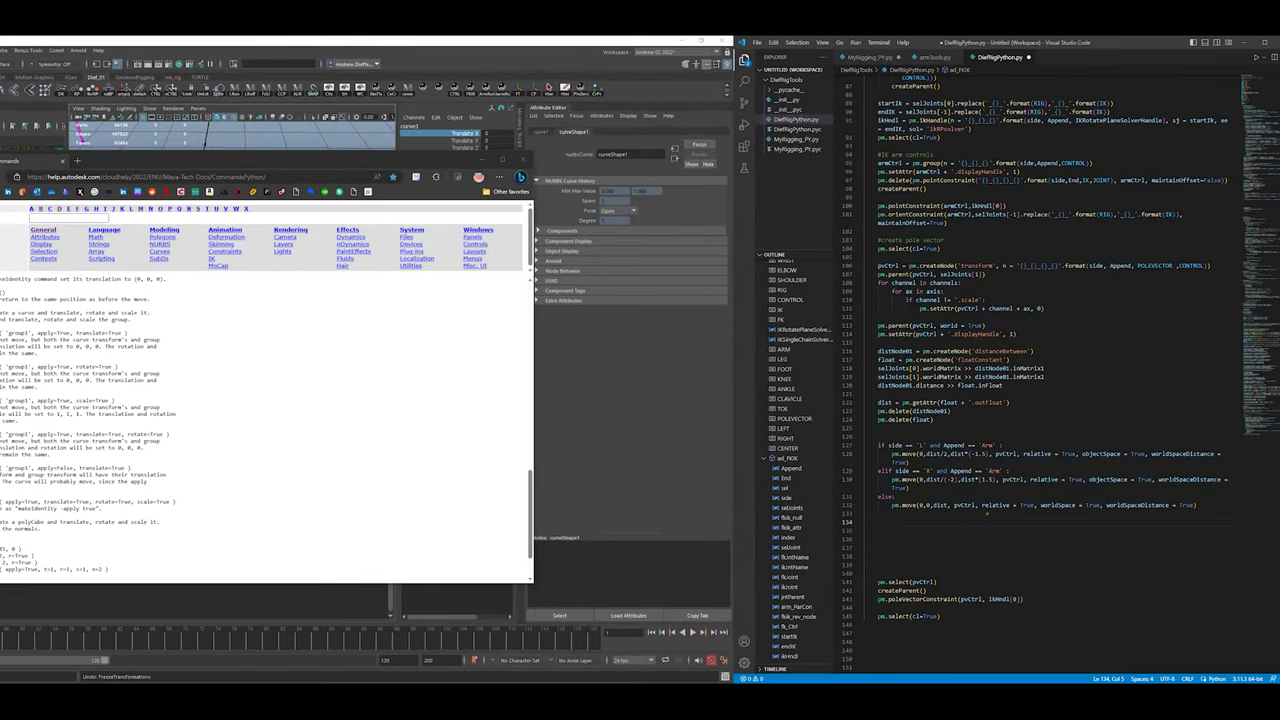
On line 134 of DiefRigPython.py, add the call pm.makeIdentity(pvCtrl, rotate = True) below the pole vector move block.
text(pm.makeI)
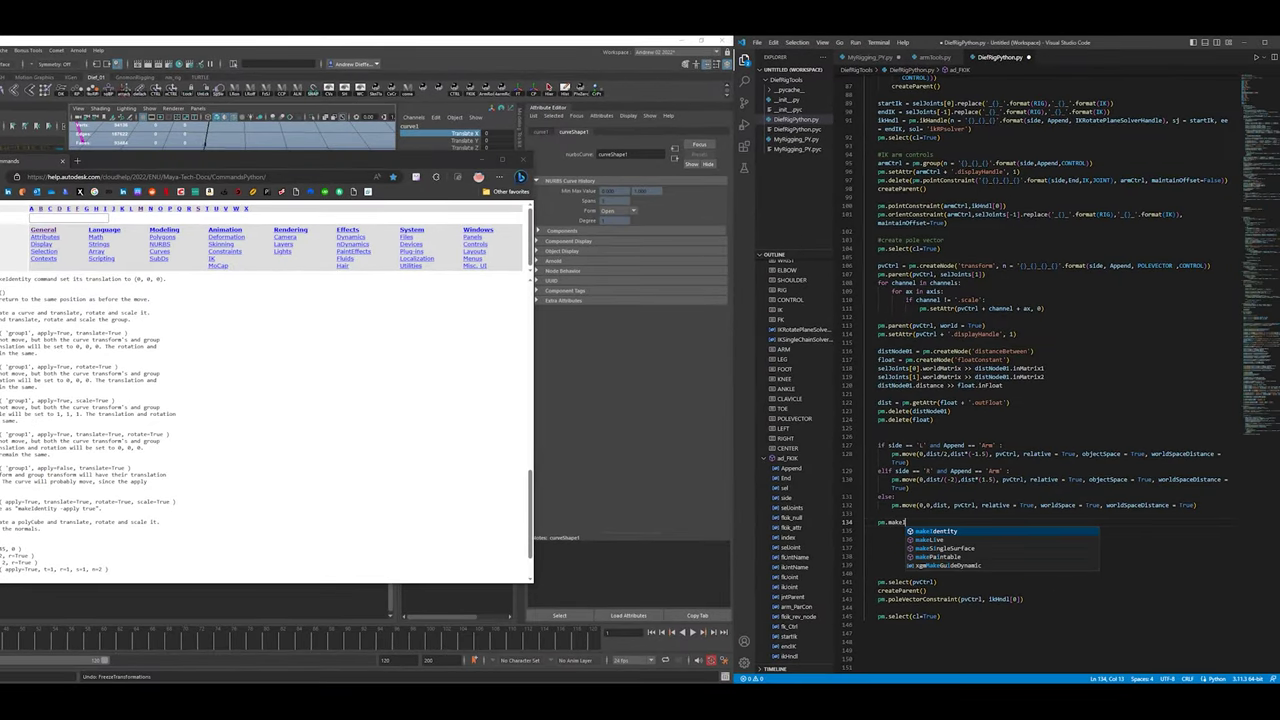
text(dentity)
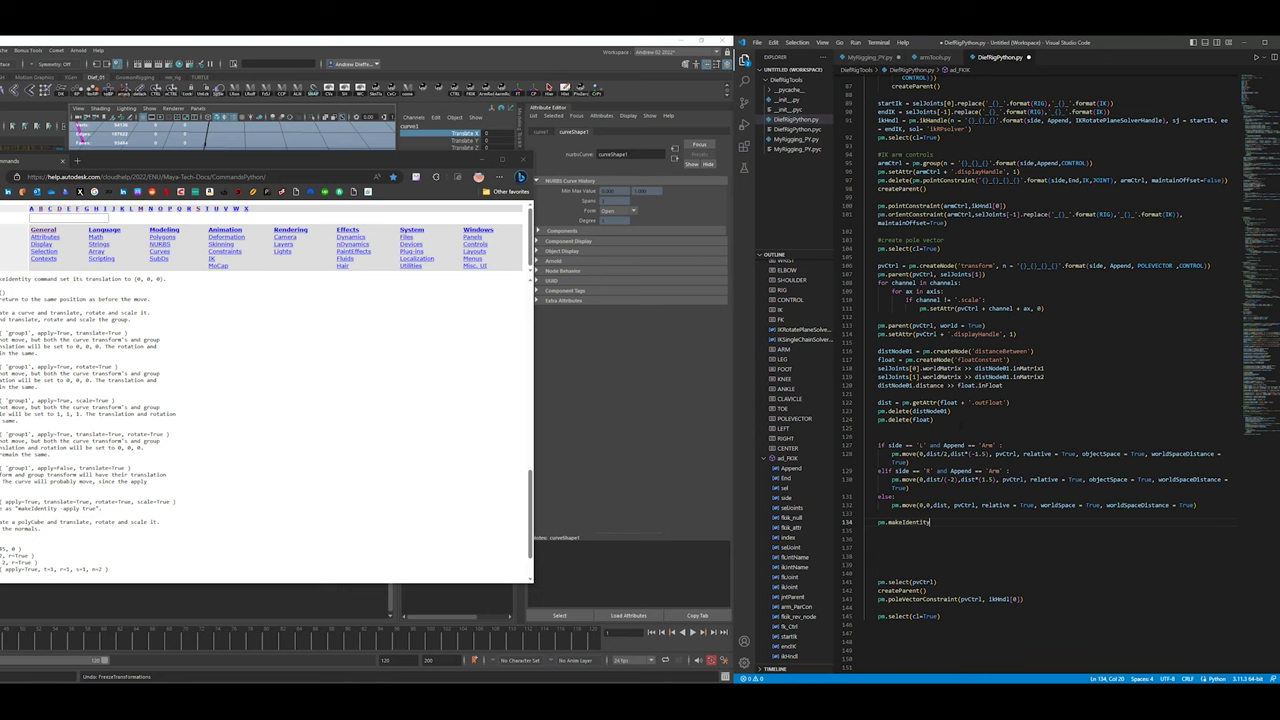
text(()
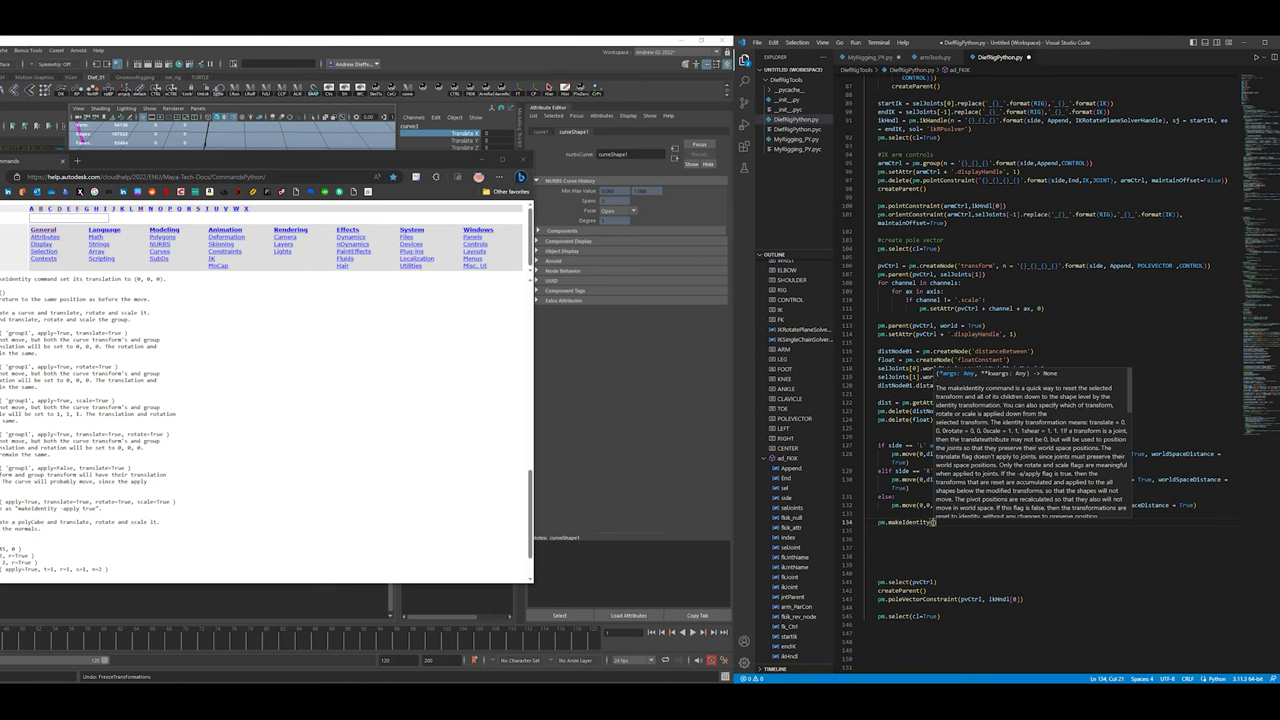
text(pvC)
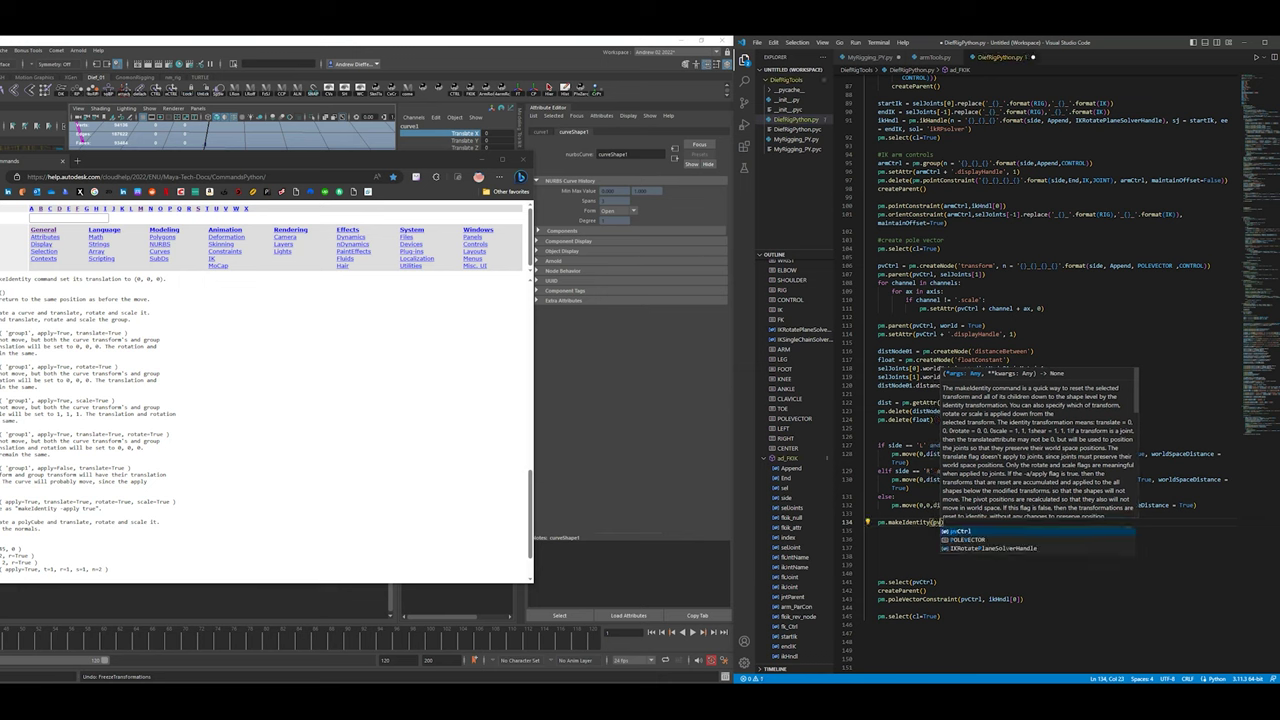
text(trl, rot)
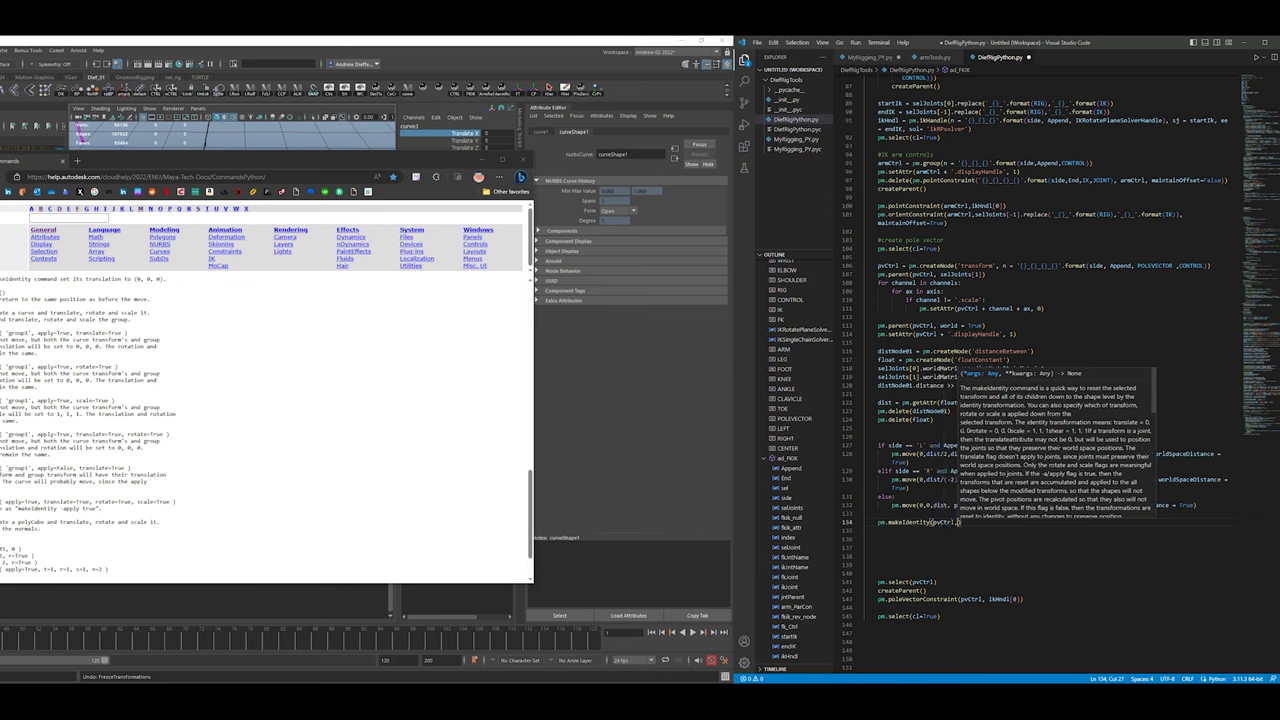
text(ate)
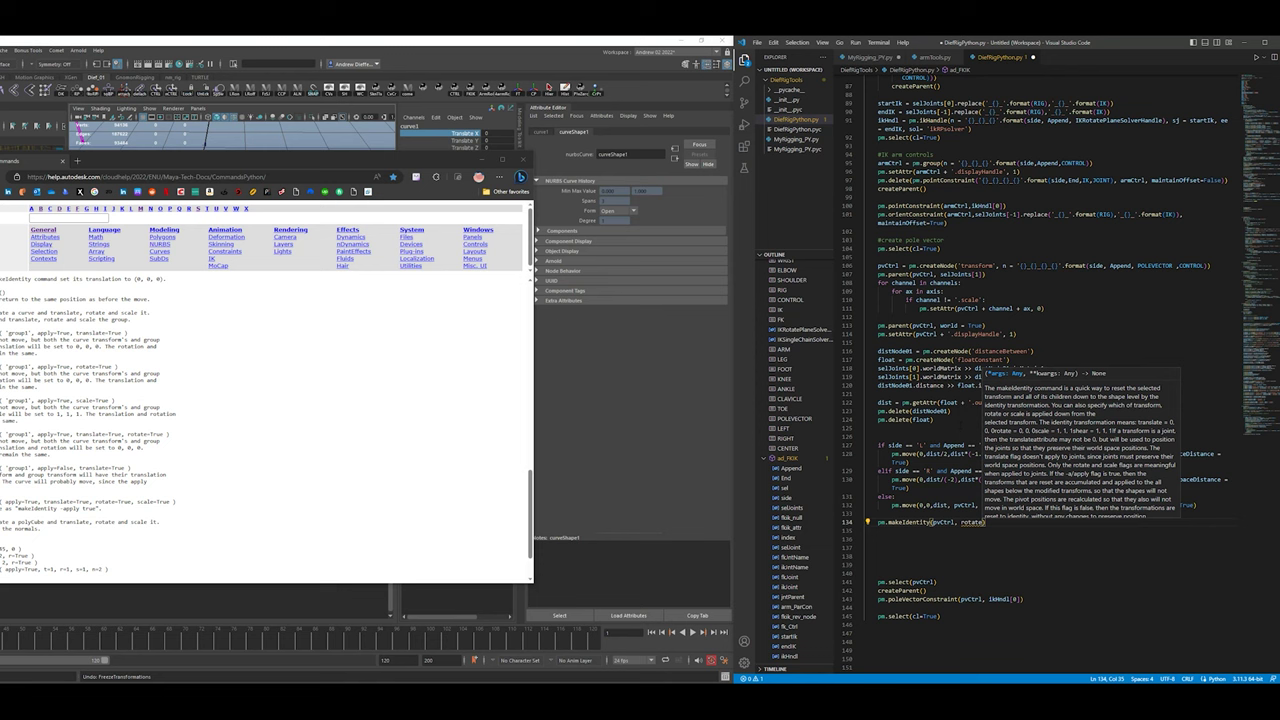
text( = )
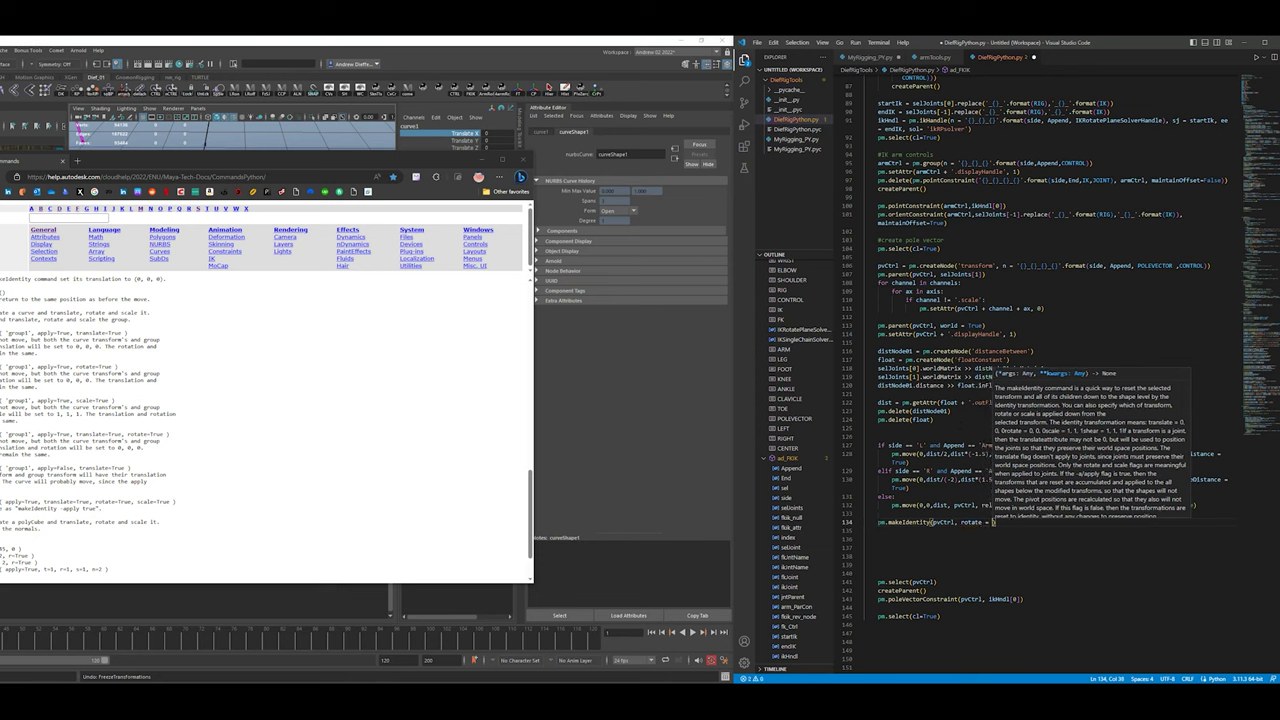
text(True))
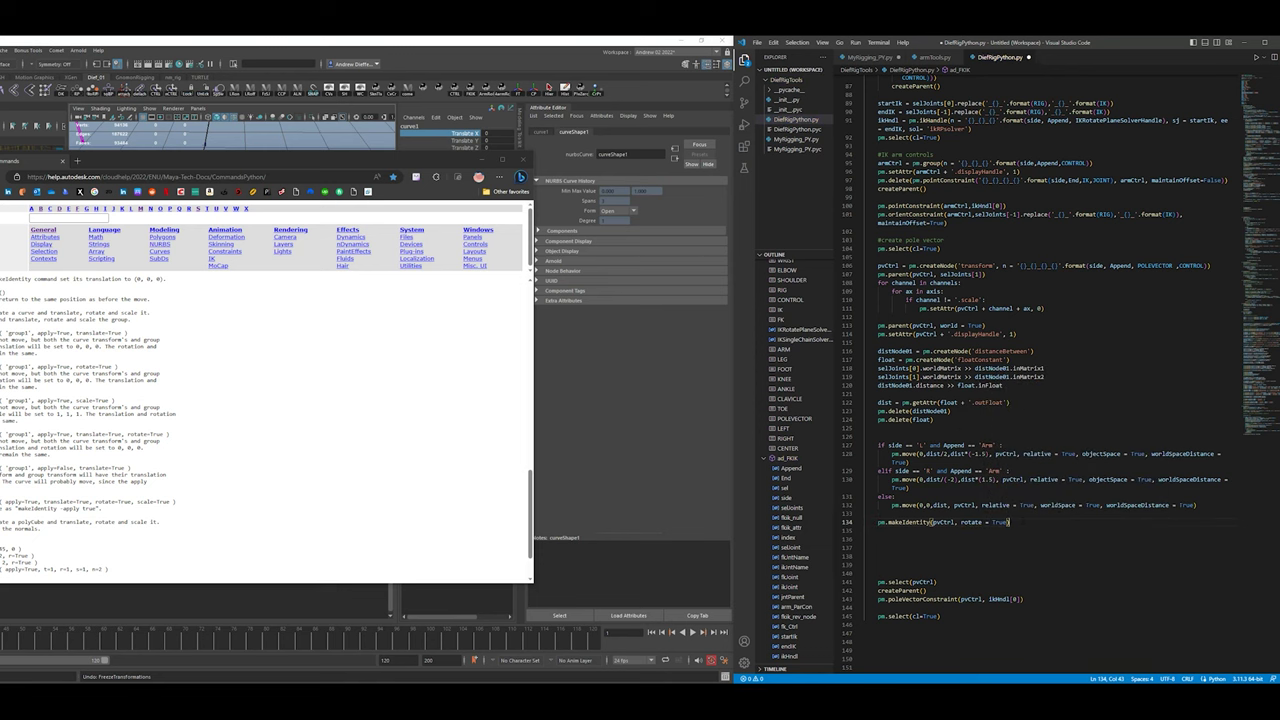
Remove the surplus blank lines between the makeIdentity call and pm.select(pvCtrl), and save the script.
click(1000, 571)
key(BackSpace)
key(BackSpace)
key(BackSpace)
key(BackSpace)
key(BackSpace)
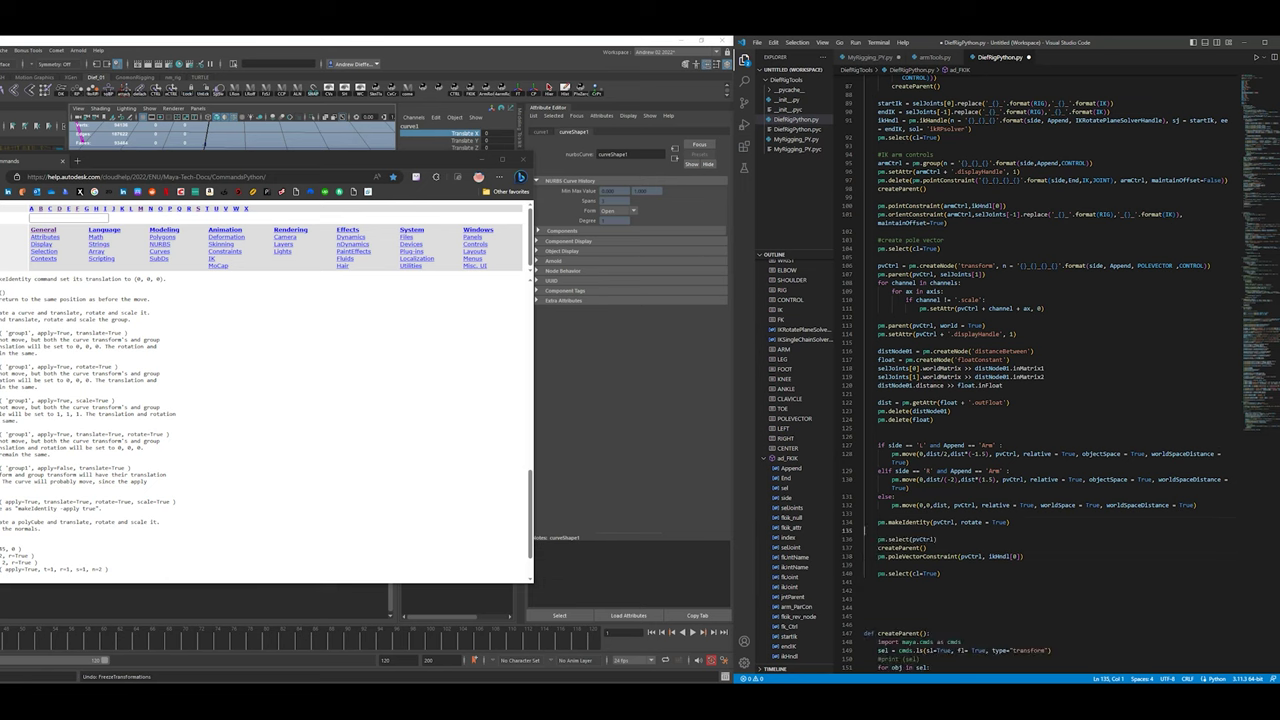
In Maya, run ad_FKIK for 'Arm' and 'Hand' on the left arm joints, and check the transforms of L_Arm_PV_CTRL.
click(119, 43)
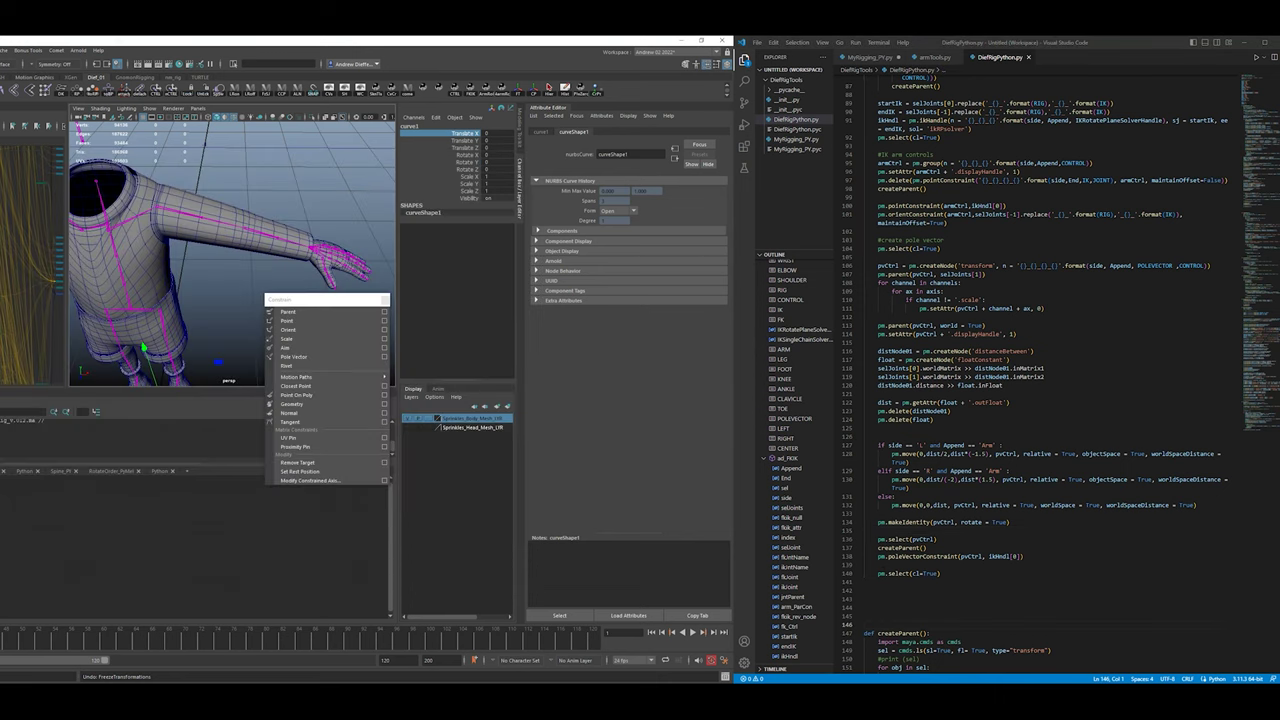
click(157, 208)
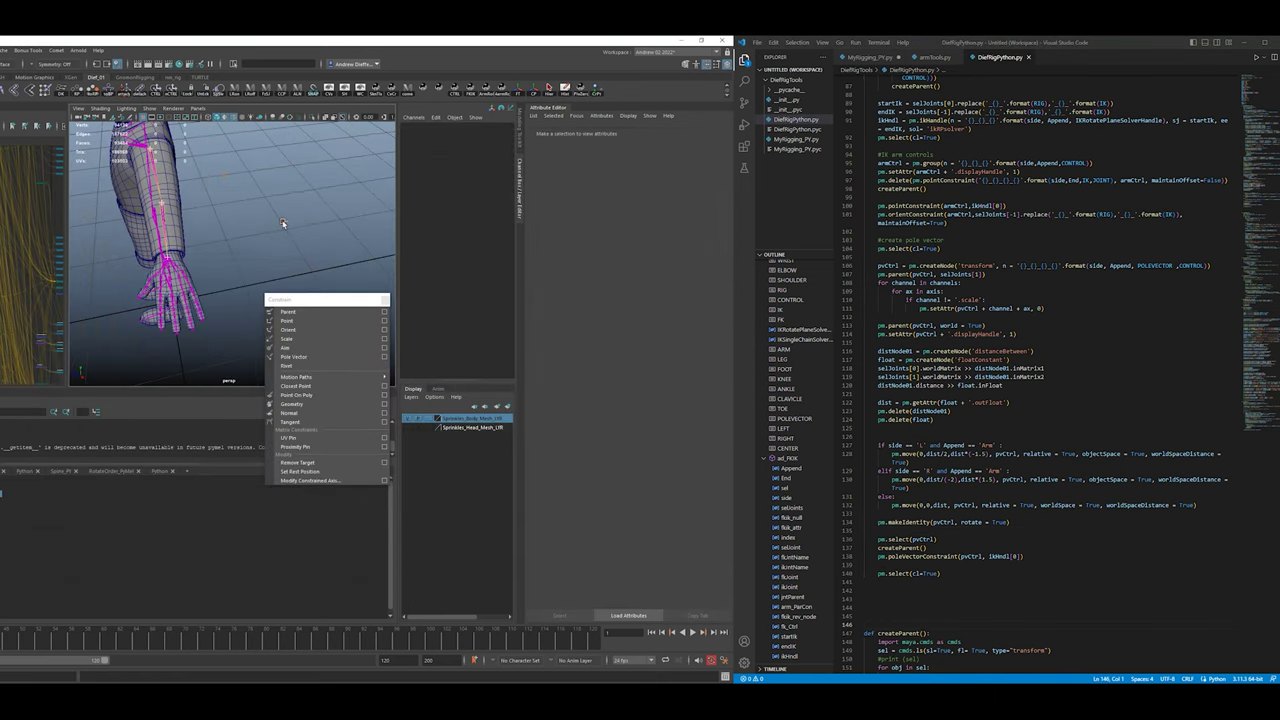
click(285, 222)
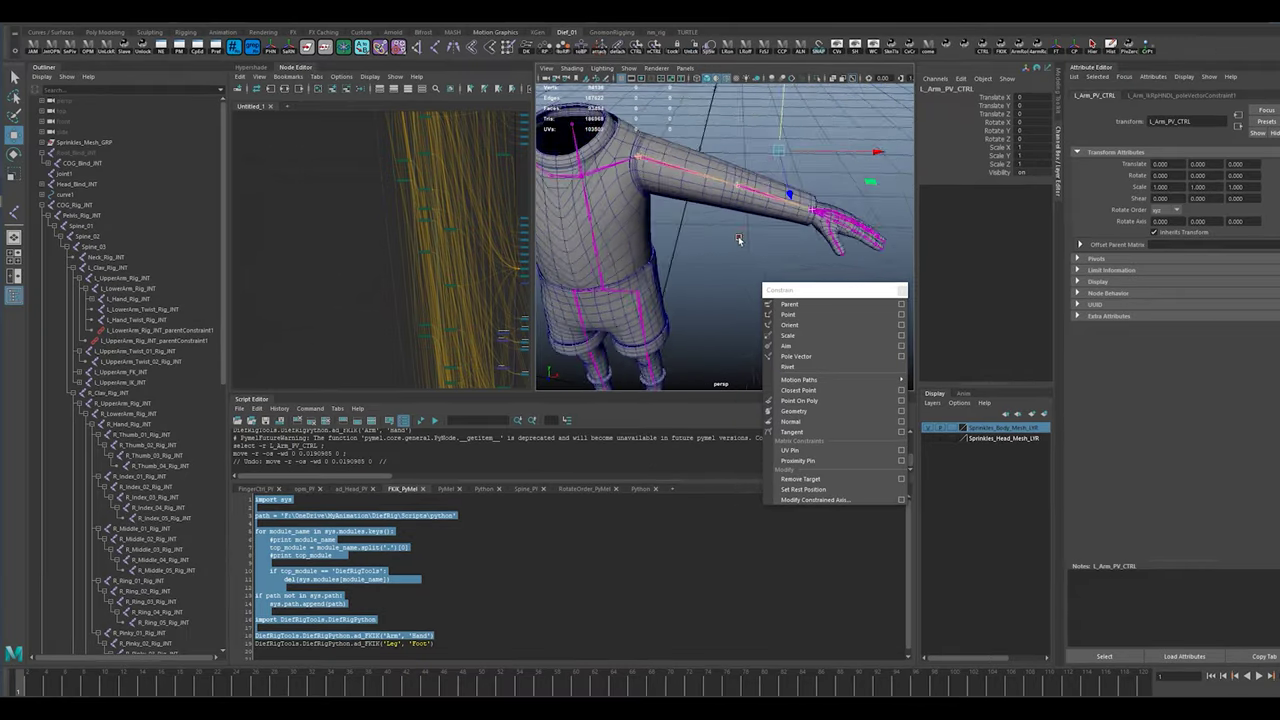
alt+drag(739, 240, 683, 257)
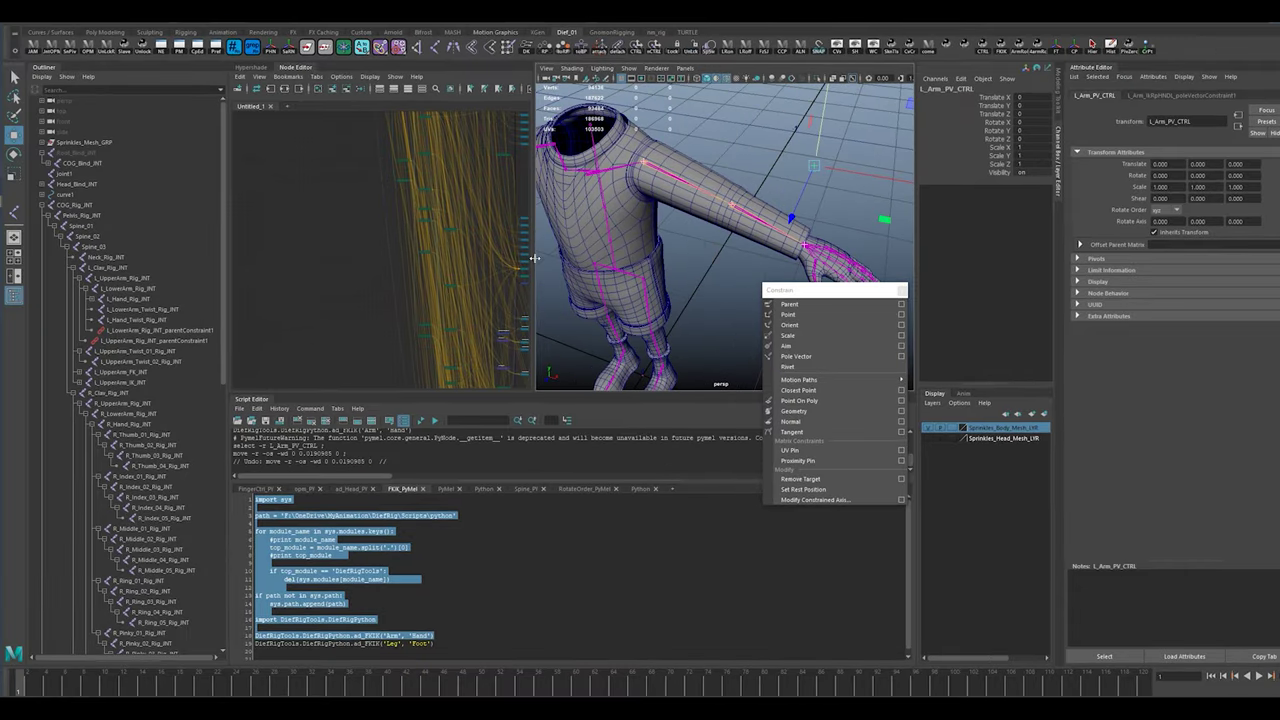
Graph the input and output connections of Pelvis_Rig_JNT in the Node Editor in place of the crowded graph.
scroll(457, 257, up, 7)
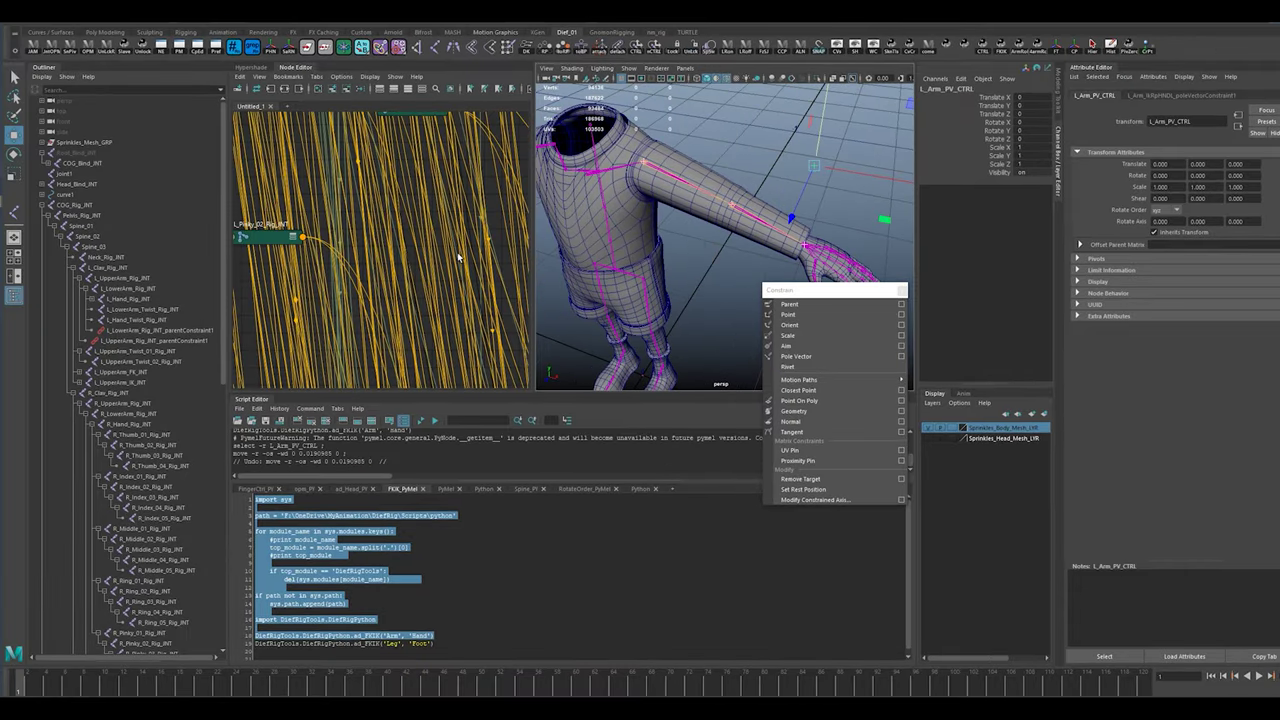
scroll(458, 256, down, 5)
scroll(360, 300, down, 3)
scroll(380, 268, up, 5)
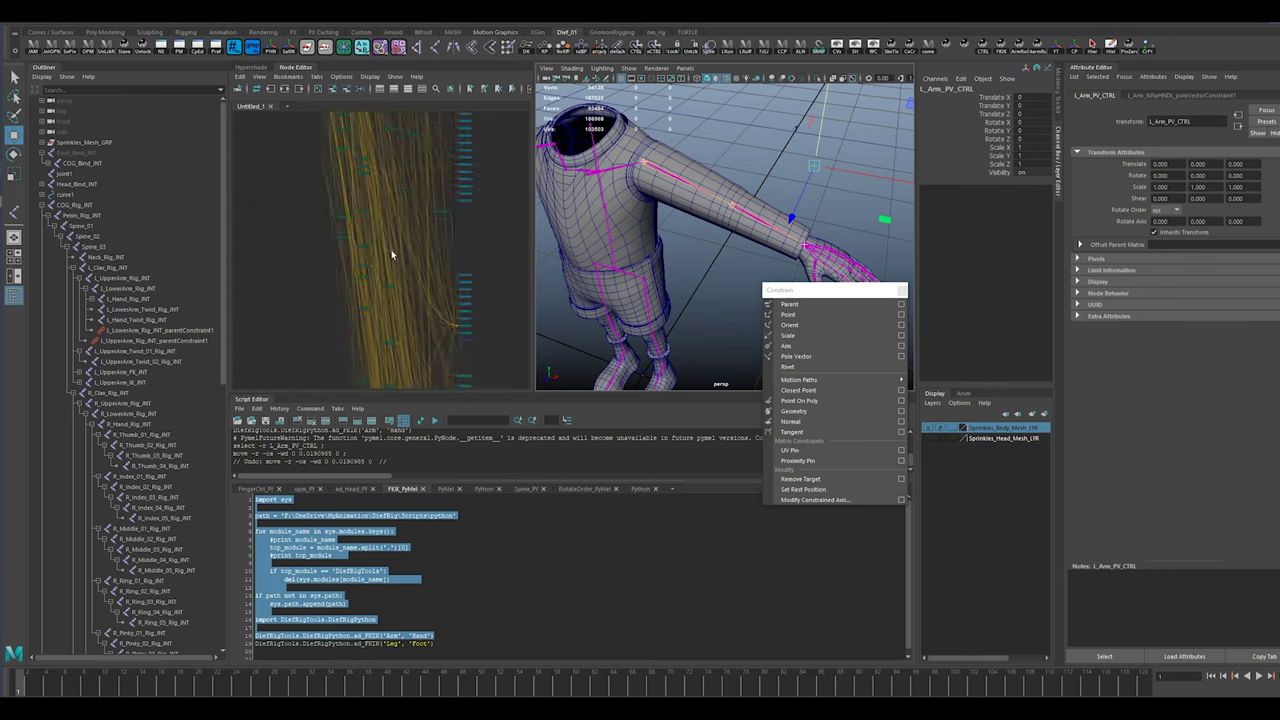
click(84, 215)
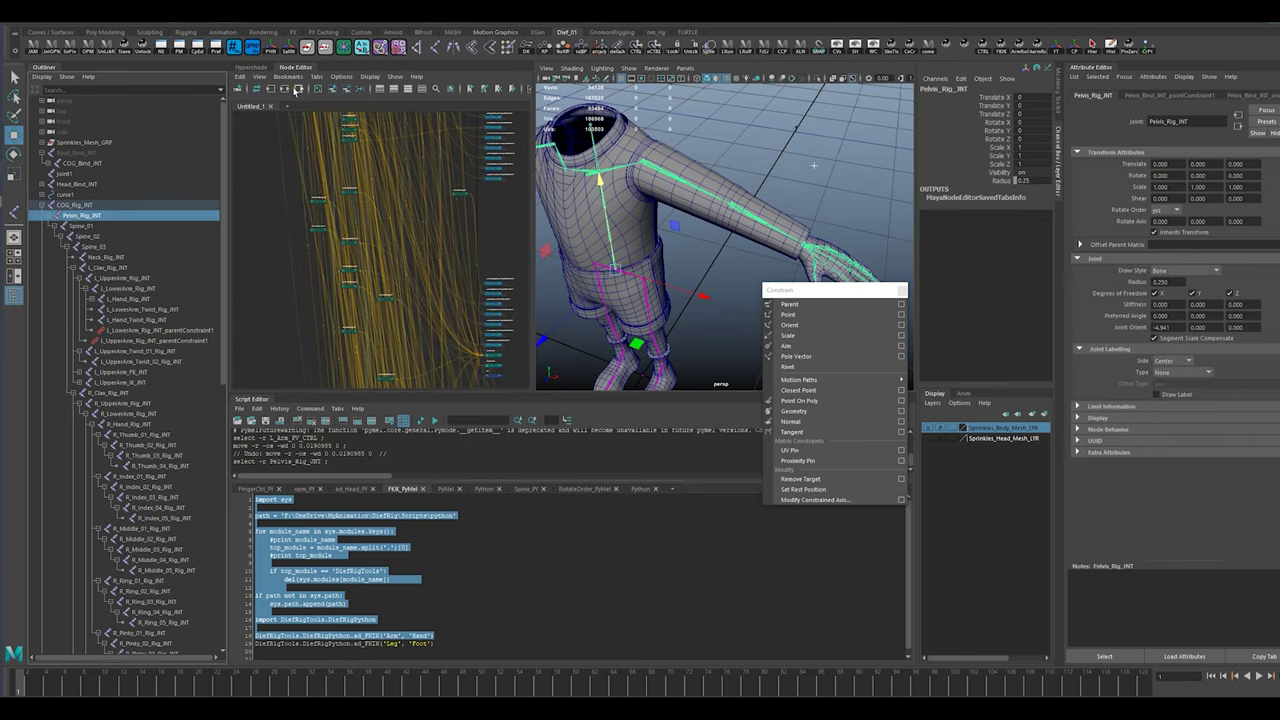
click(285, 90)
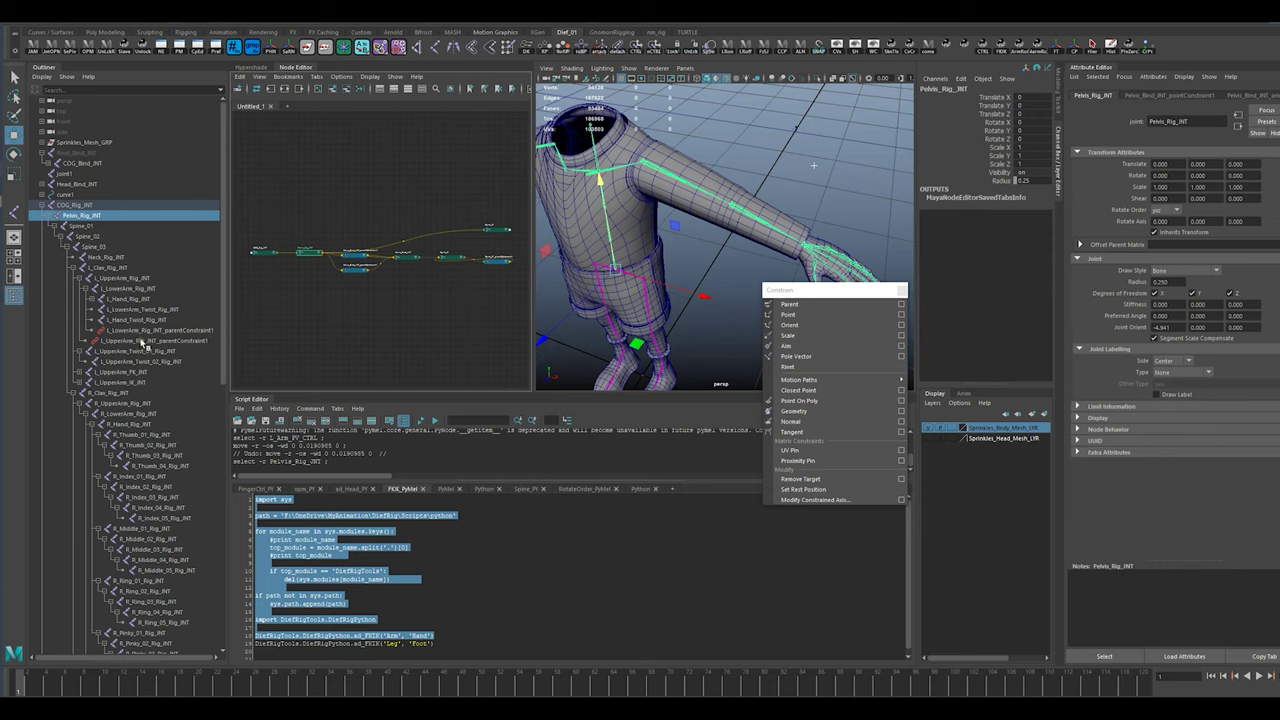
Graph the connections of L_Hand_Twist_Rig_JNT, followed by those of COG_Rig_JNT, in the Node Editor.
scroll(145, 350, down, 5)
scroll(145, 350, up, 5)
click(133, 320)
click(286, 90)
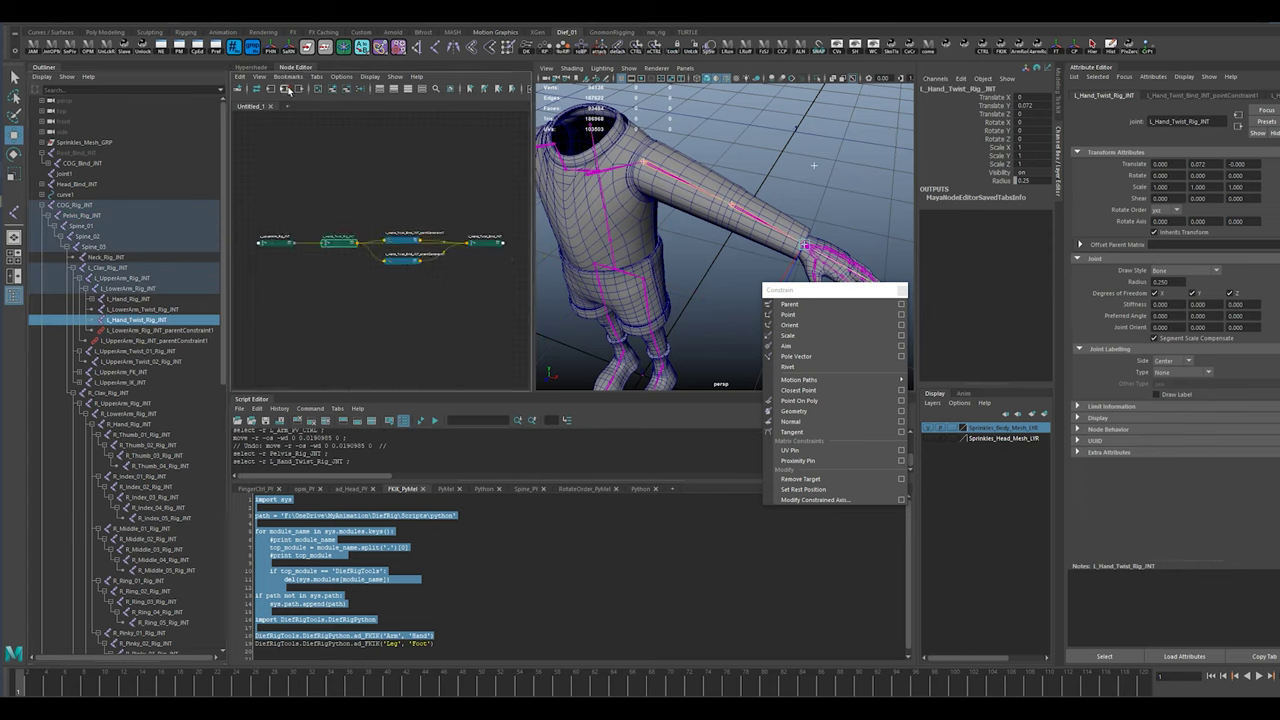
click(76, 205)
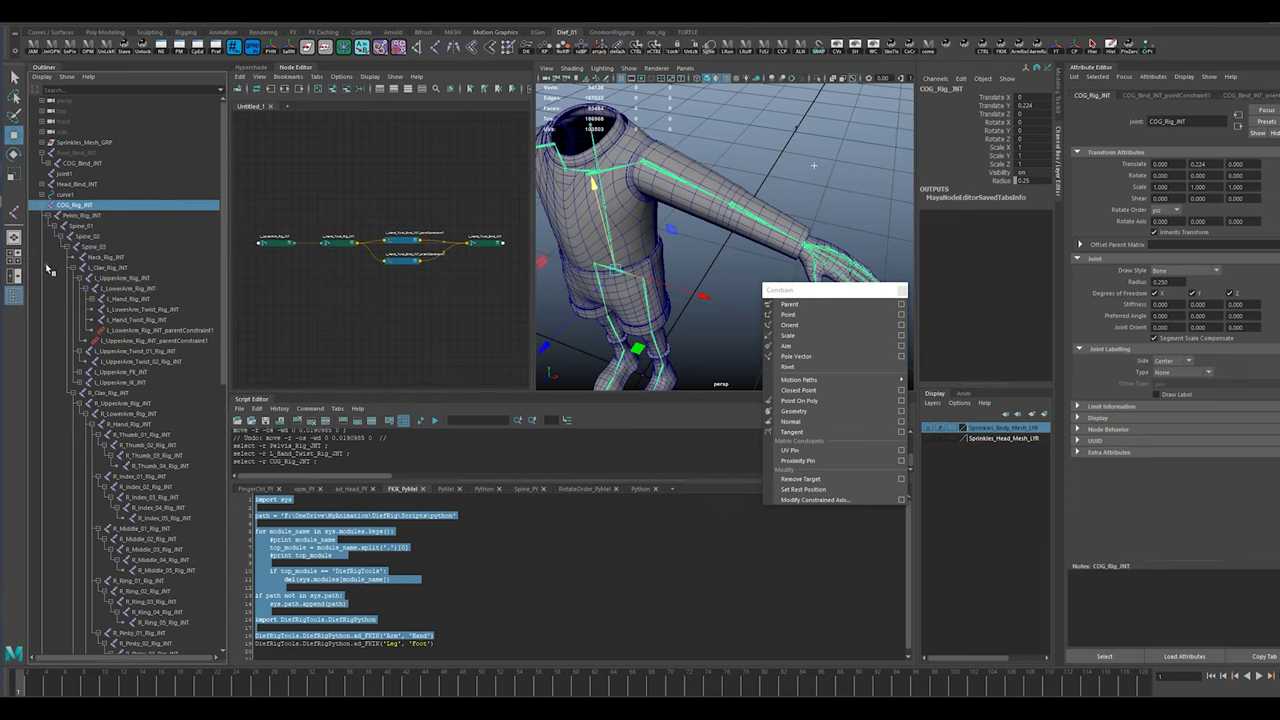
click(286, 90)
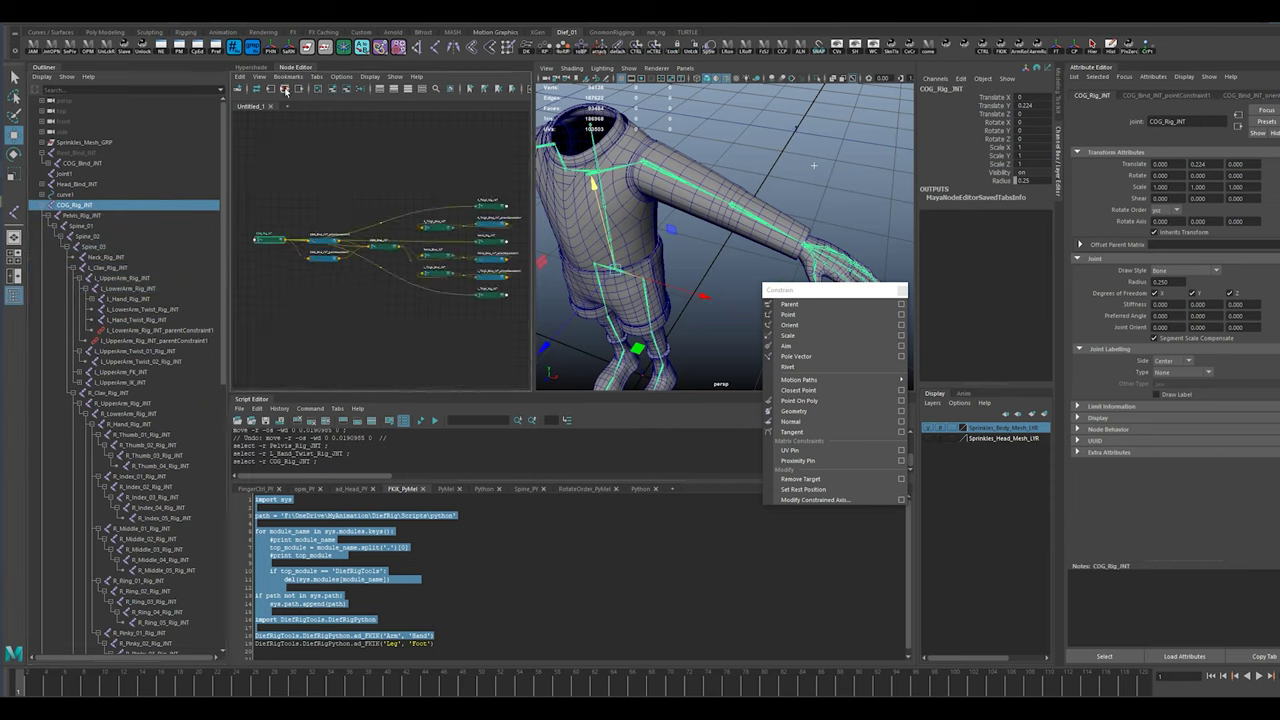
Graph the connections of Root_Bind_JNT and move its node above the other nodes in the graph.
click(78, 153)
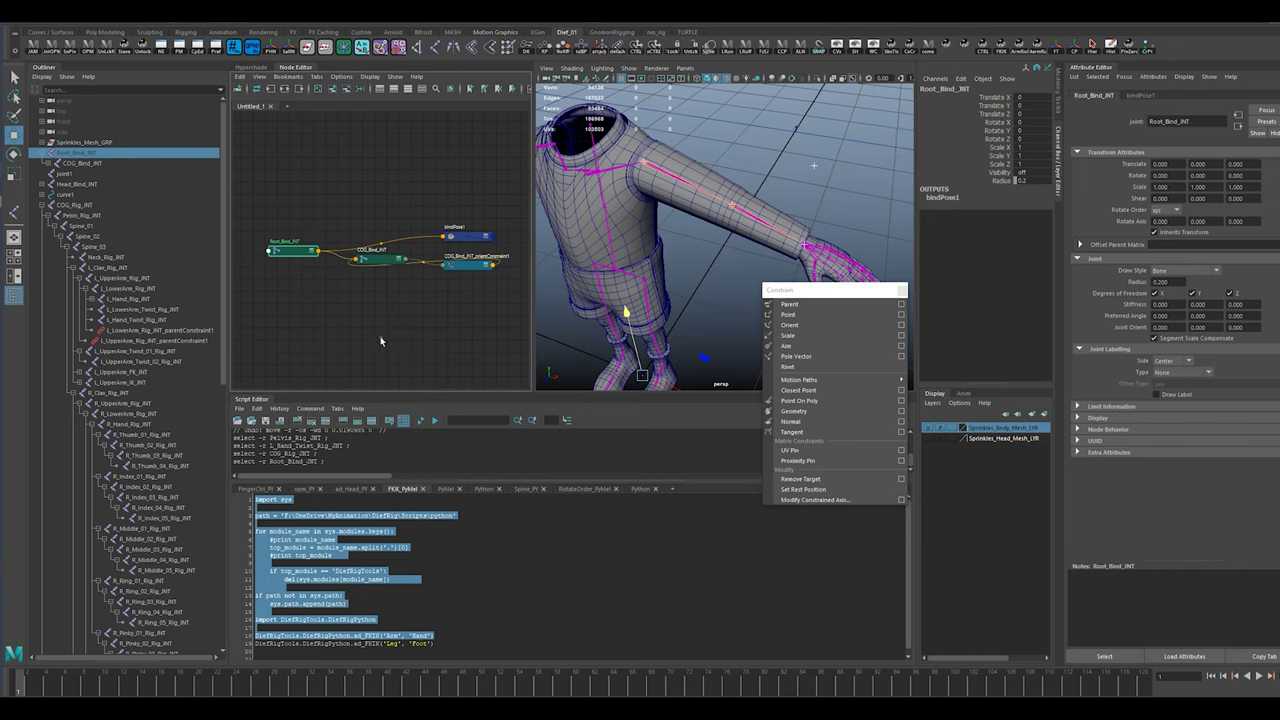
drag(493, 309, 474, 311)
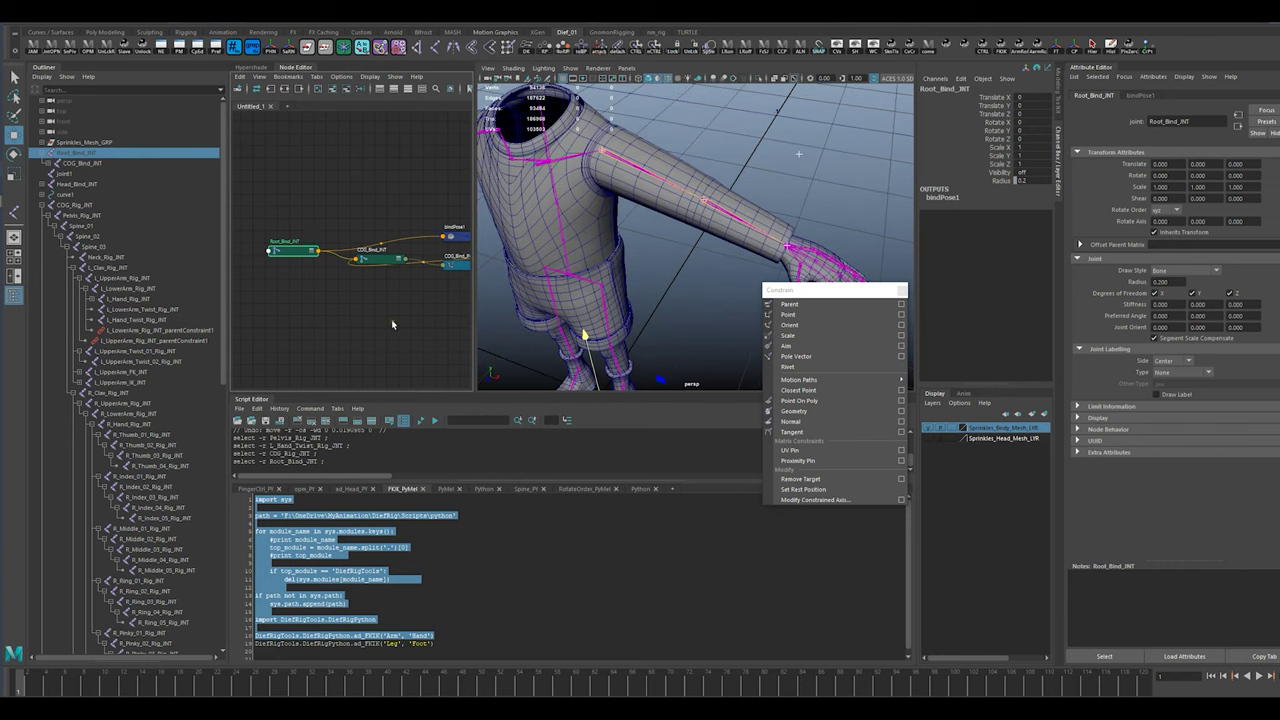
alt+middle_drag(315, 305, 286, 280)
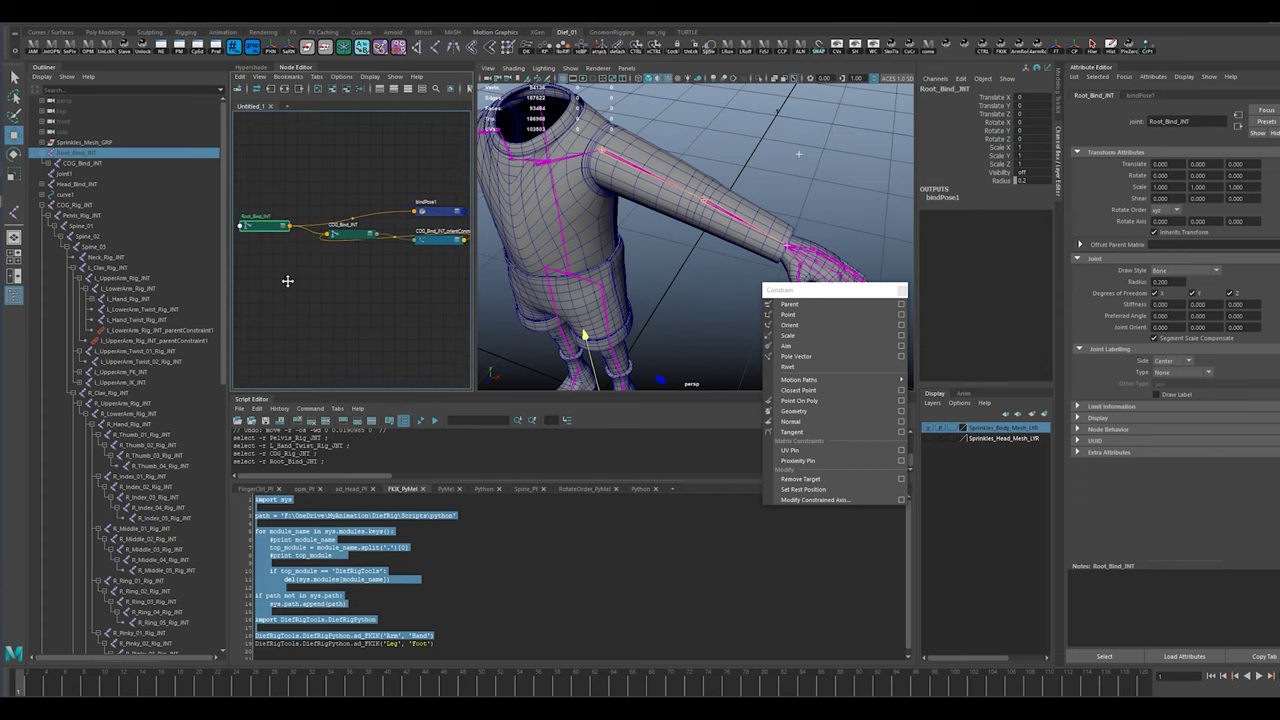
scroll(99, 465, down, 10)
scroll(100, 462, down, 3)
drag(264, 228, 270, 153)
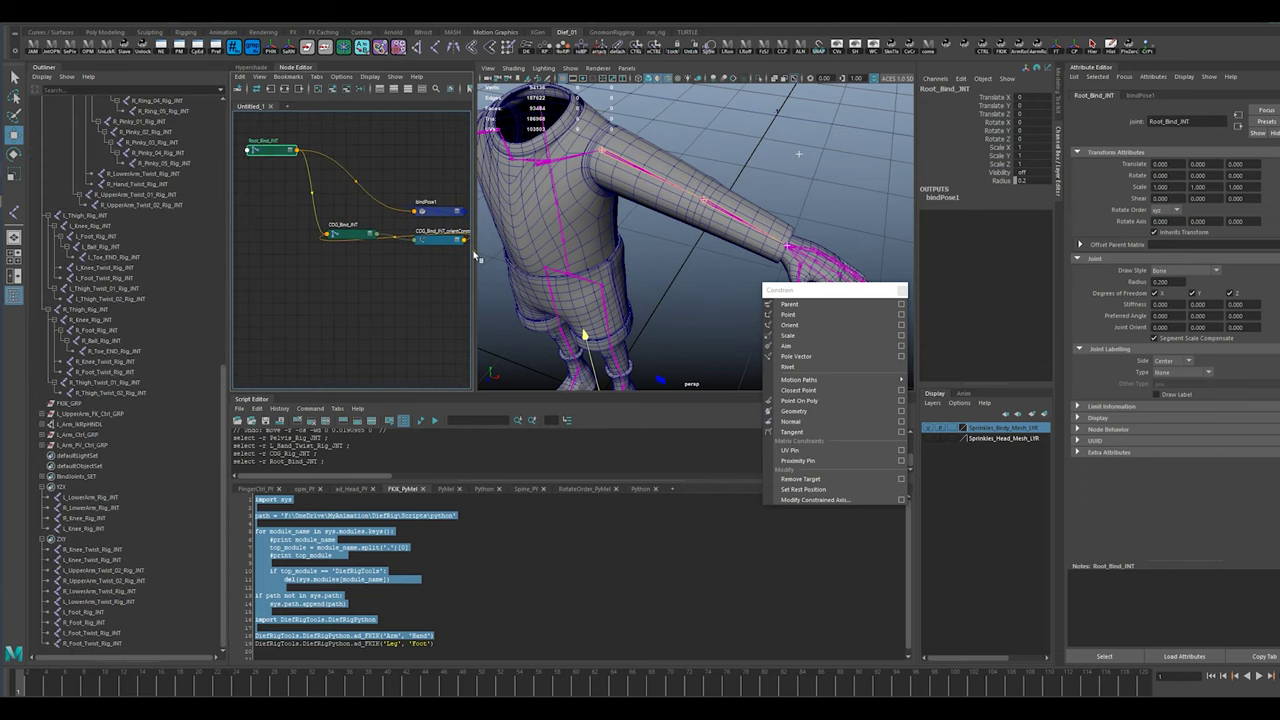
Enlarge the perspective viewport by narrowing the Node Editor and reducing the Script Editor's height.
drag(474, 257, 440, 262)
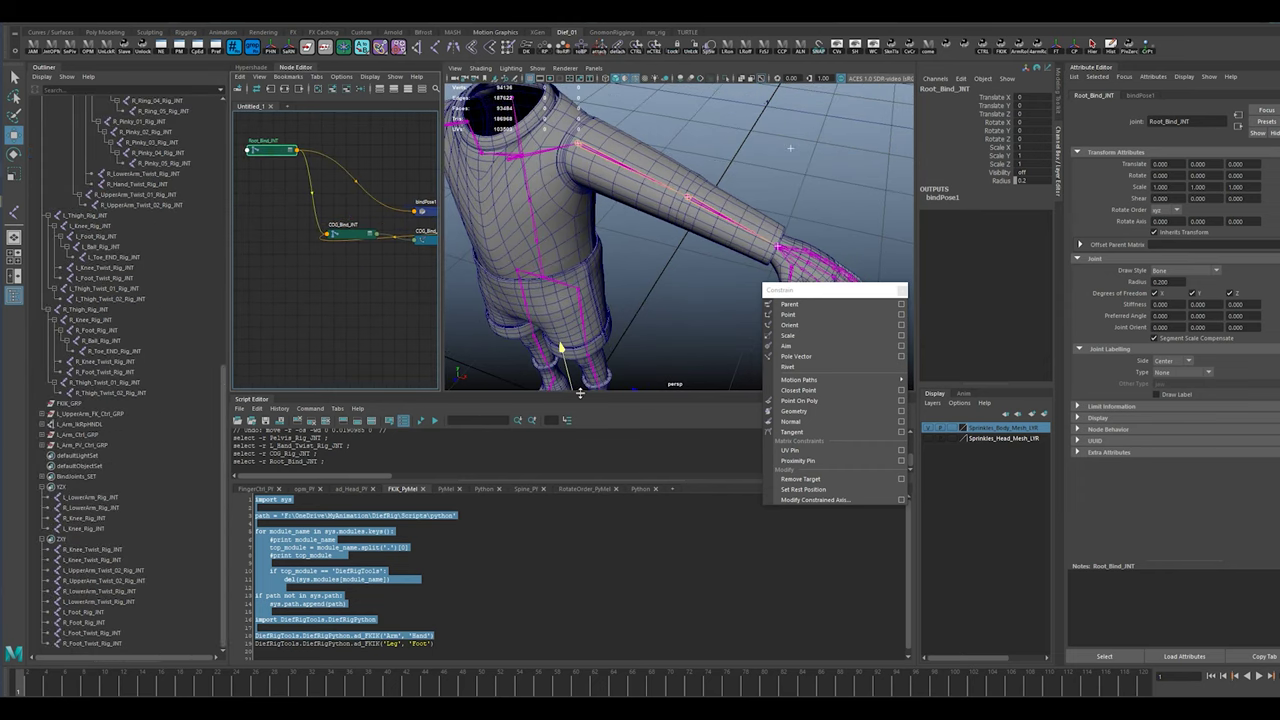
drag(580, 393, 583, 438)
scroll(634, 368, down, 5)
alt+drag(634, 368, 646, 338)
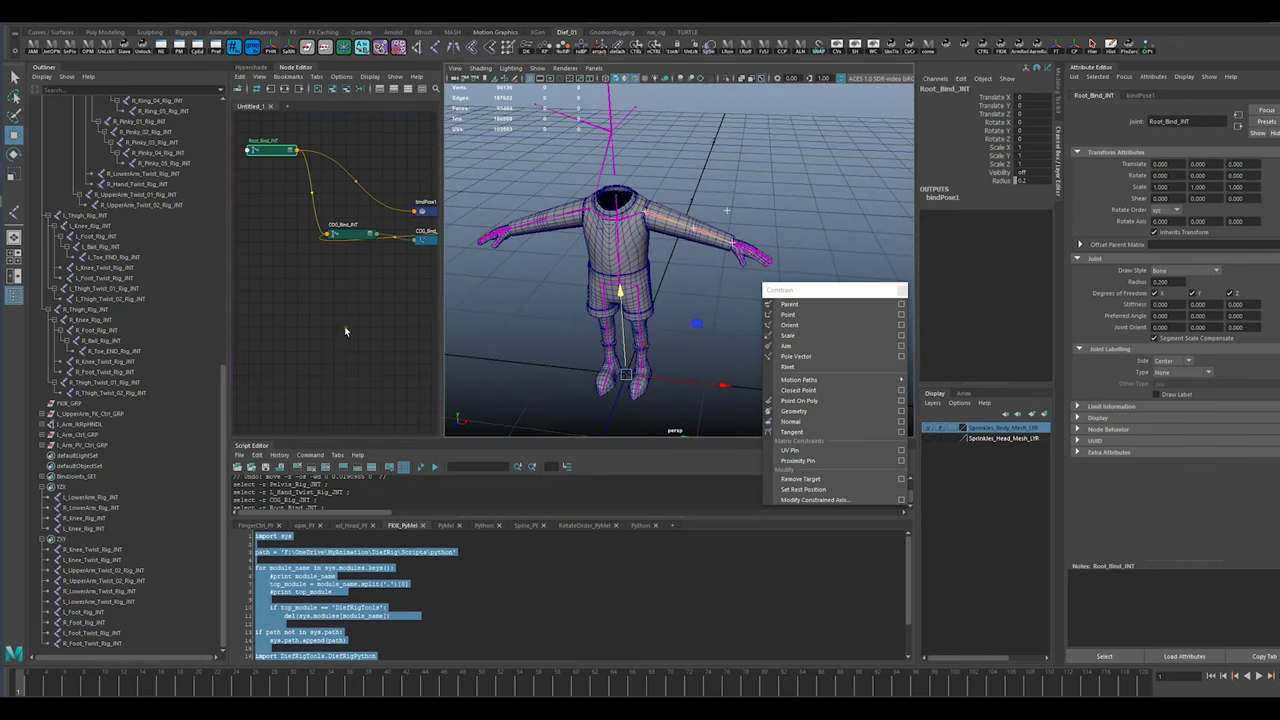
alt+middle_drag(359, 319, 284, 309)
scroll(618, 334, up, 5)
scroll(615, 352, down, 5)
Test the left arm IK by moving L_Arm_IkRpHNDL toward the body, and undo the move.
alt+drag(615, 353, 644, 304)
scroll(640, 246, up, 5)
alt+drag(672, 204, 695, 231)
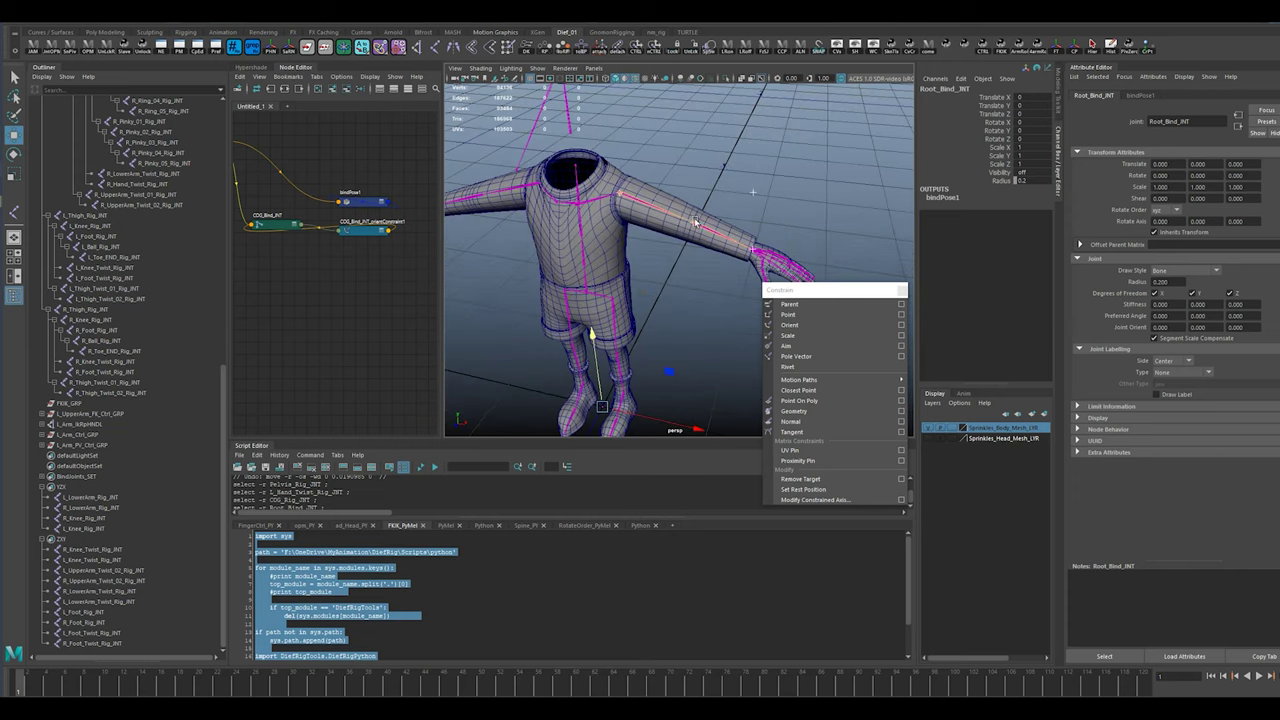
click(755, 253)
drag(778, 258, 737, 256)
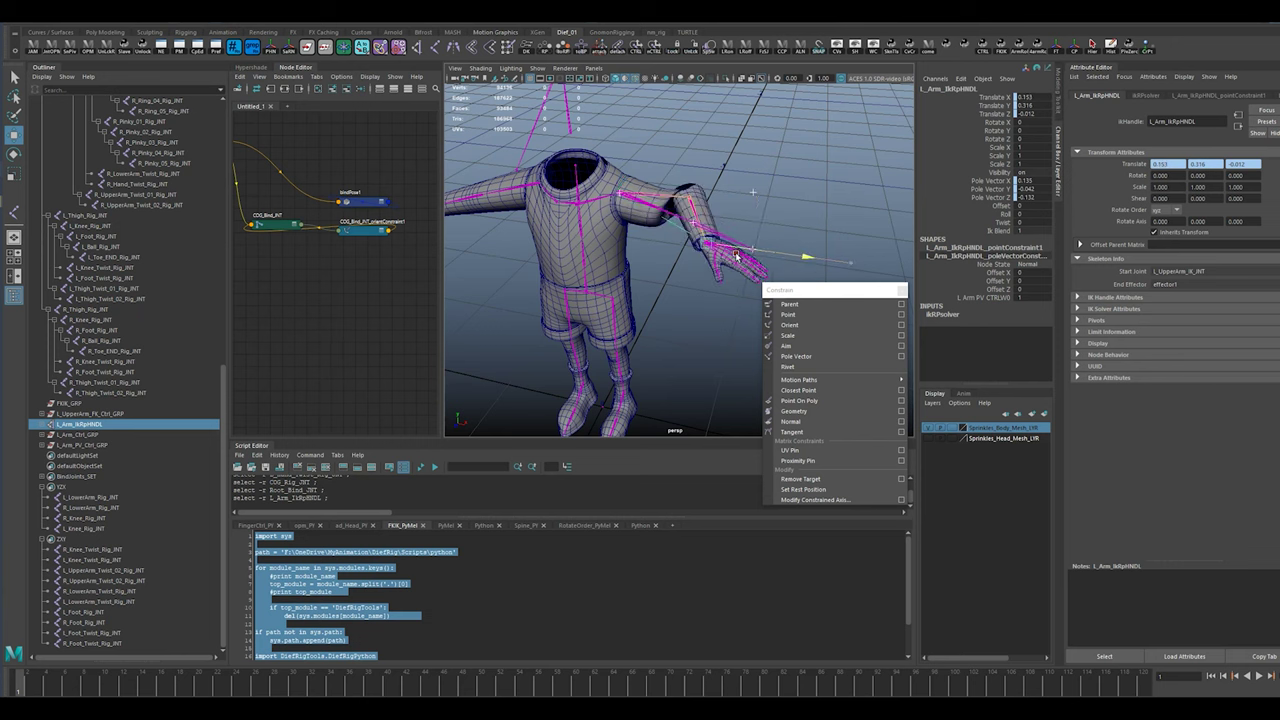
key(ctrl+z)
Test the FK chain by rotating L_LowerArm_FK_CTRL, undo the rotation, and clear the selection.
click(711, 251)
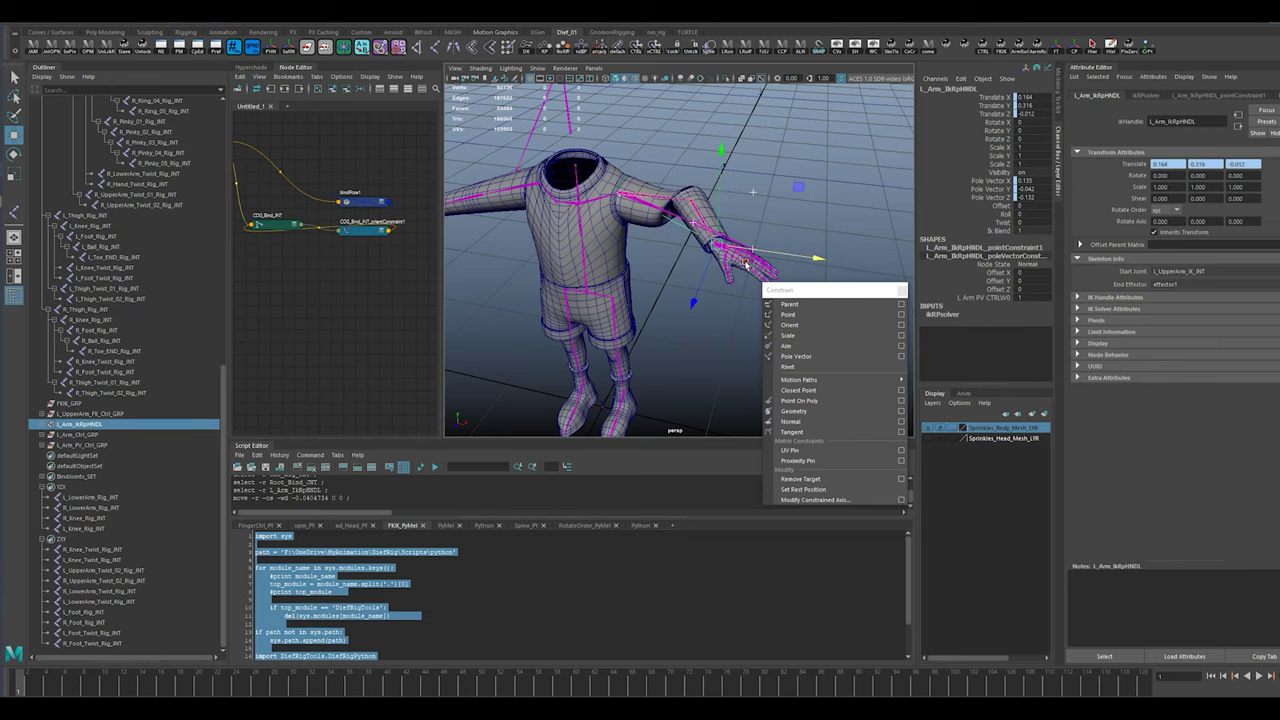
key(e)
drag(708, 286, 632, 263)
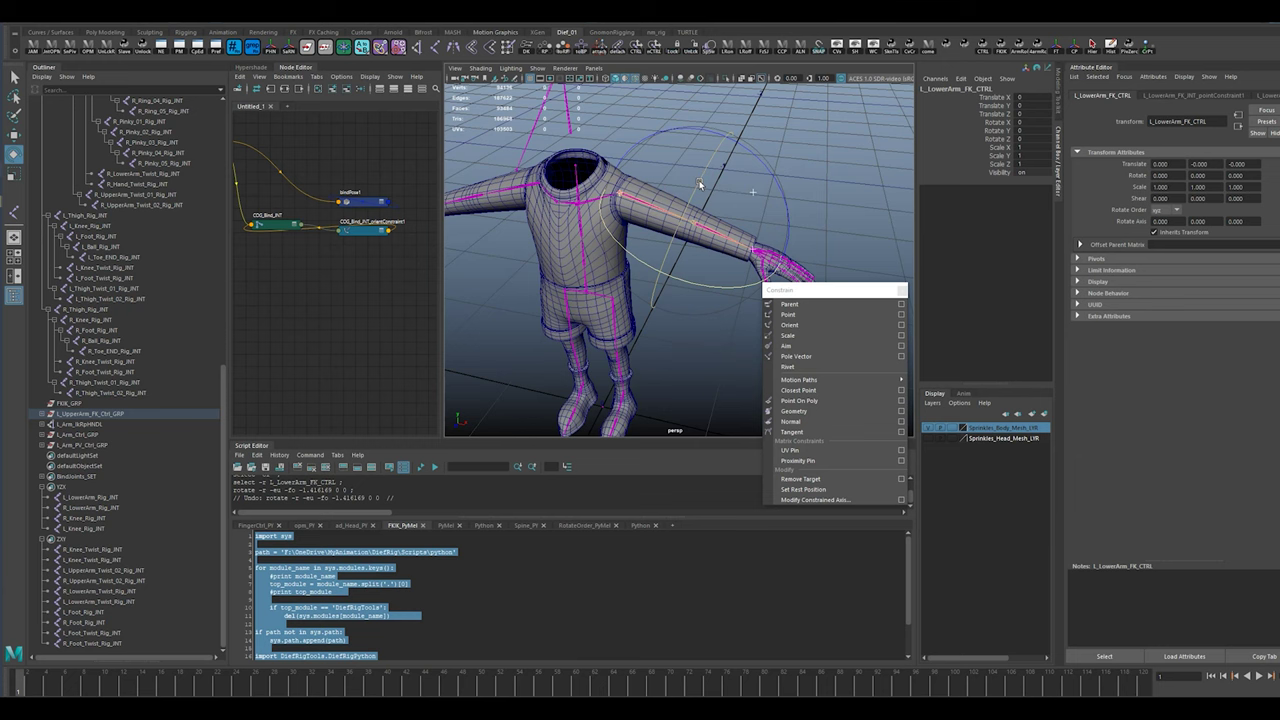
click(720, 381)
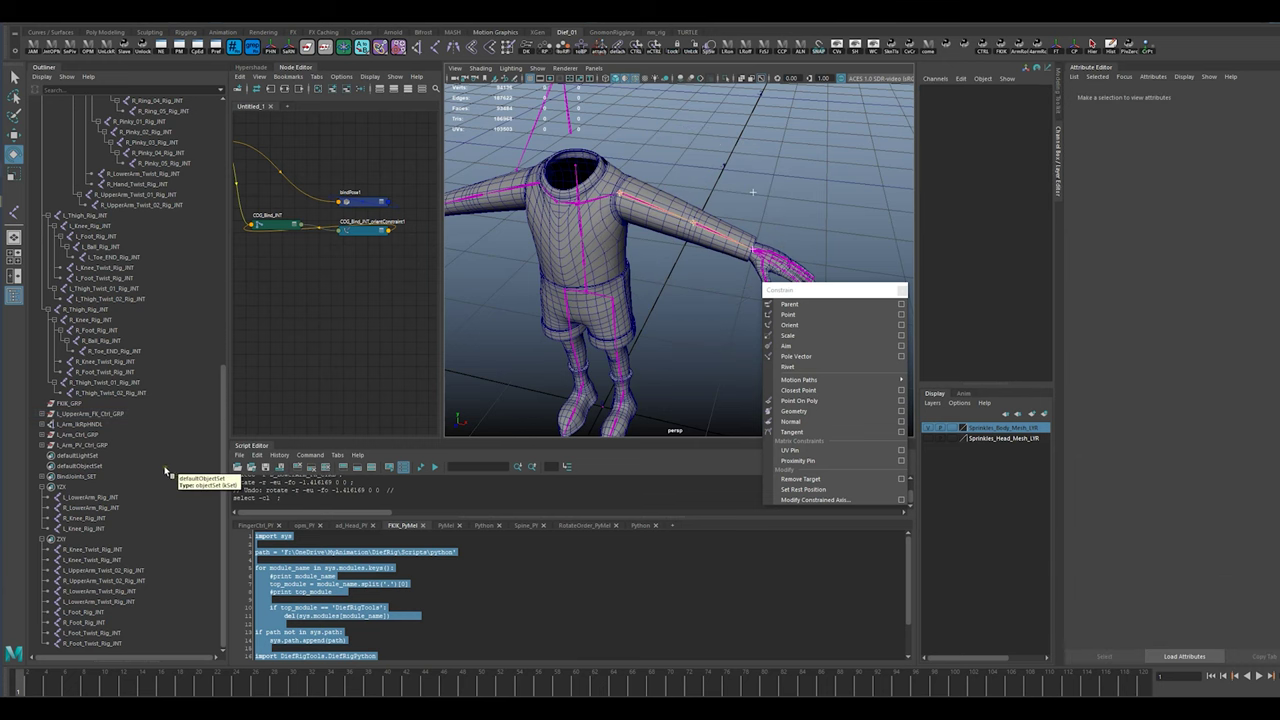
Inspect the right lower arm, right hand and left lower arm rig joints in the Outliner, and expand the left upper arm FK joint.
scroll(128, 533, up, 5)
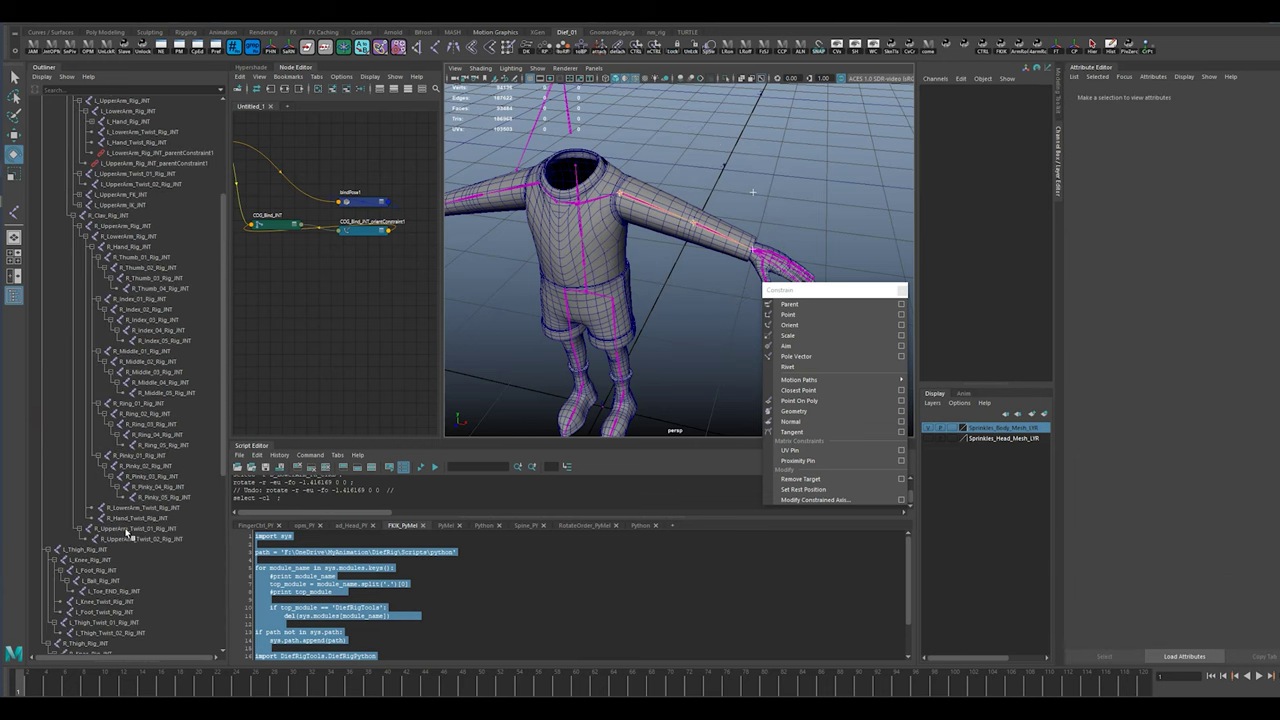
click(135, 236)
click(133, 247)
scroll(143, 549, up, 3)
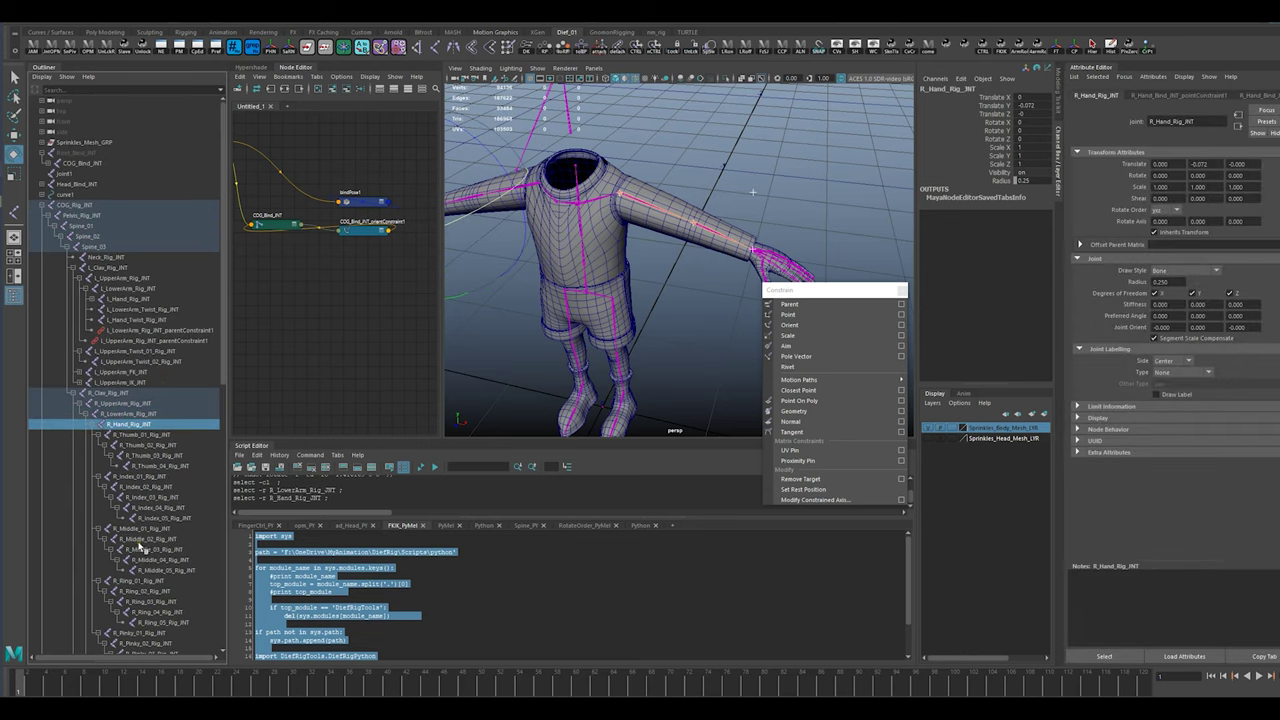
click(122, 288)
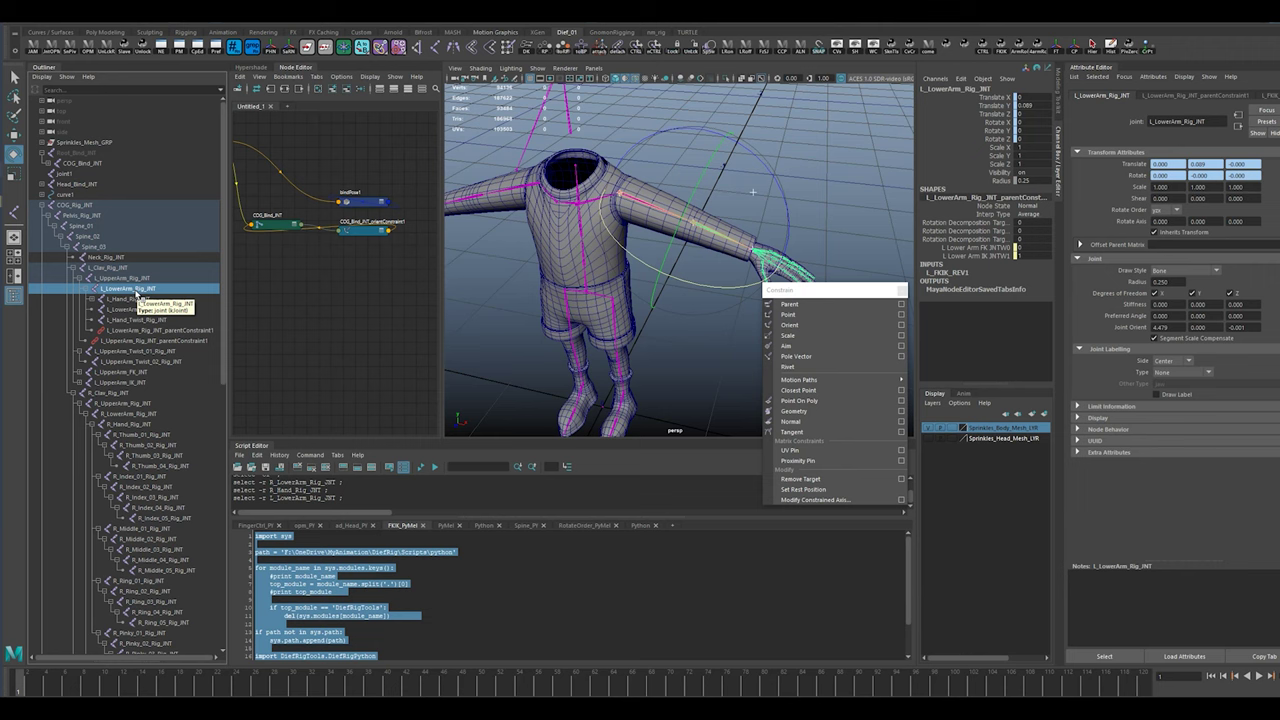
click(81, 372)
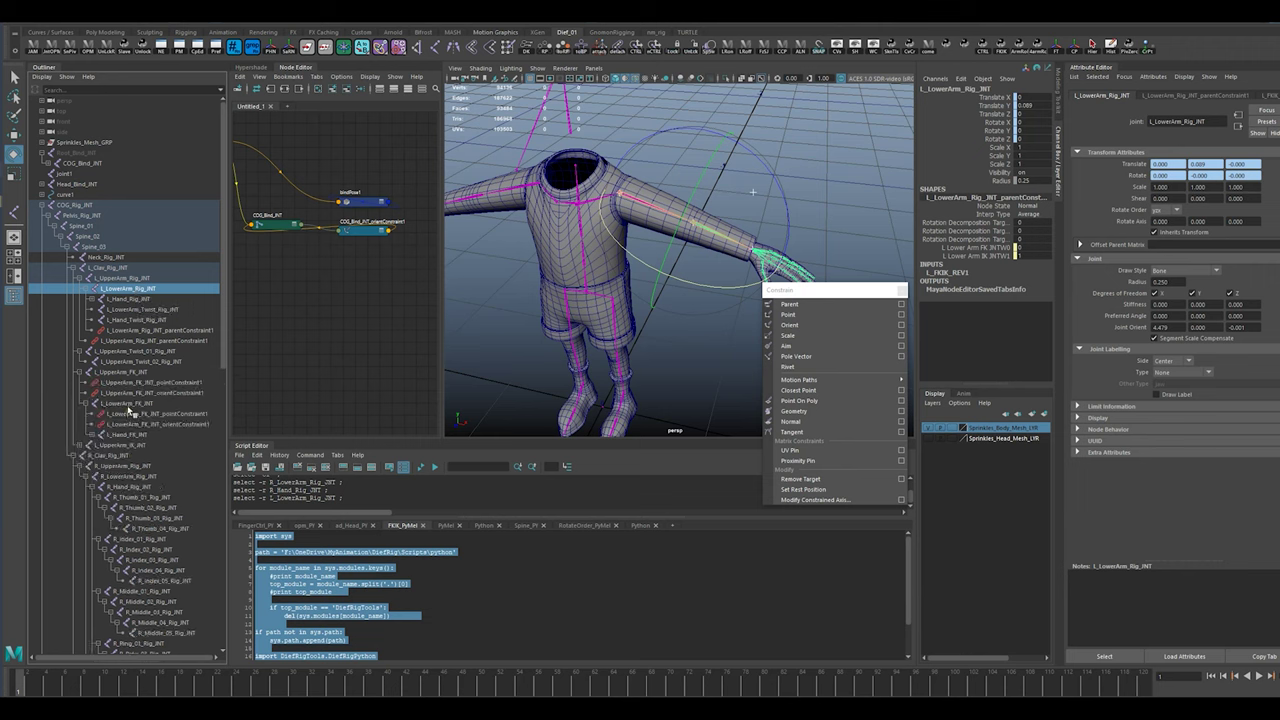
Select L_LowerArm_FK_JNT in the Outliner and set its rotate order to yzx.
click(128, 405)
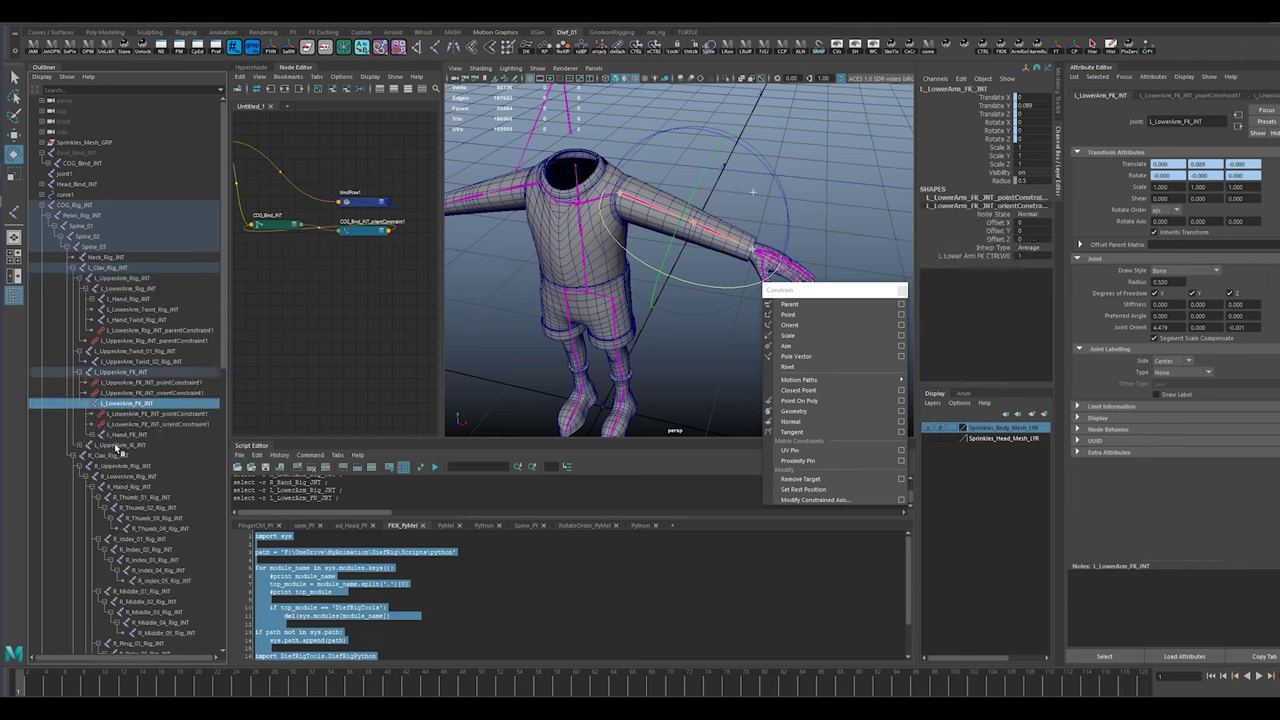
scroll(114, 444, down, 10)
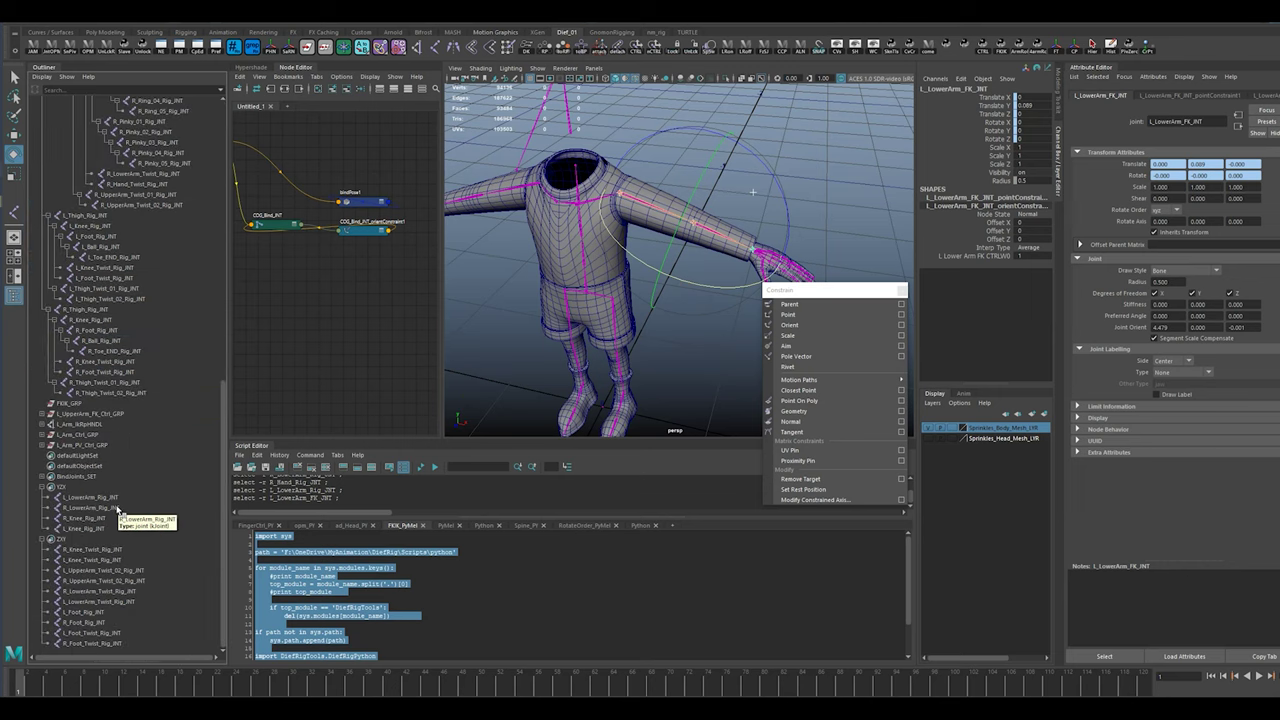
click(1170, 210)
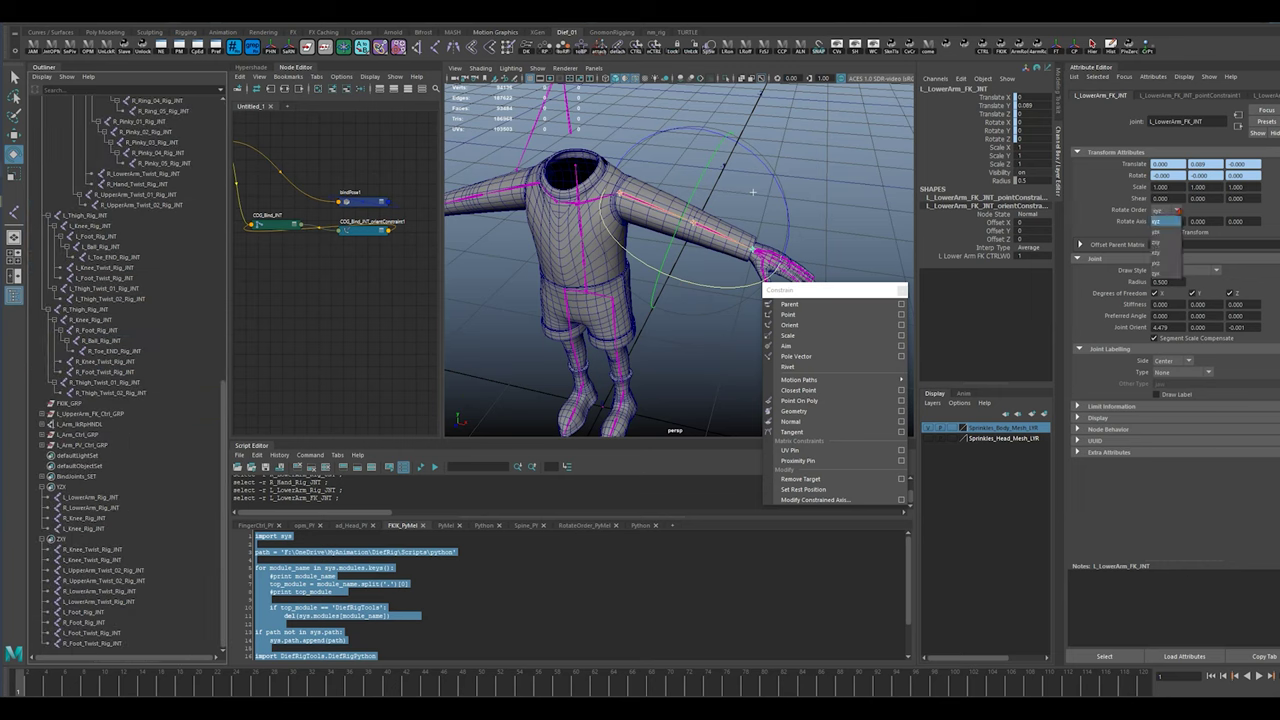
click(1168, 232)
Test the elbow bend by rotating L_LowerArm_FK_JNT, undo the rotation, and clear the selection.
drag(688, 284, 668, 316)
key(ctrl+z)
scroll(163, 300, up, 10)
scroll(160, 310, down, 10)
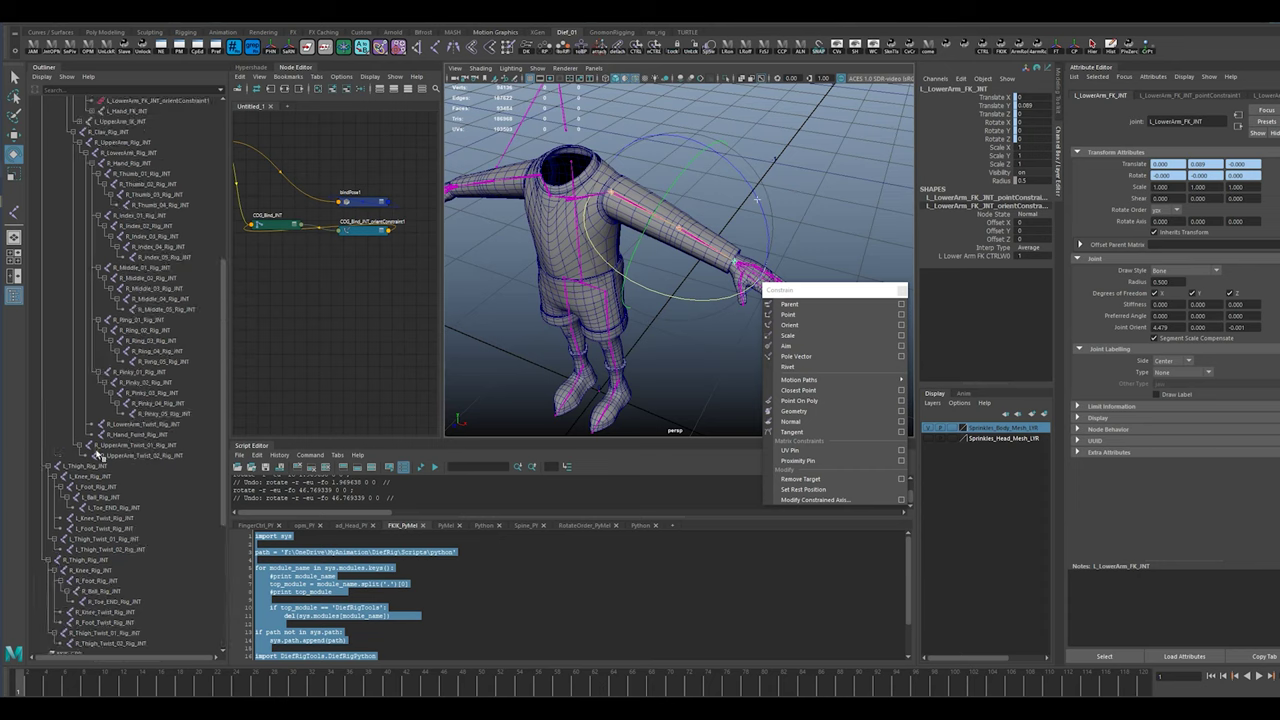
click(836, 137)
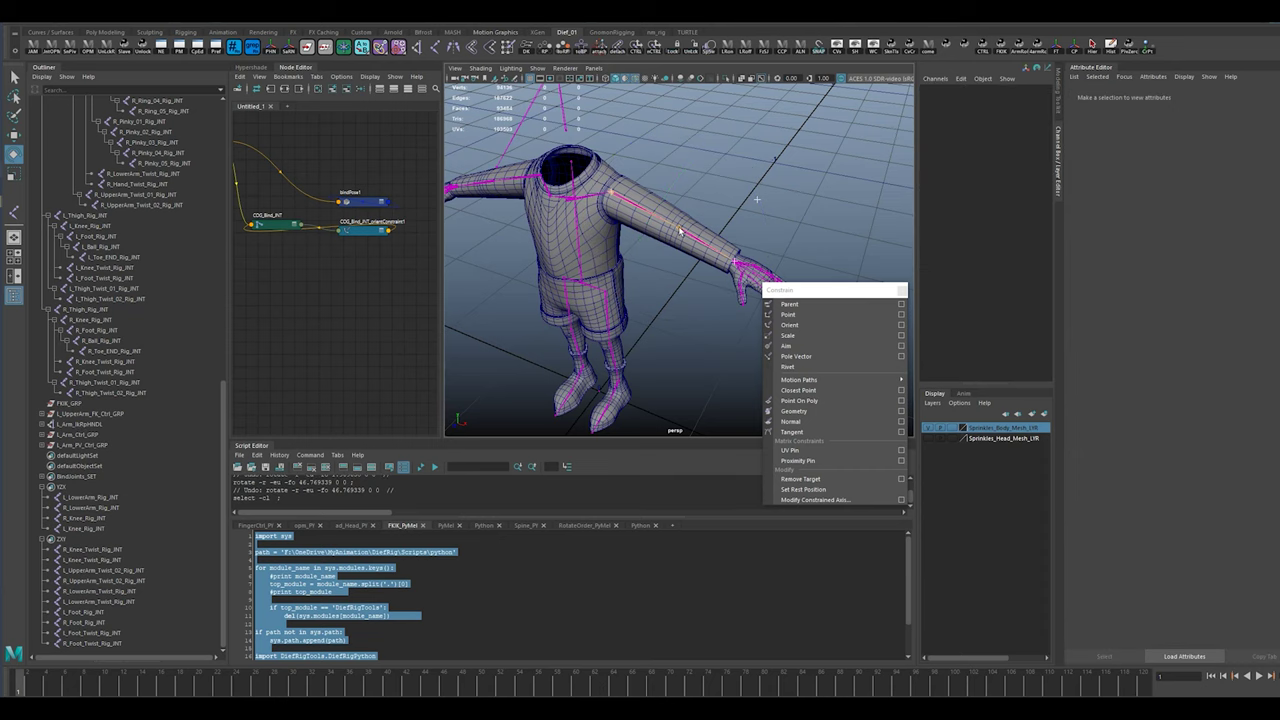
Test-rotate L_LowerArm_FK_CTRL, undo the rotation, and set the control's rotate order to yzx.
click(681, 231)
drag(699, 299, 594, 220)
key(ctrl+z)
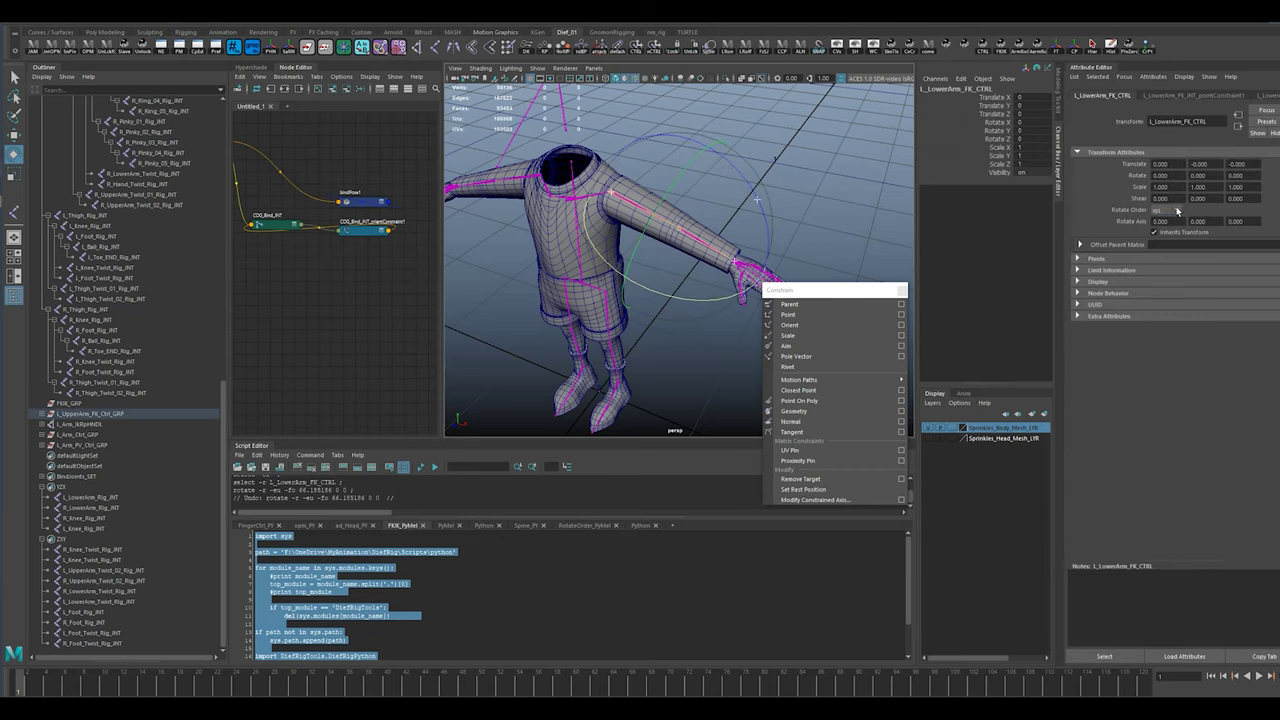
click(1177, 211)
click(1162, 231)
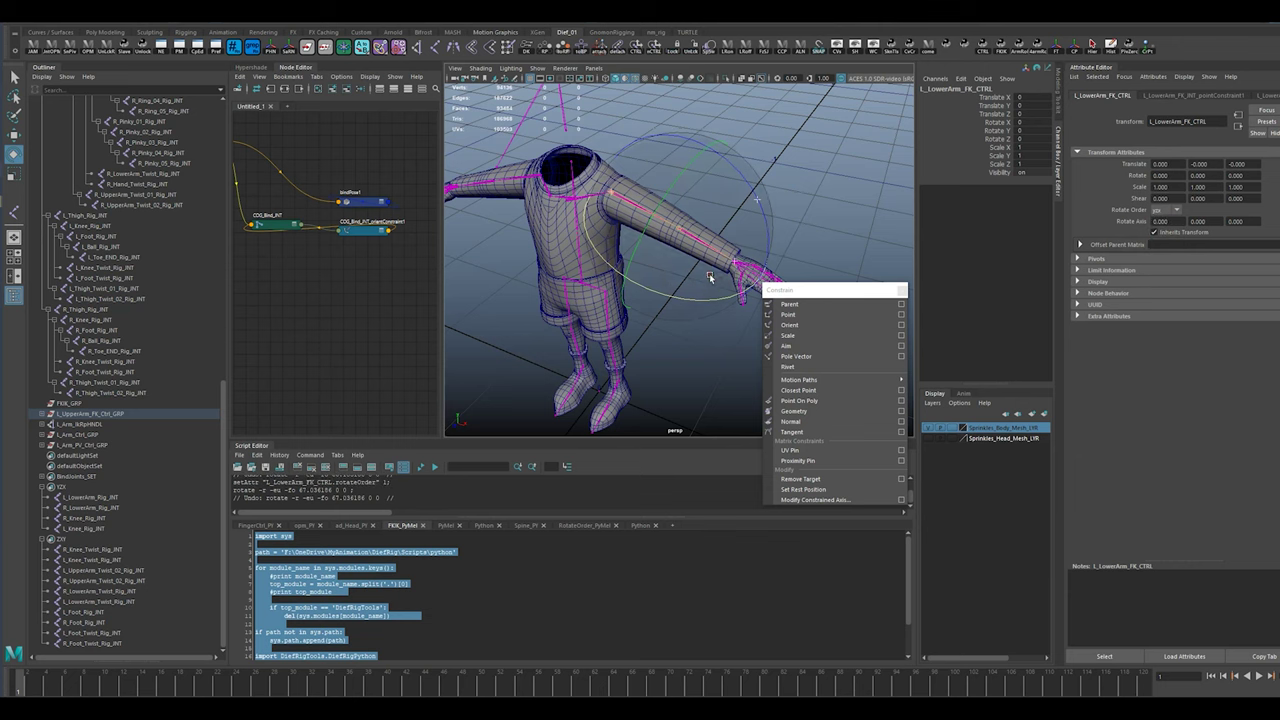
Check L_LowerArm_FK_CTRL's rotation up close with the new rotate order, undo the test, and clear the selection.
alt+drag(709, 276, 609, 286)
alt+right_drag(609, 286, 634, 294)
alt+drag(634, 294, 604, 306)
key(ctrl+z)
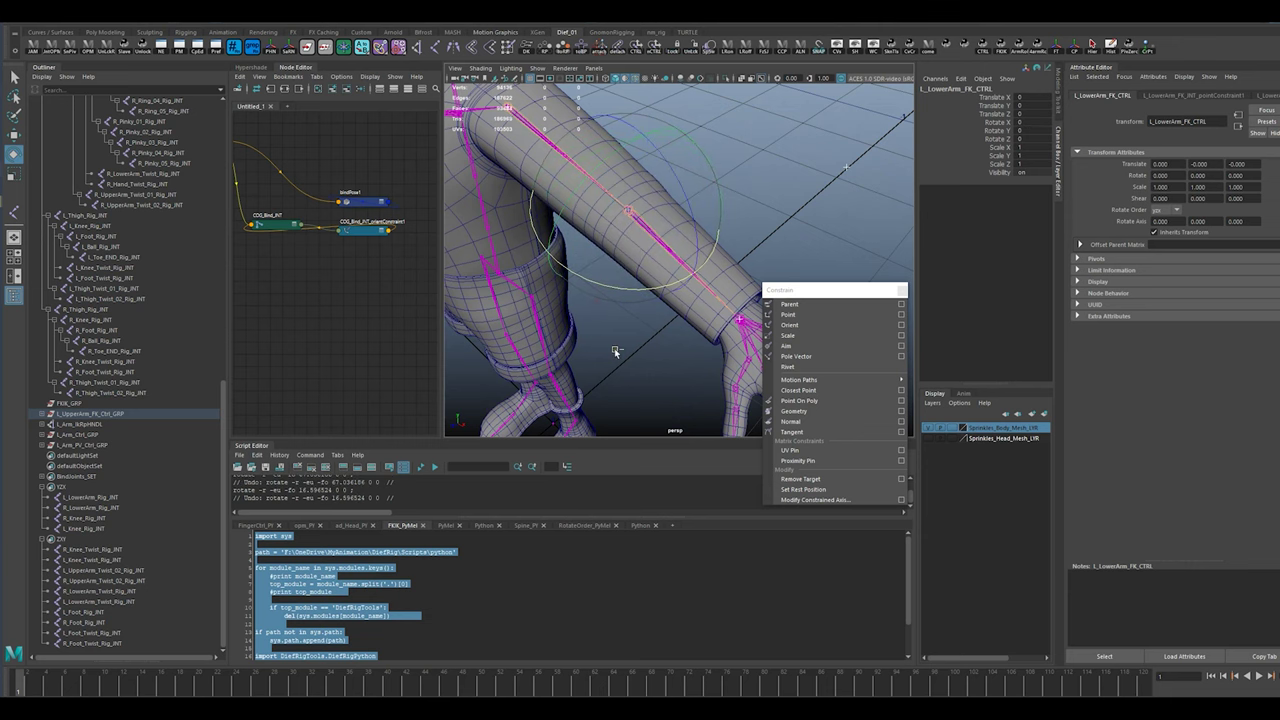
click(615, 350)
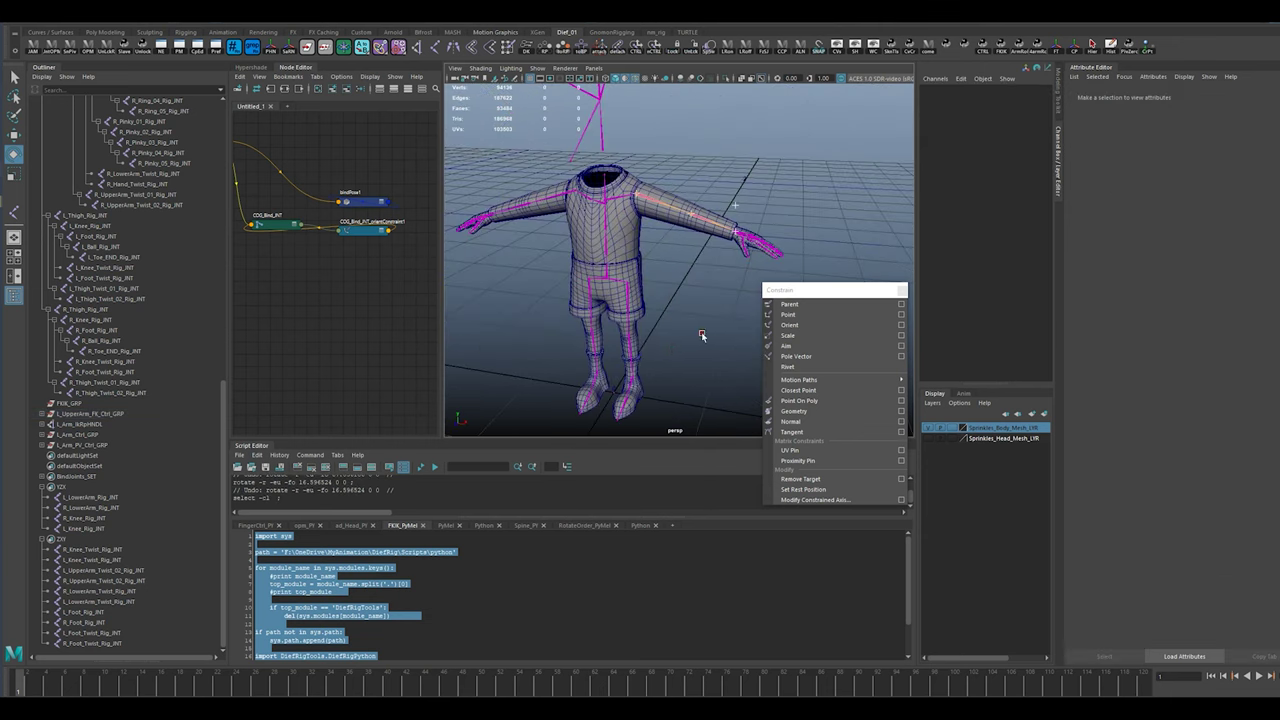
Select R_UpperArm_Rig_JNT, R_LowerArm_Rig_JNT and R_Hand_Rig_JNT, and run the script through ad_FKIK('Arm', 'Hand') to build the right arm FK/IK.
alt+drag(702, 336, 578, 238)
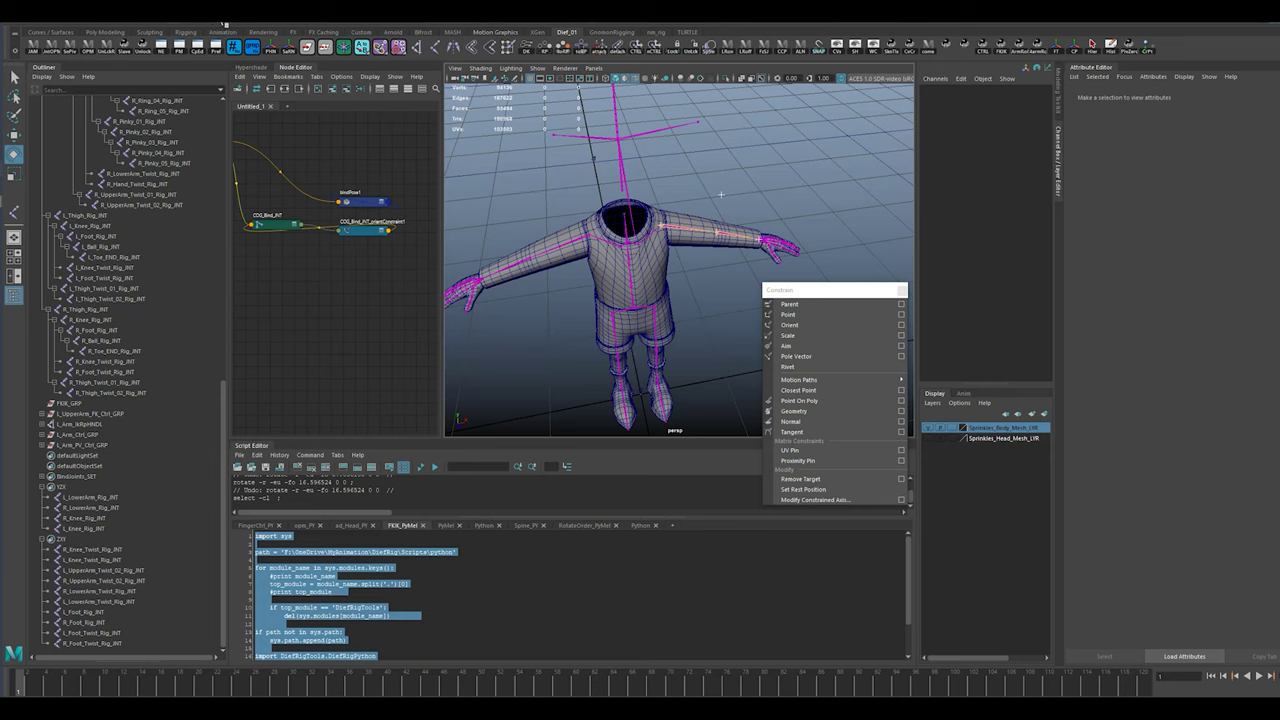
click(567, 244)
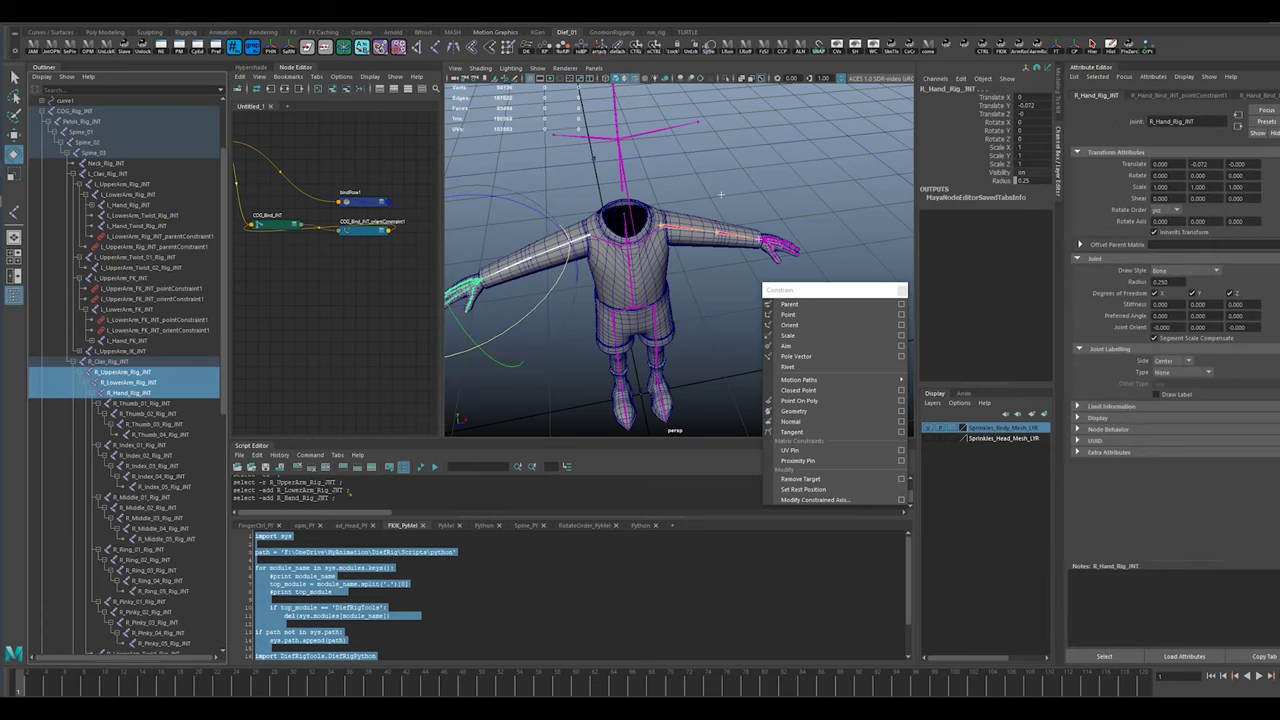
scroll(414, 616, down, 2)
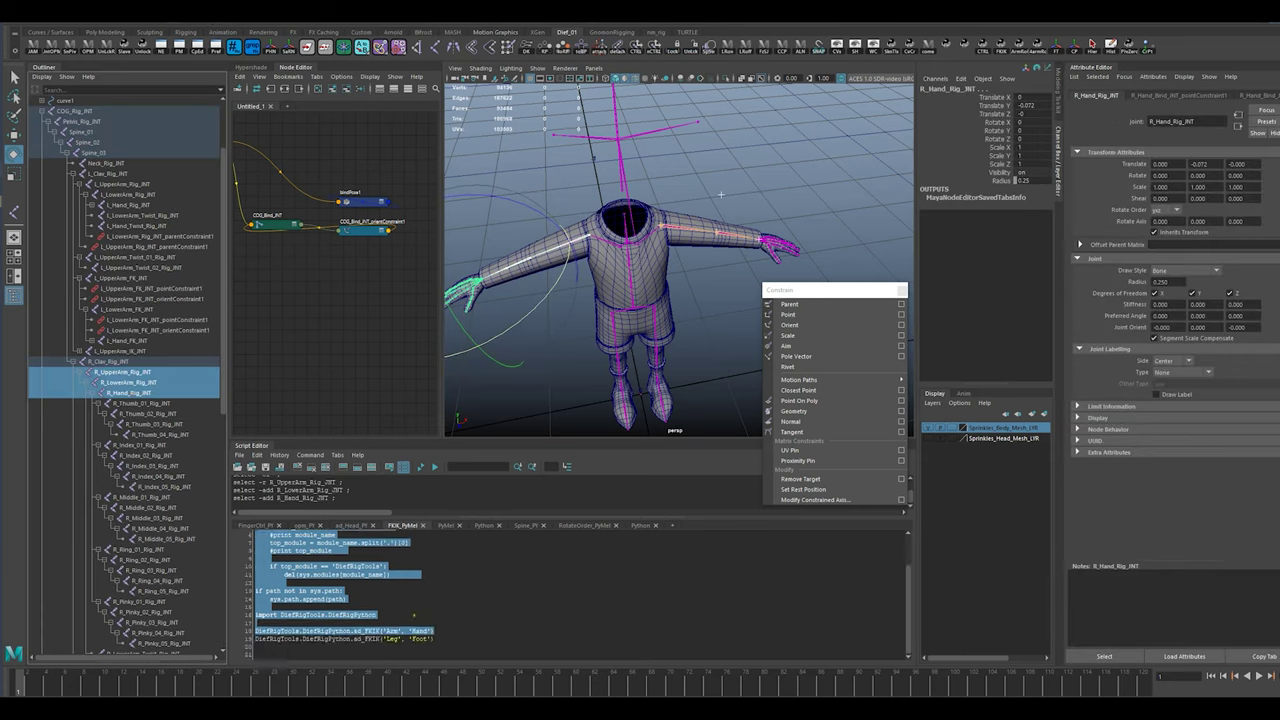
click(435, 468)
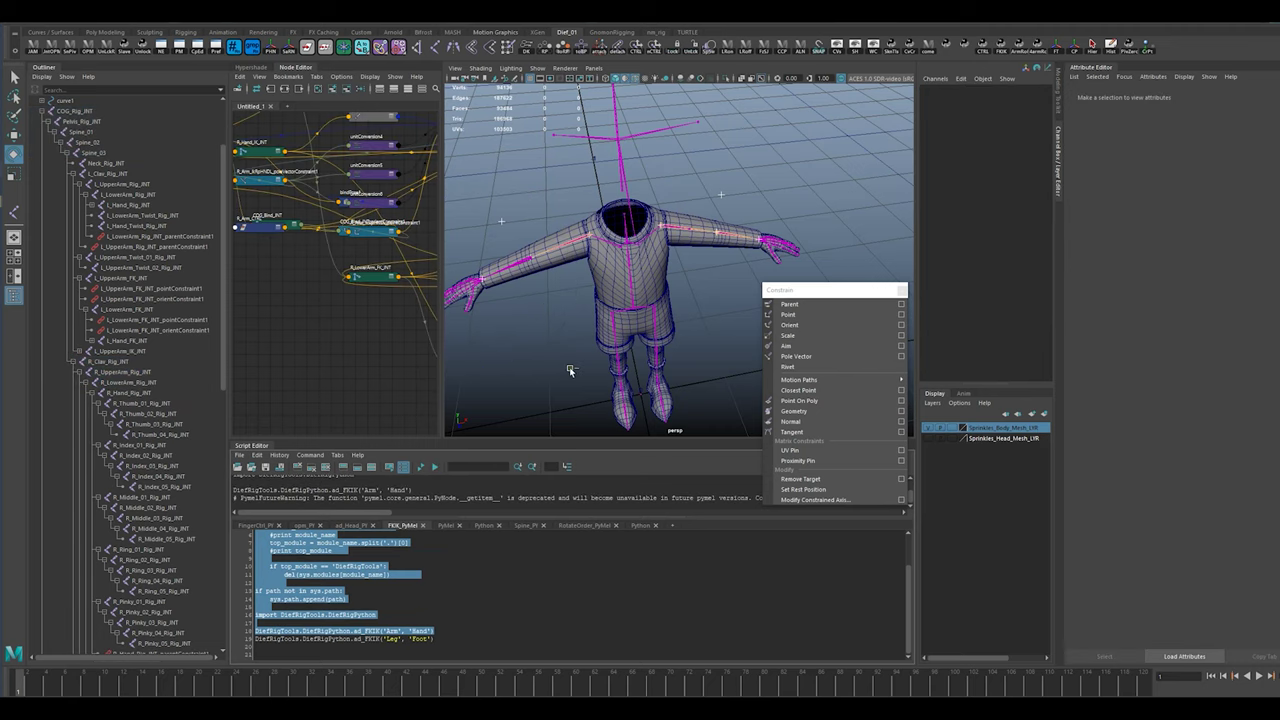
Select L_Thigh_Rig_JNT, L_Knee_Rig_JNT and L_Foot_Rig_JNT, and run only the ad_FKIK('Leg', 'Foot') line for the left leg.
scroll(120, 350, down, 10)
click(85, 330)
shift+click(95, 351)
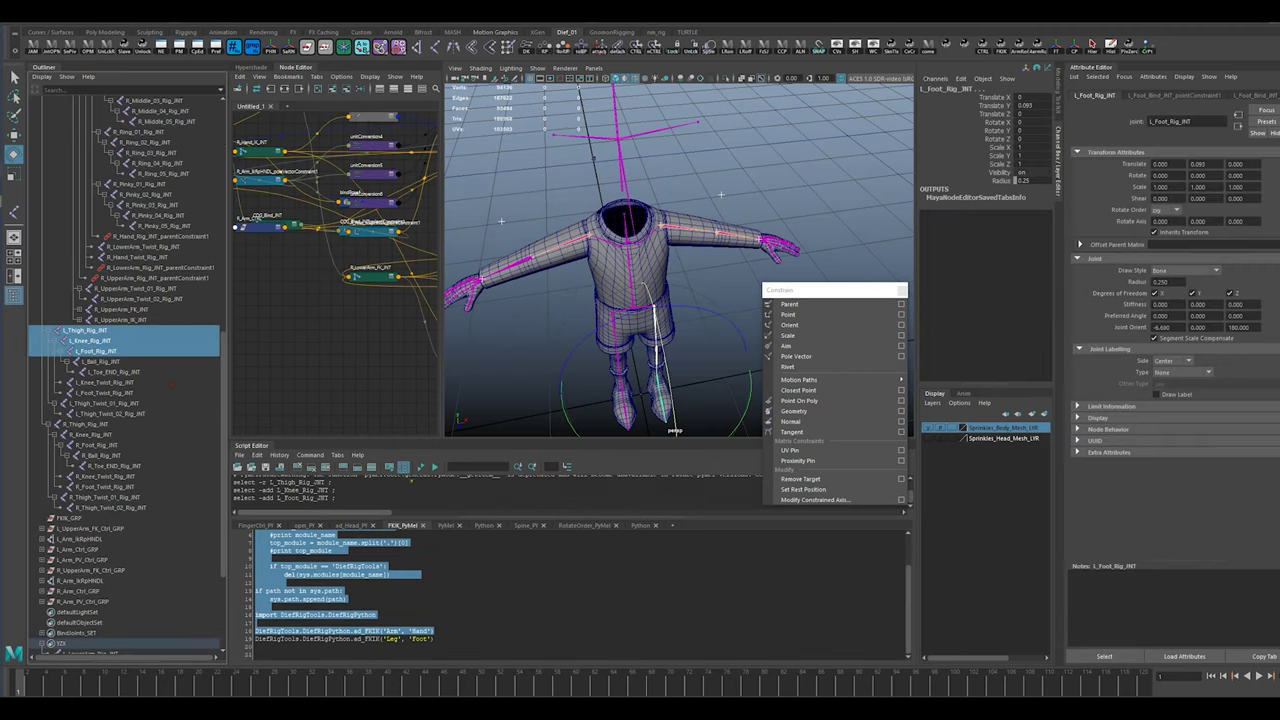
drag(437, 639, 230, 641)
click(435, 468)
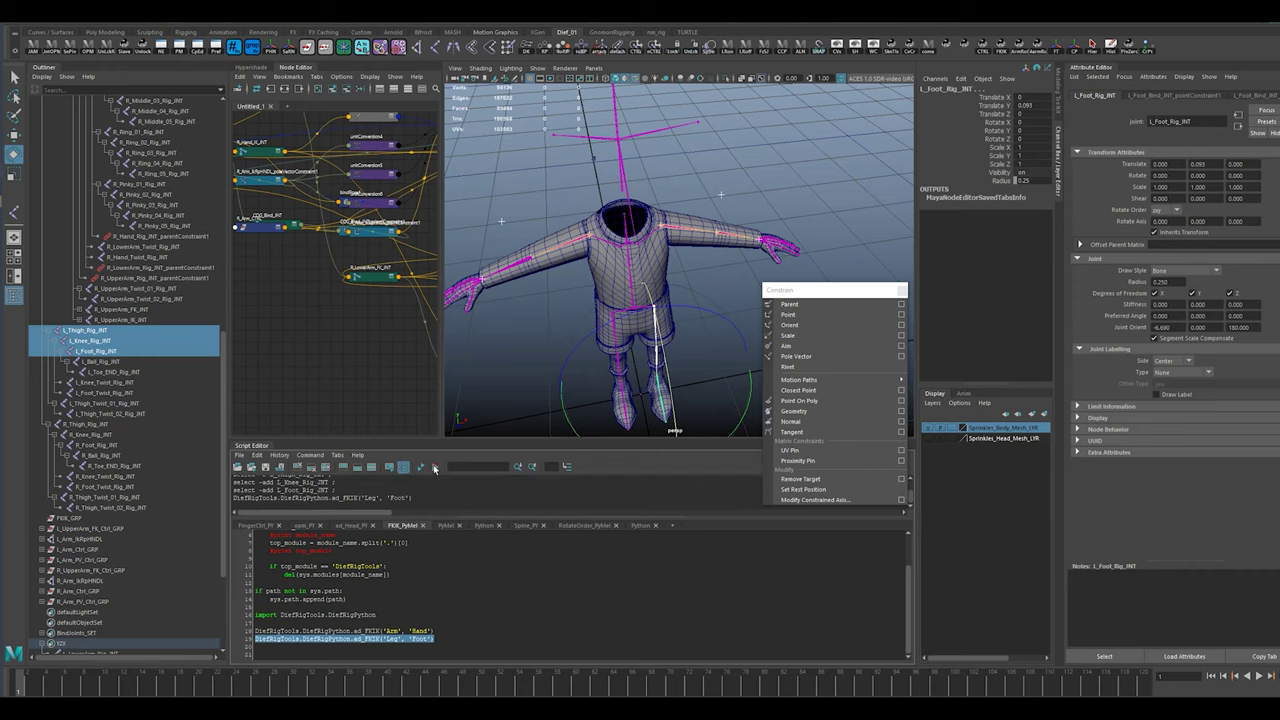
Select R_Thigh_Rig_JNT, R_Knee_Rig_JNT and R_Foot_Rig_JNT, and run the ad_FKIK('Leg', 'Foot') line for the right leg.
alt+drag(560, 330, 600, 290)
alt+right_drag(540, 300, 591, 346)
alt+middle_drag(591, 346, 637, 306)
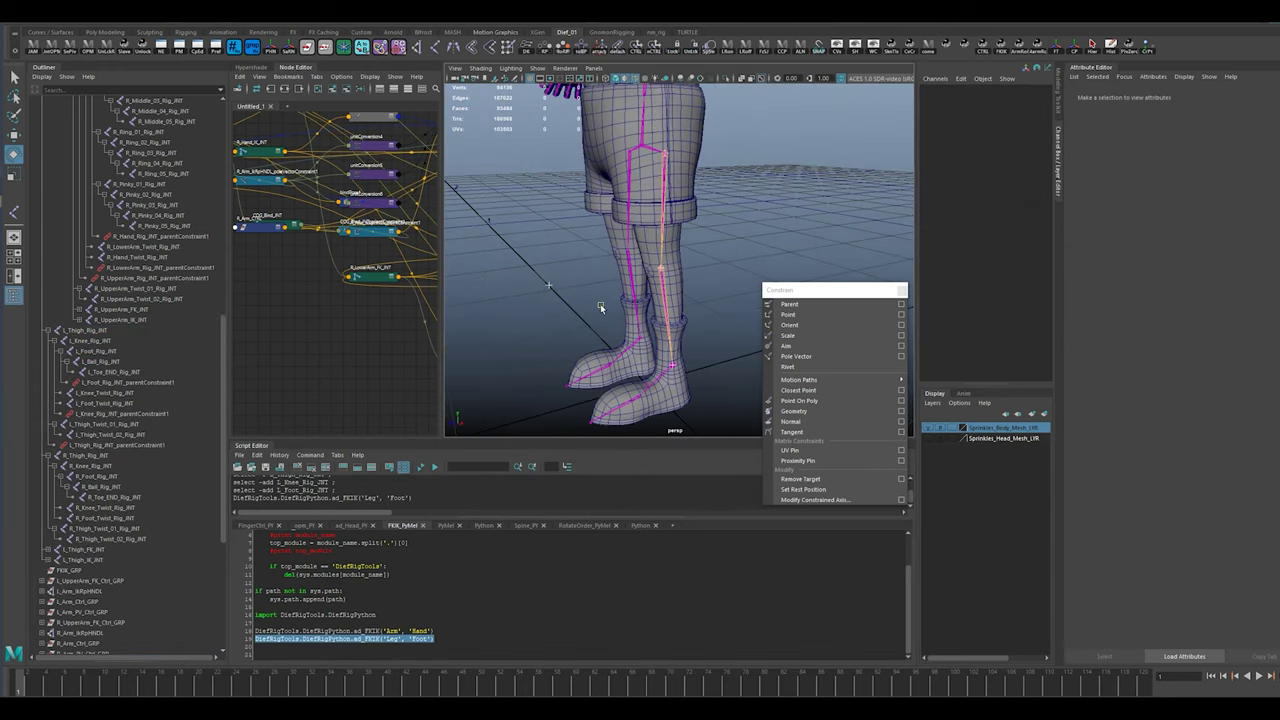
click(88, 455)
ctrl+click(90, 466)
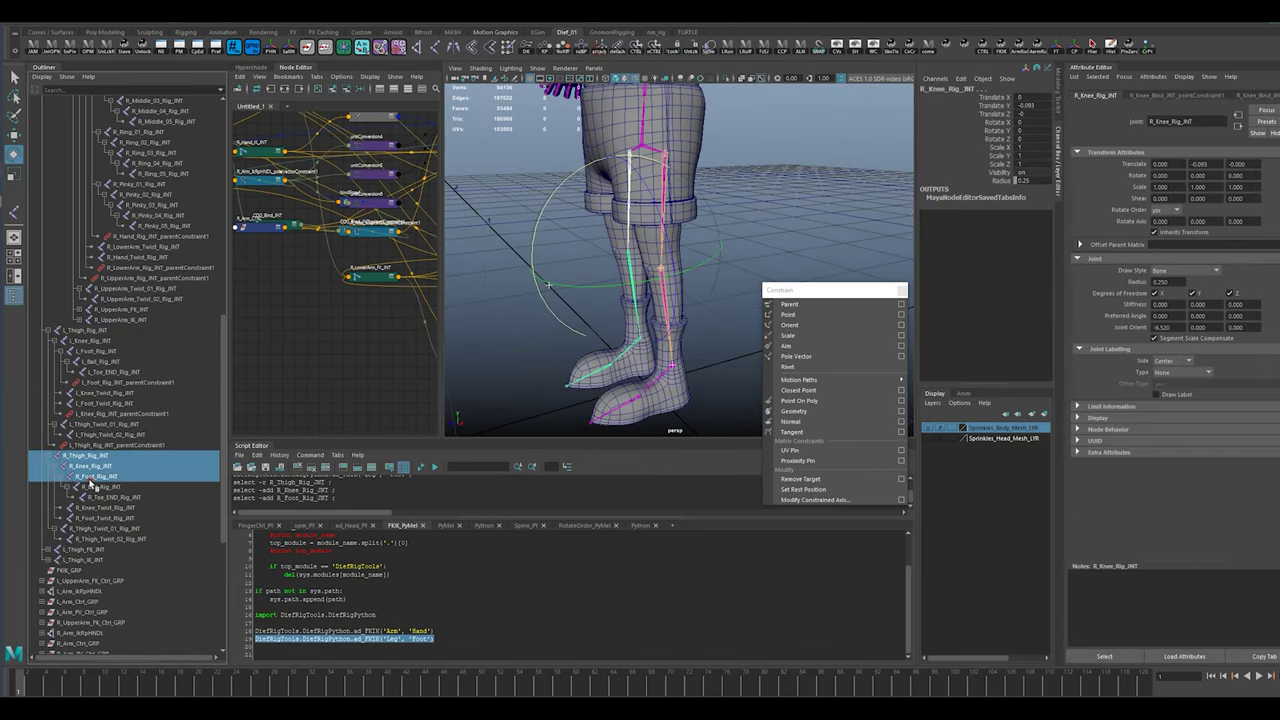
ctrl+click(98, 476)
click(434, 467)
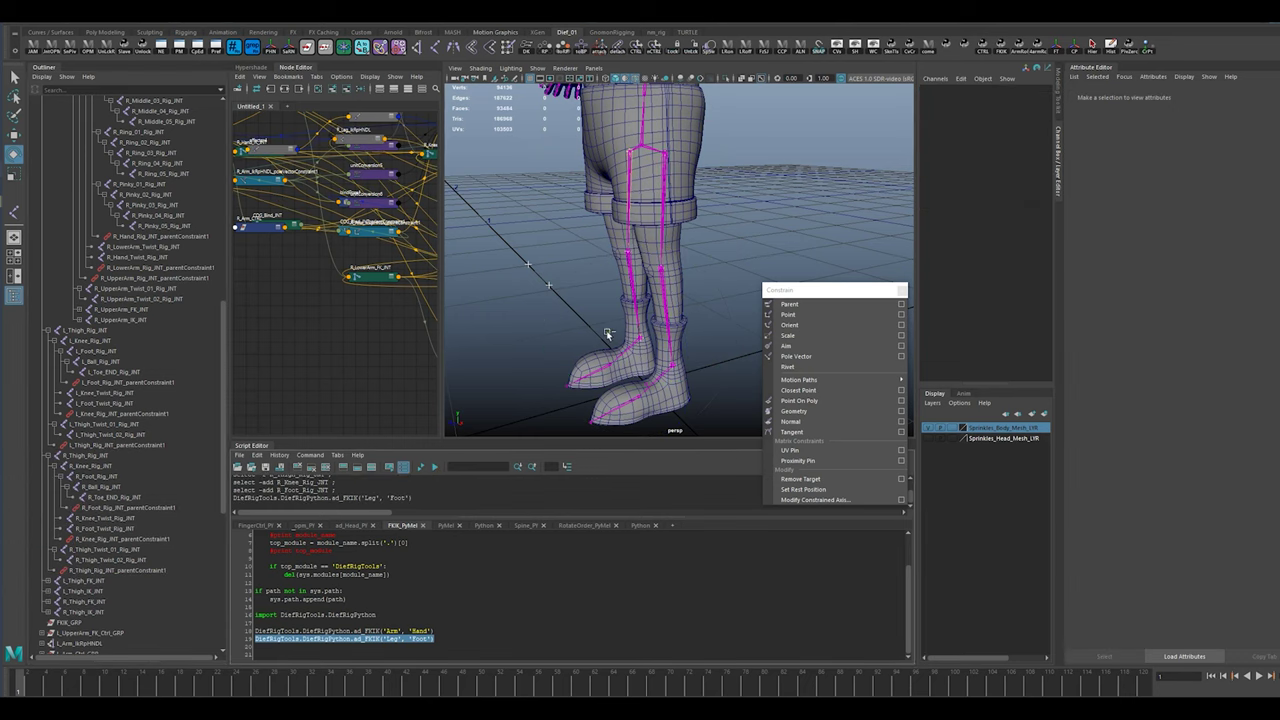
Try moving L_Foot_IK_JNT at the left ankle with the Move tool, and undo the move.
alt+drag(606, 334, 706, 322)
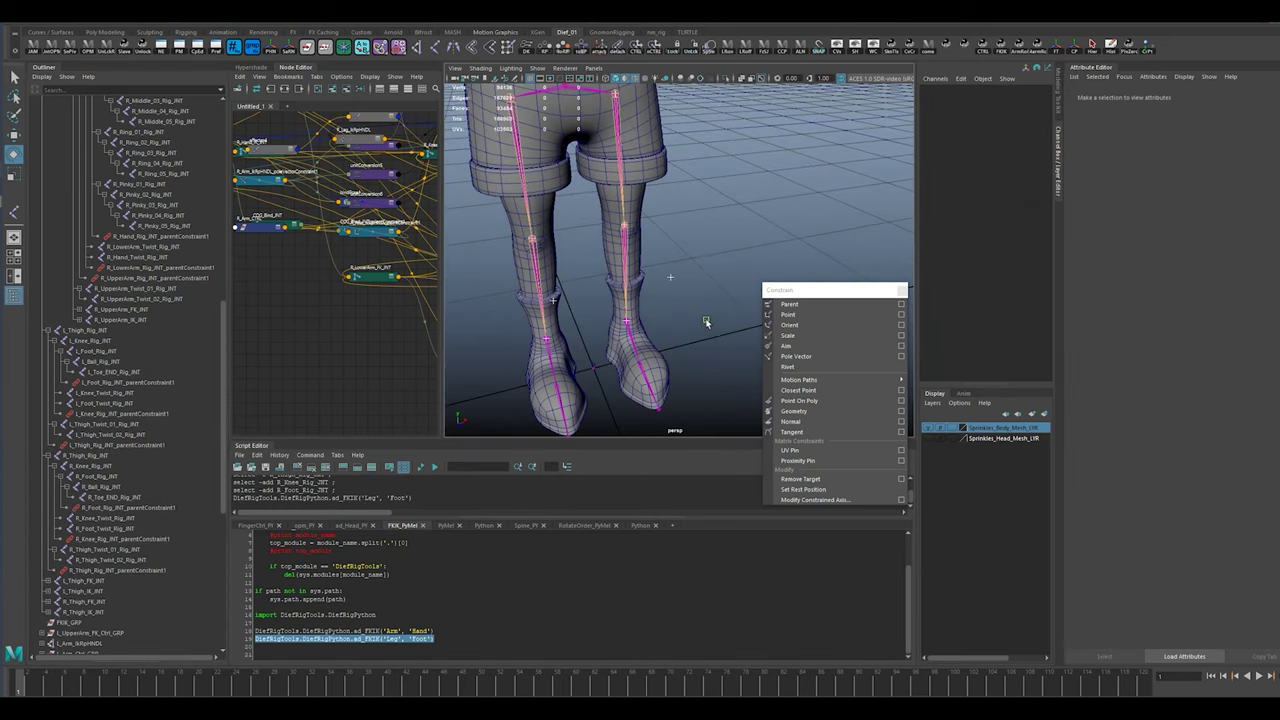
click(625, 322)
key(w)
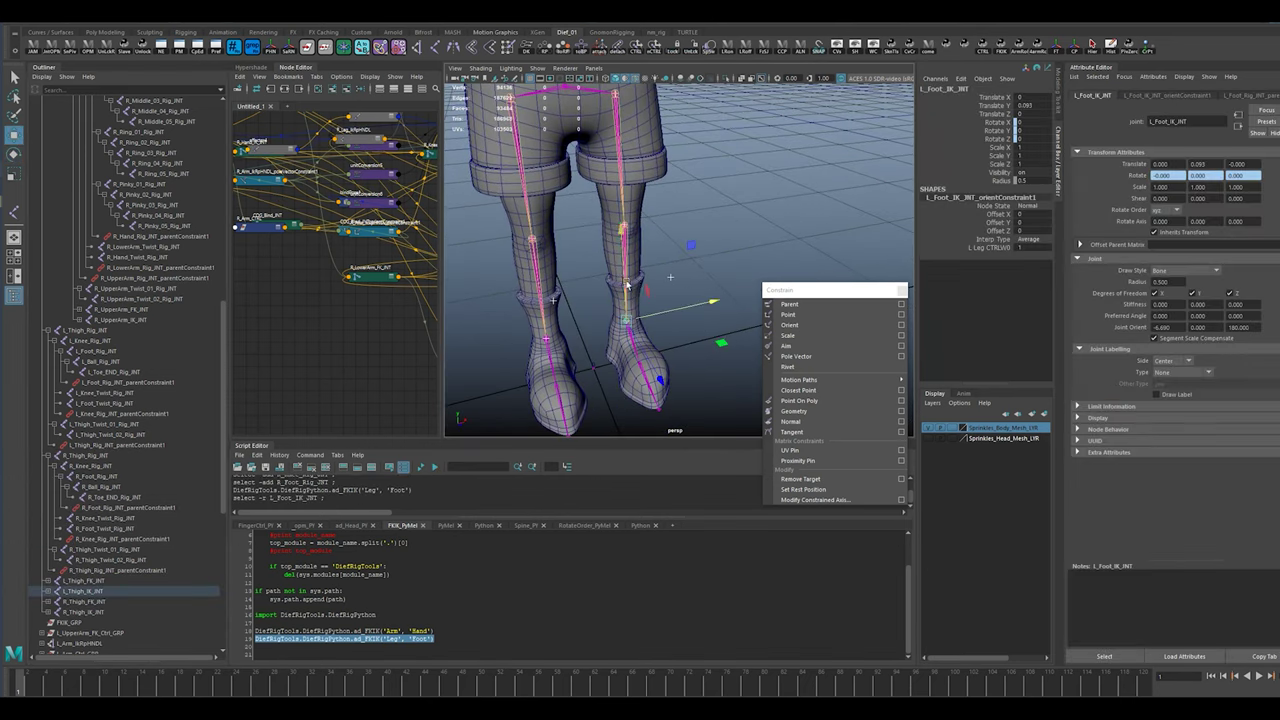
drag(624, 290, 658, 348)
key(ctrl+z)
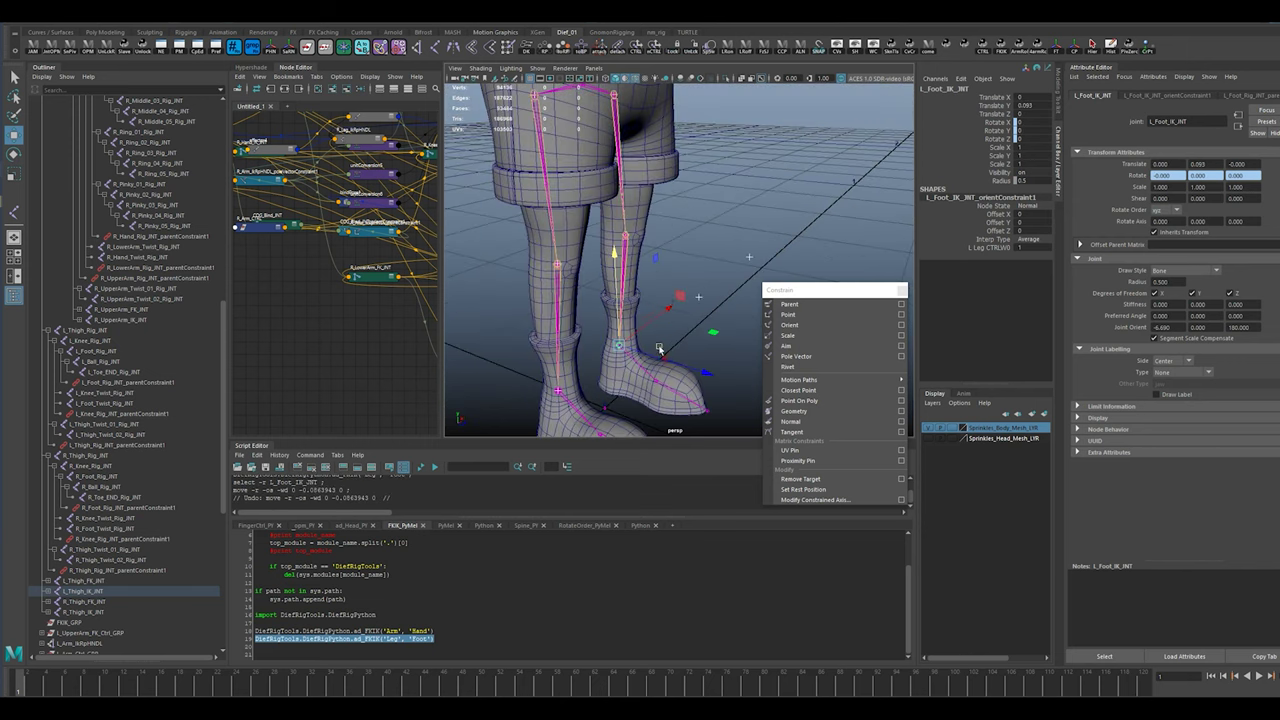
Bend the left leg by raising L_Leg_IkRpHNDL together with the left leg controls.
mouse_move(678, 294)
mouse_down()
mouse_move(679, 270)
mouse_move(678, 288)
mouse_up()
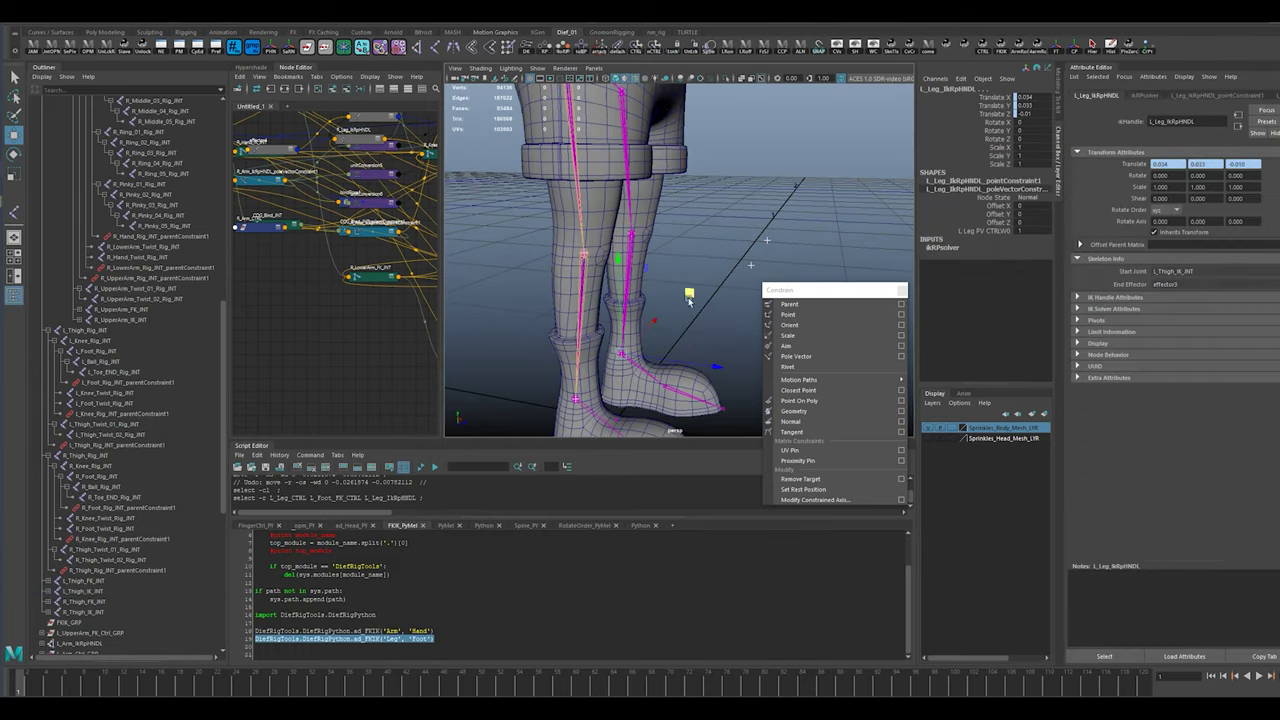
drag(690, 293, 713, 255)
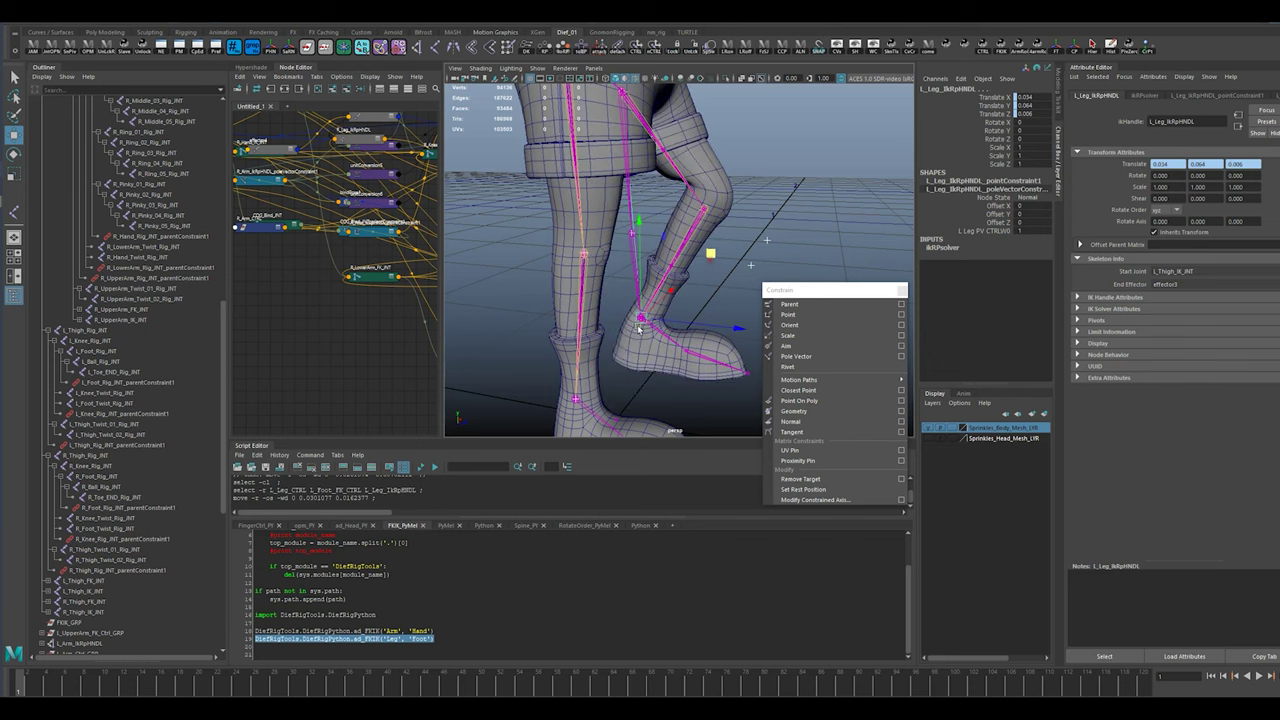
alt+drag(630, 368, 517, 406)
Test the left knee's direction by moving L_Leg_PV_CTRL sideways along X, and undo the move.
key(ctrl+z)
alt+drag(672, 385, 623, 243)
drag(703, 314, 916, 316)
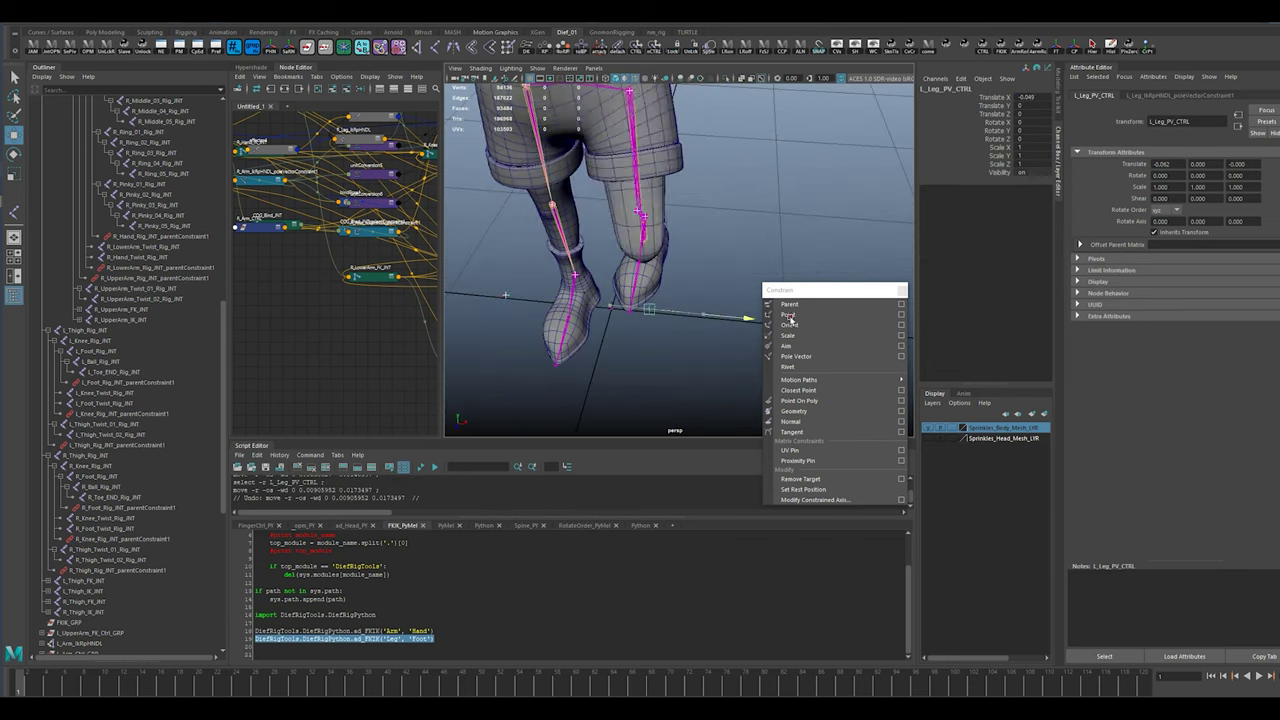
key(ctrl+z)
alt+drag(673, 365, 600, 346)
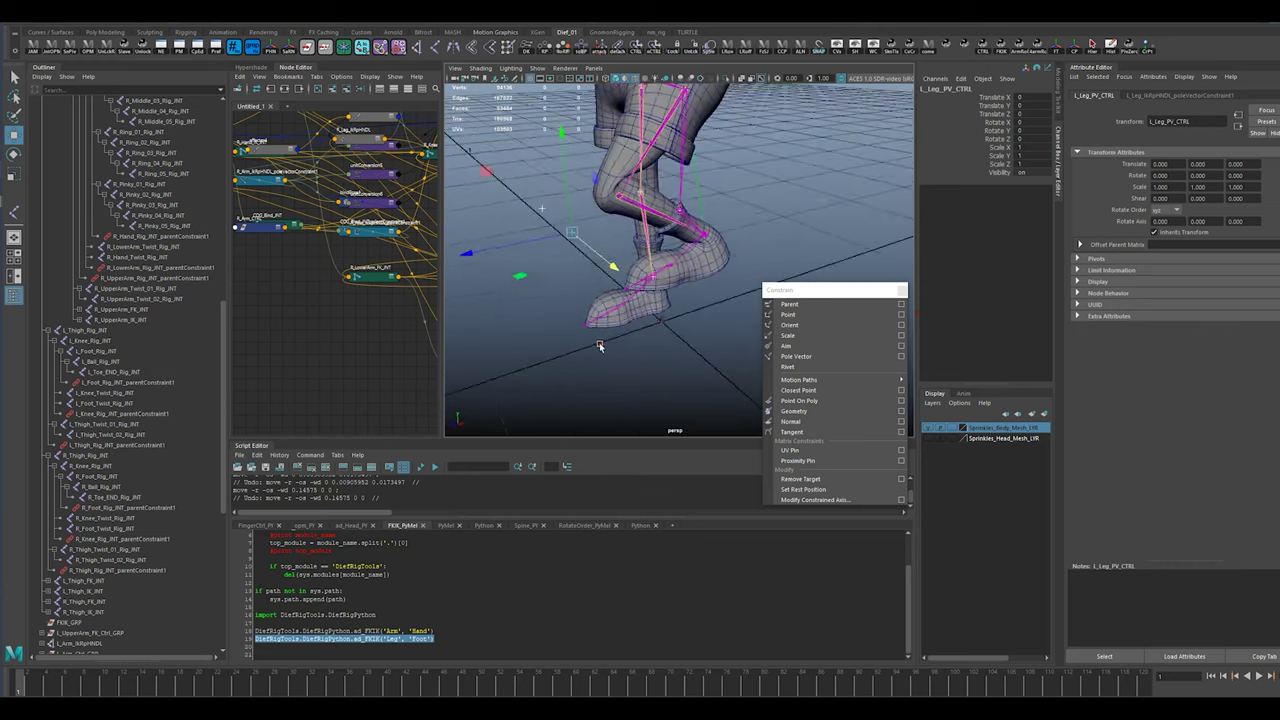
Test moving L_Leg_PV_CTRL and L_Leg_IkRpHNDL, undo the moves until the left leg is straight, and clear the selection.
drag(542, 192, 517, 186)
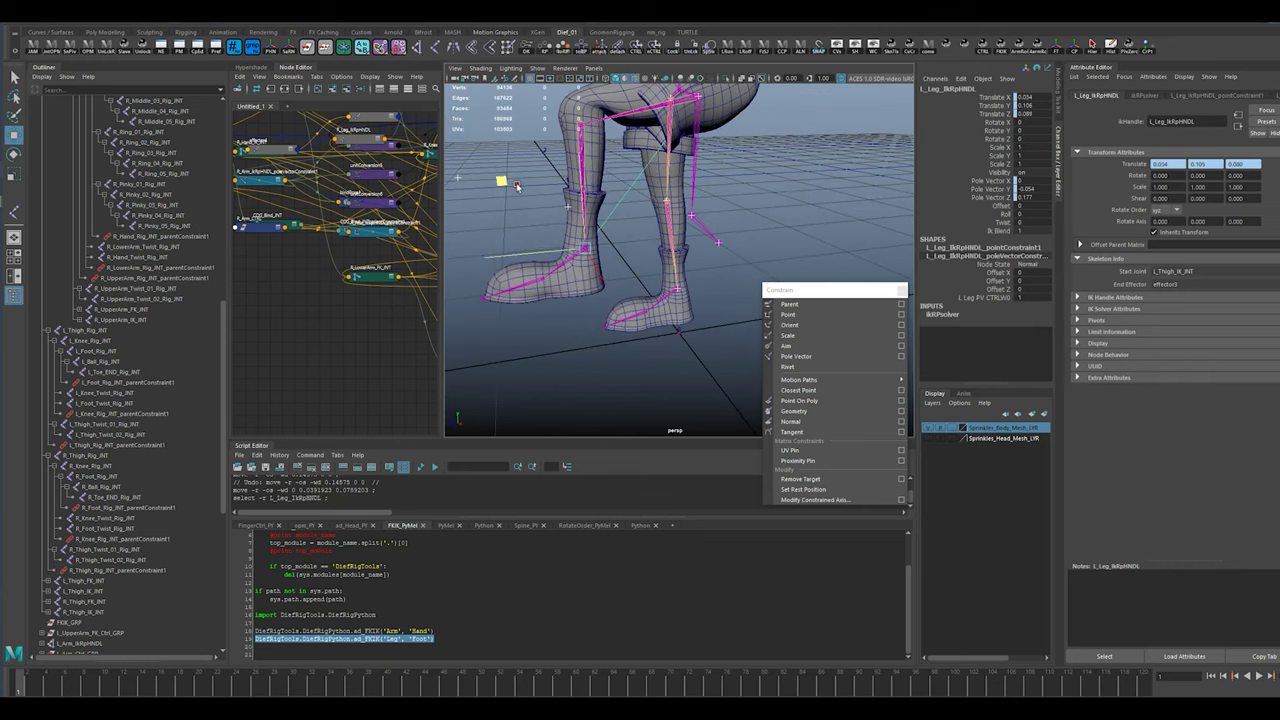
key(ctrl+z)
key(ctrl+z)
key(ctrl+z)
key(ctrl+z)
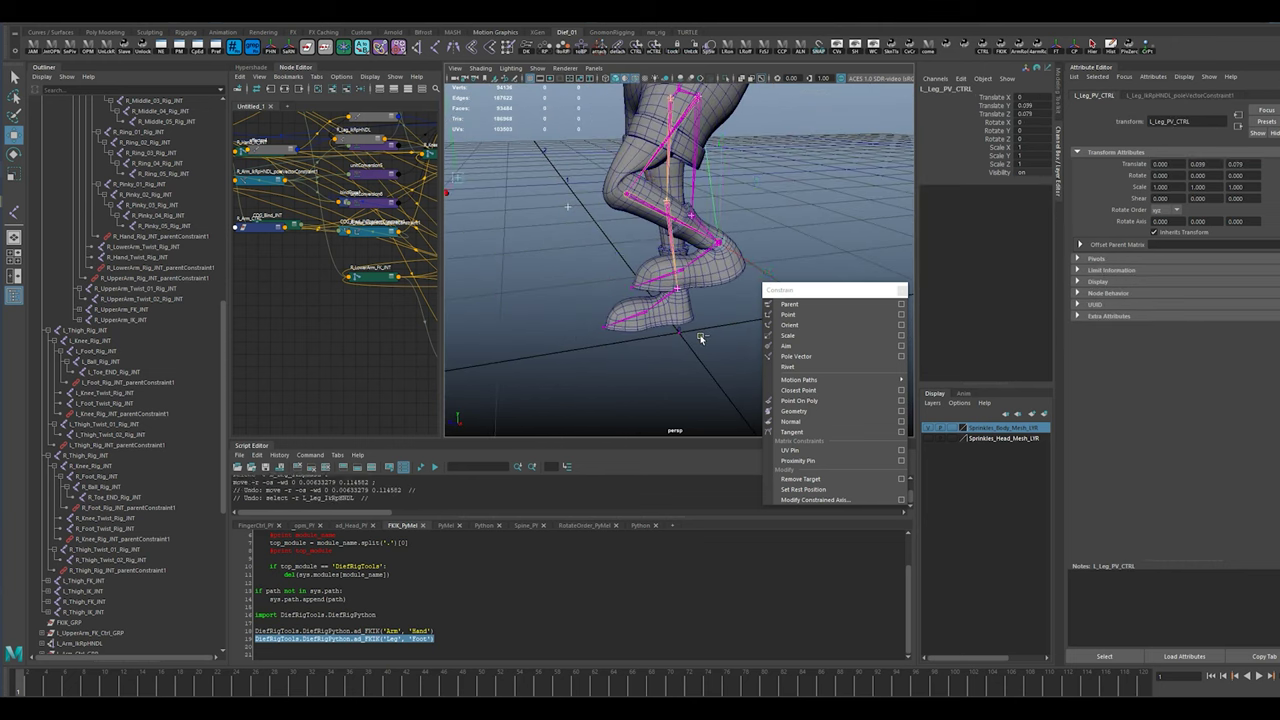
click(705, 385)
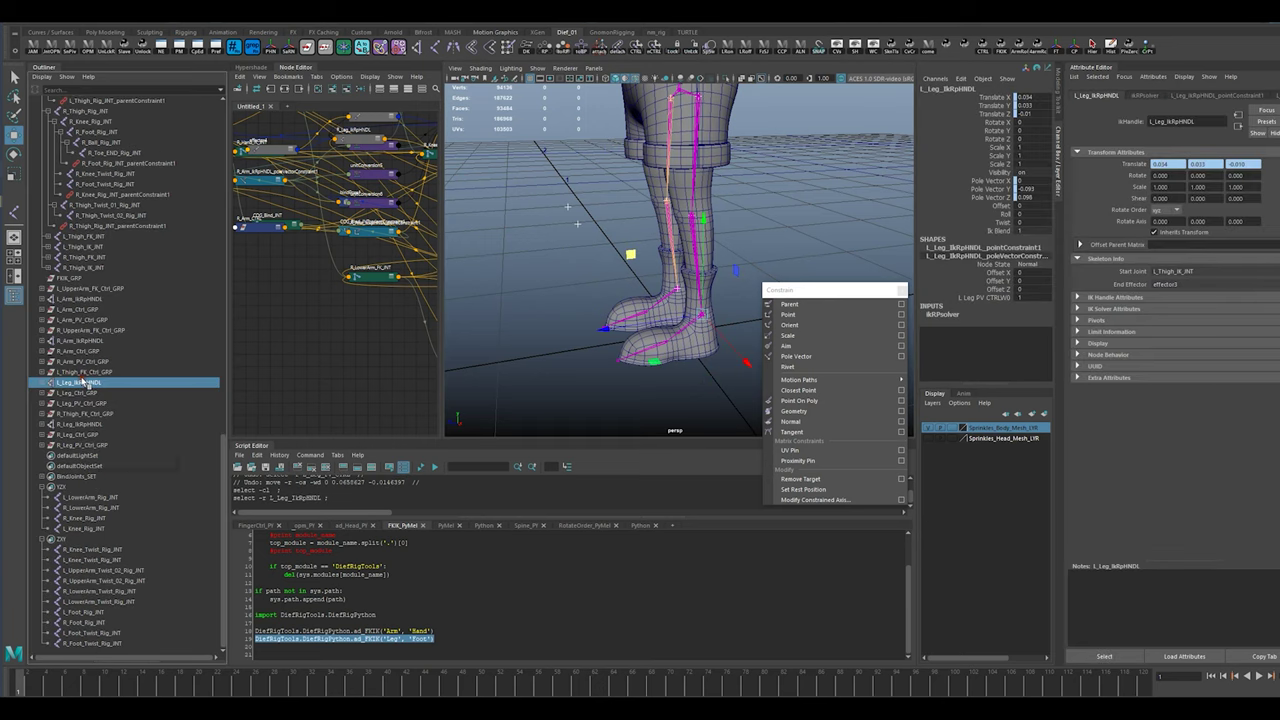
Test the left leg IK by moving L_Leg_CTRL from L_Leg_Ctrl_GRP, undo the move, and clear the selection.
click(85, 383)
middle_drag(85, 383, 118, 398)
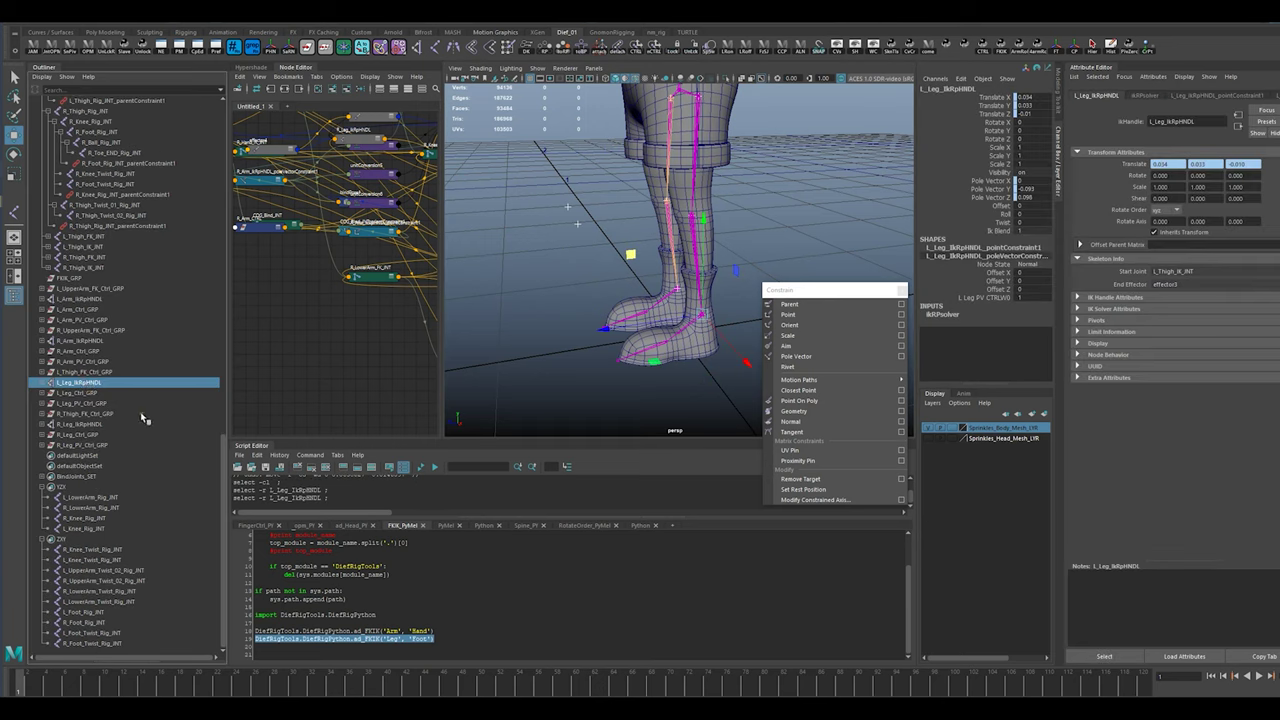
click(44, 393)
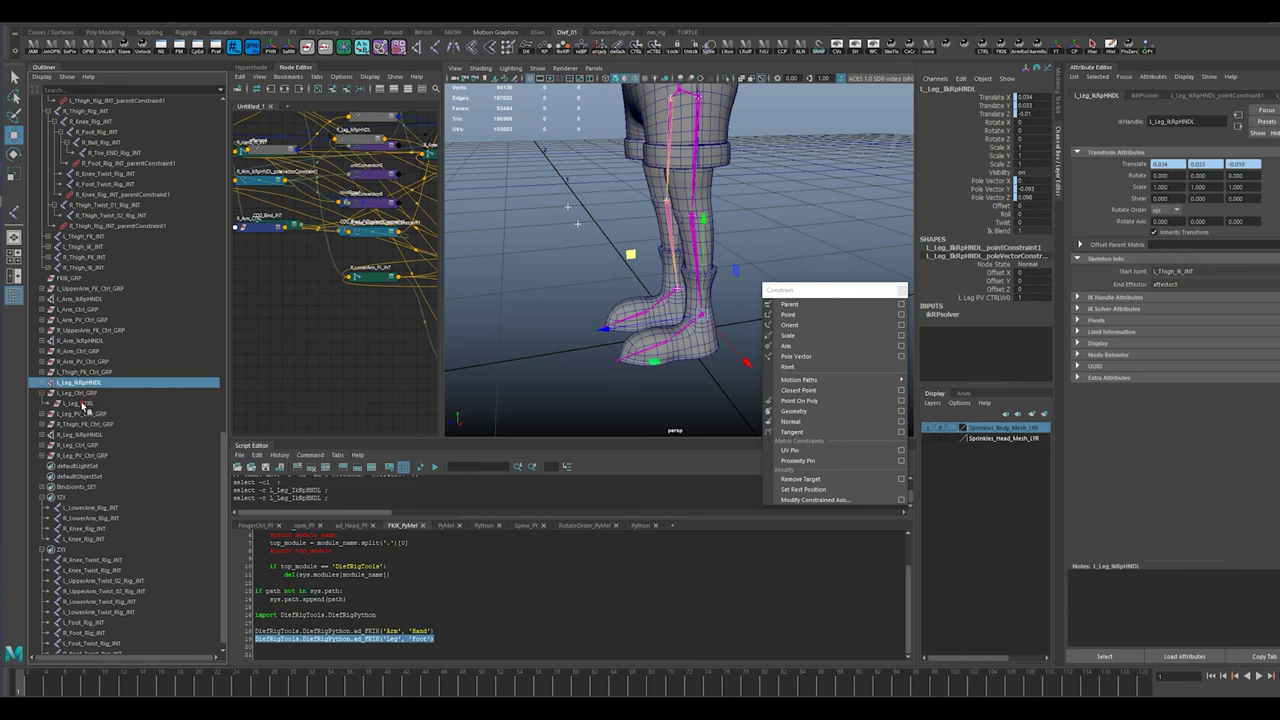
click(80, 403)
drag(626, 254, 697, 285)
key(ctrl+z)
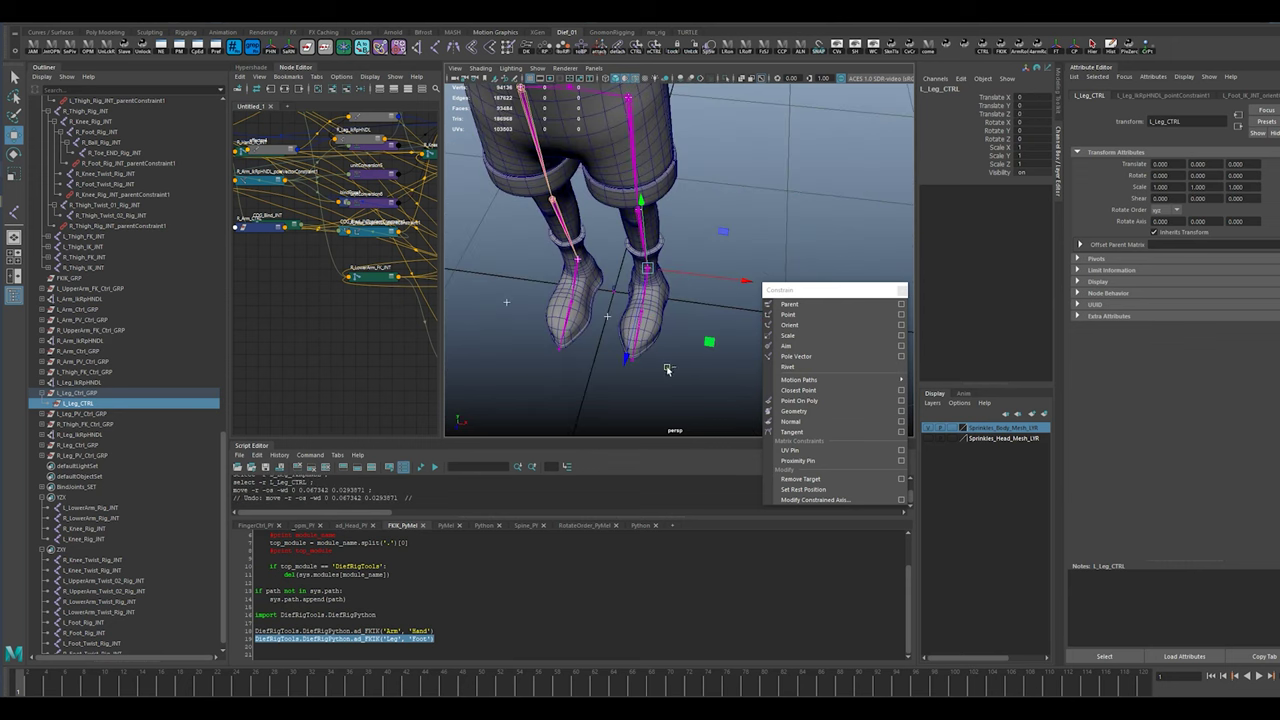
alt+right_drag(668, 366, 631, 257)
alt+drag(631, 257, 560, 300)
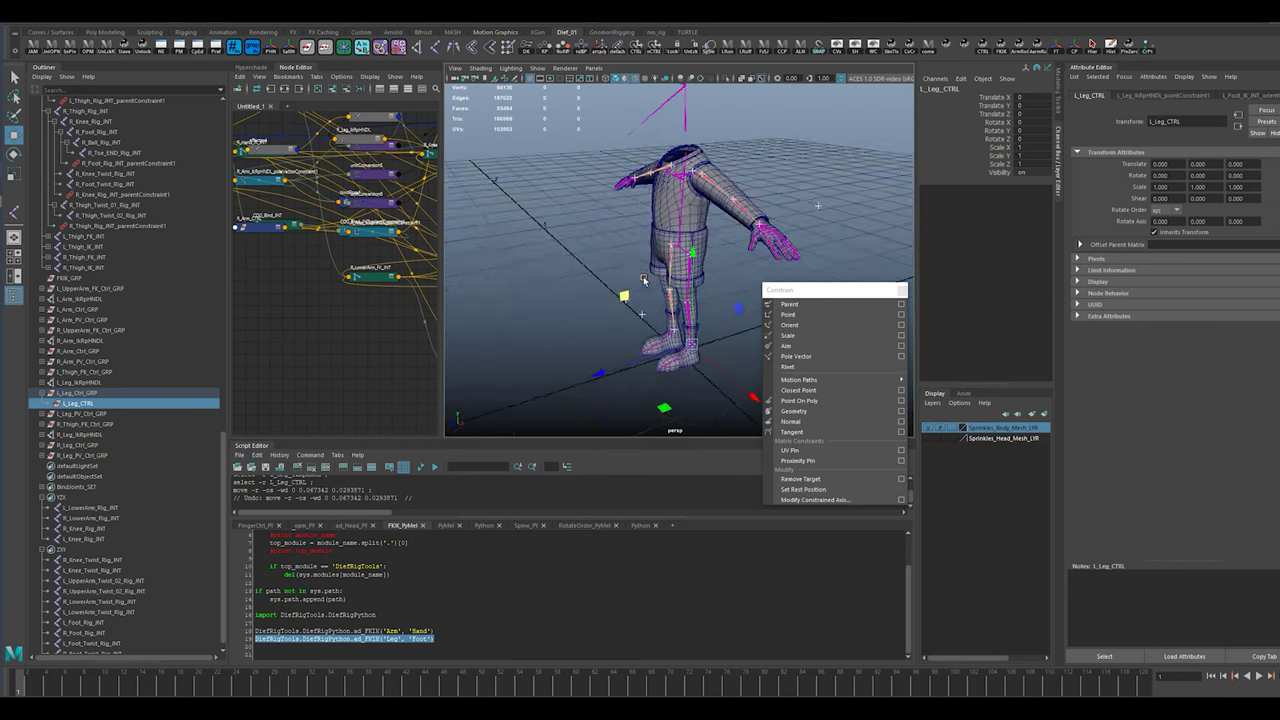
alt+right_drag(560, 300, 626, 325)
alt+drag(626, 325, 687, 327)
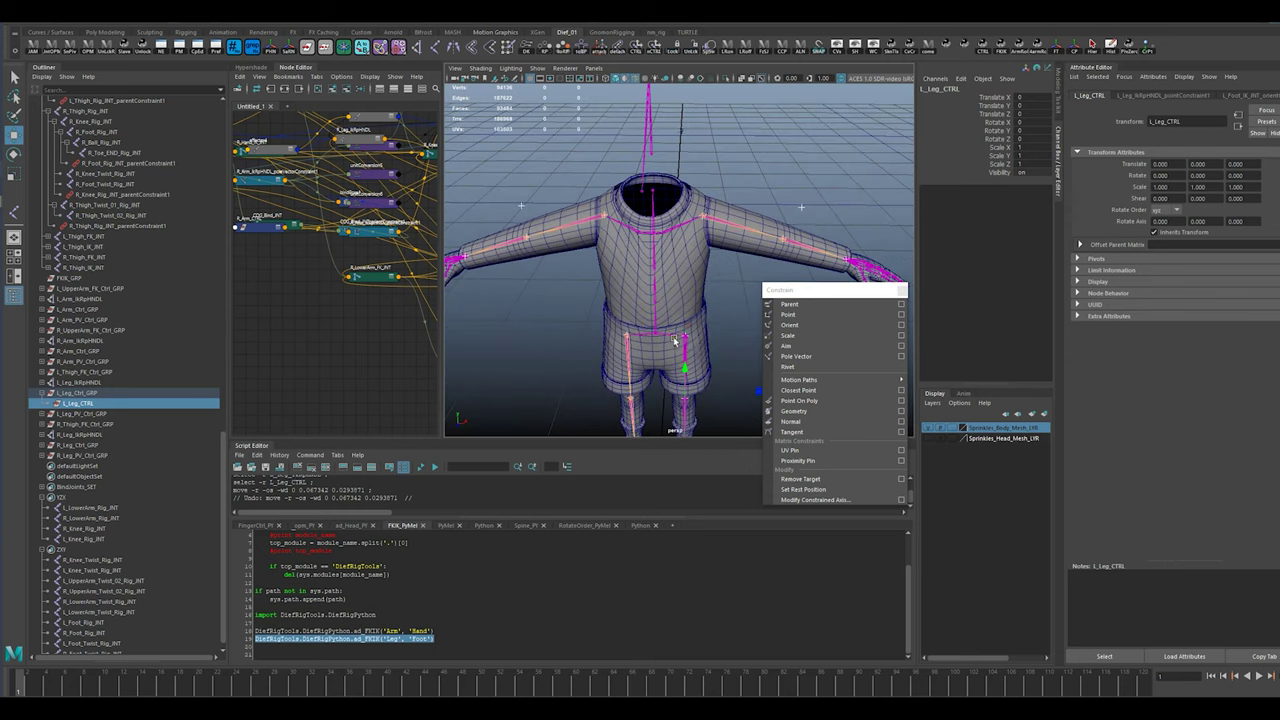
click(675, 340)
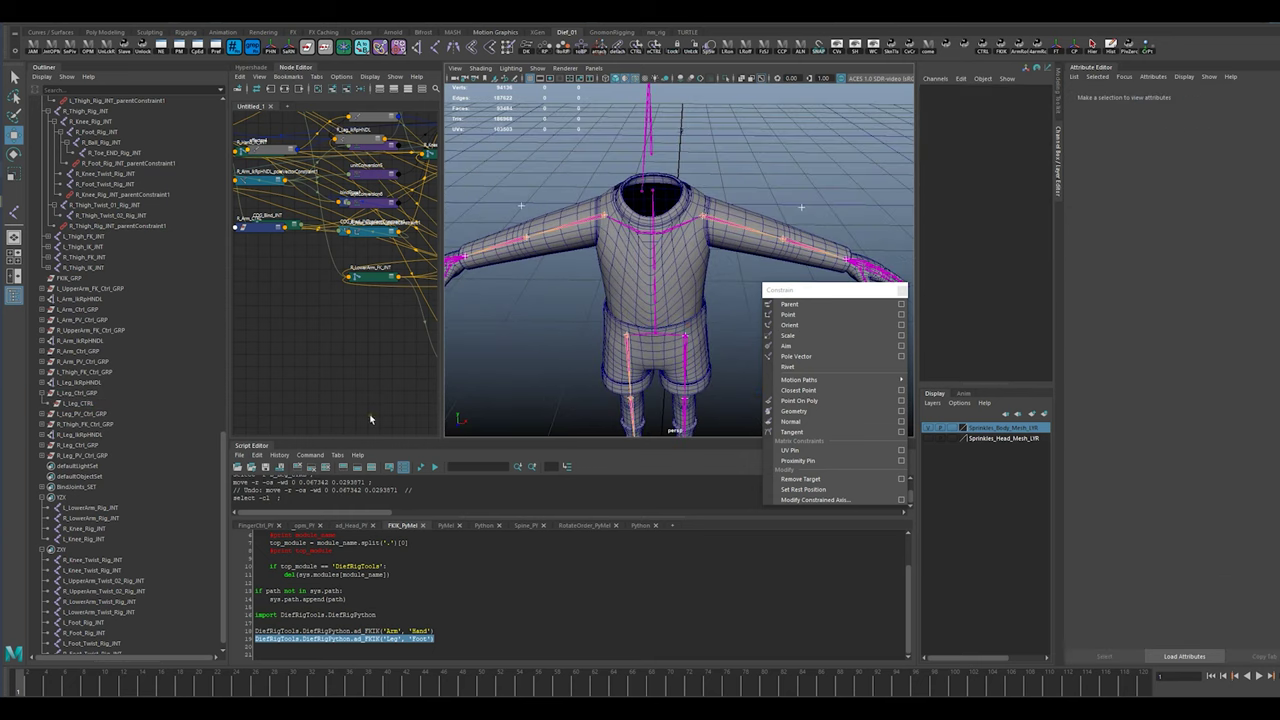